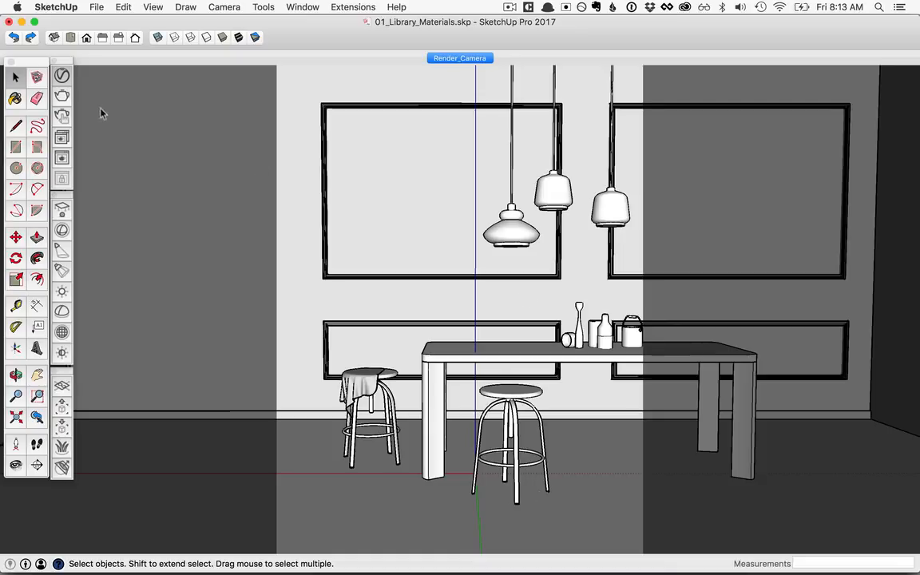
- Start an interactive V-Ray render and open the scene's material list in the V-Ray Asset Editor
{"action": "left_click", "coordinate": [62, 117]}
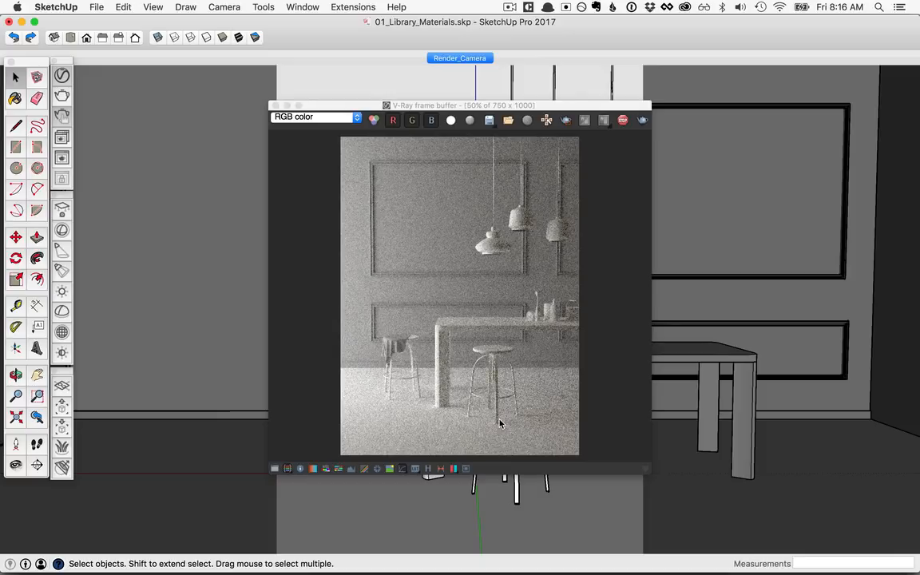
{"action": "left_click", "coordinate": [63, 73]}
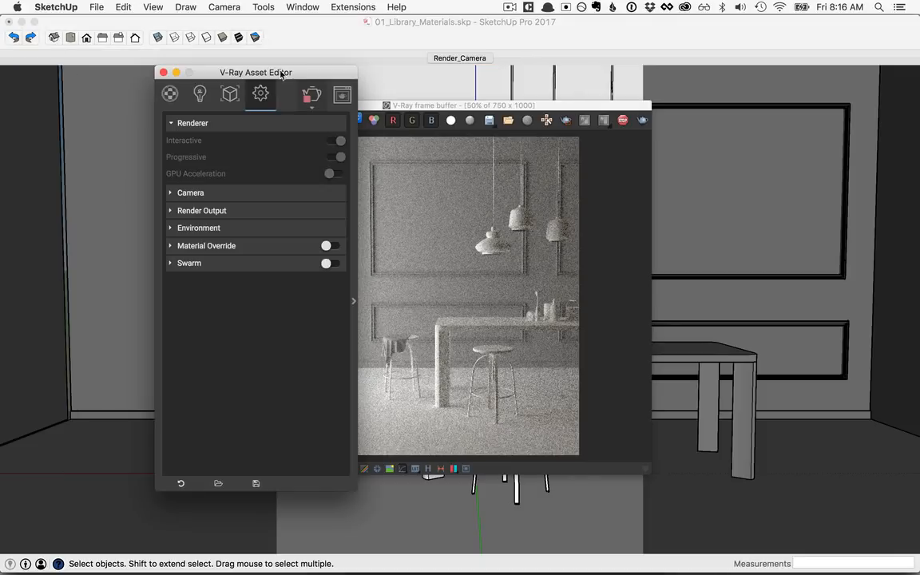
{"action": "left_click", "coordinate": [169, 95]}
{"action": "left_click_drag", "start_coordinate": [214, 71], "coordinate": [197, 74]}
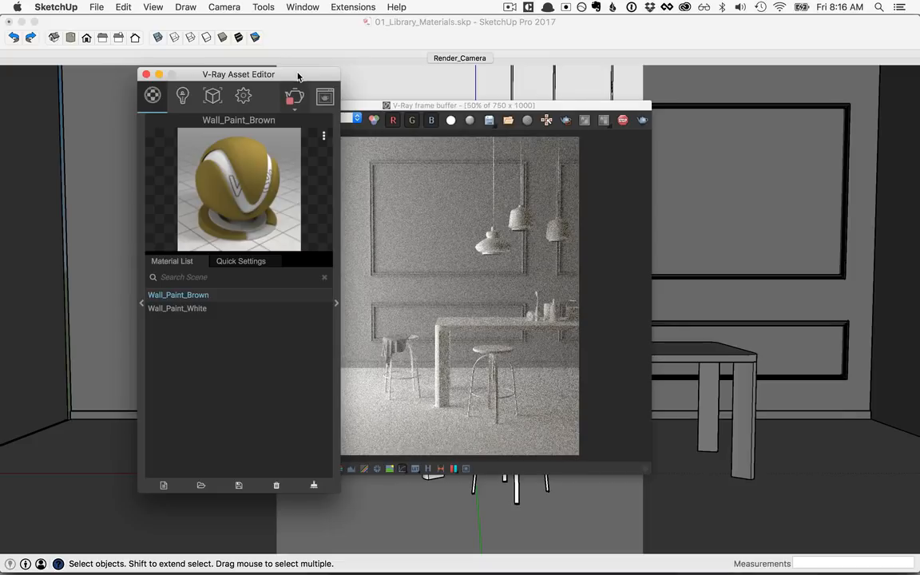
{"action": "left_click_drag", "start_coordinate": [319, 78], "coordinate": [428, 110]}
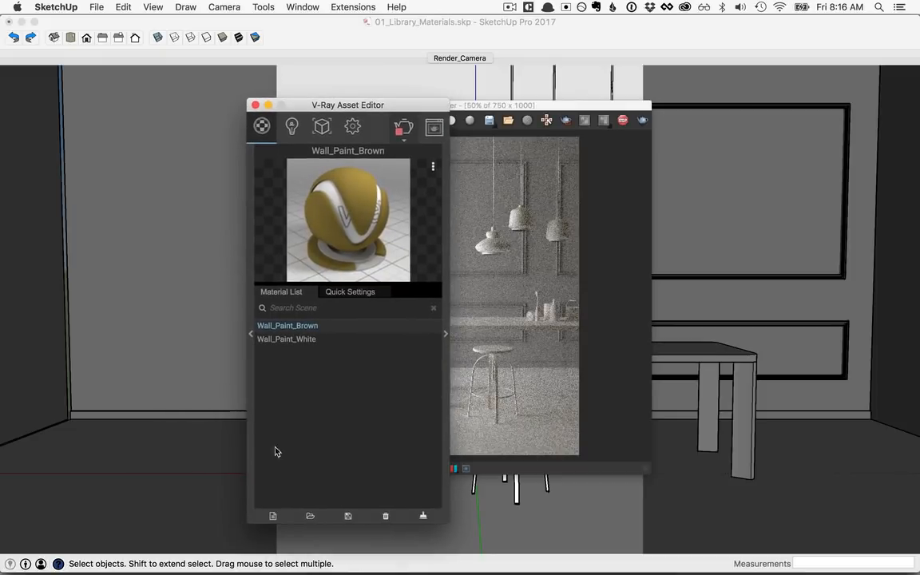
- Add Flooring Laminate E Wide 250cm from the Wood & Laminate category of the material library to the scene
{"action": "left_click", "coordinate": [250, 334]}
{"action": "left_click_drag", "start_coordinate": [282, 109], "coordinate": [305, 117]}
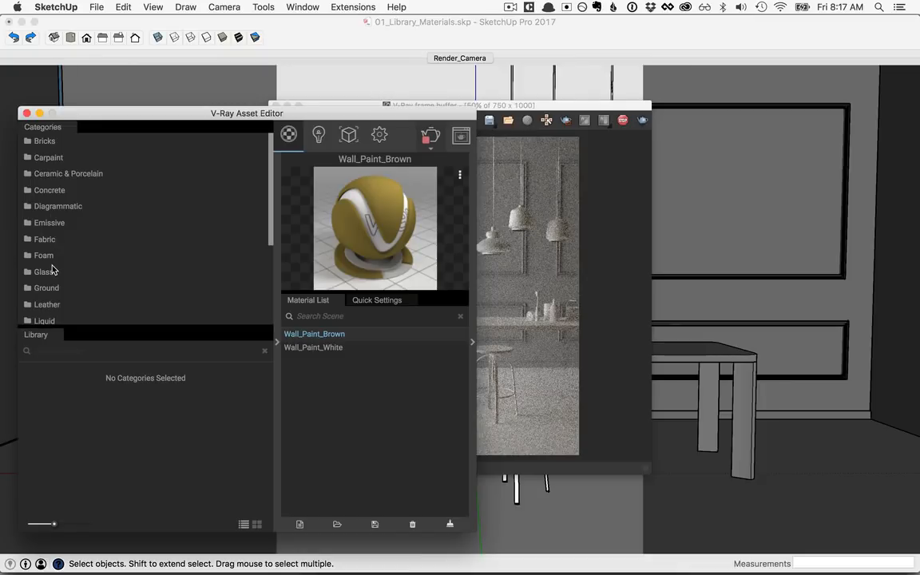
{"action": "left_click_drag", "start_coordinate": [272, 227], "coordinate": [264, 318]}
{"action": "left_click", "coordinate": [43, 316]}
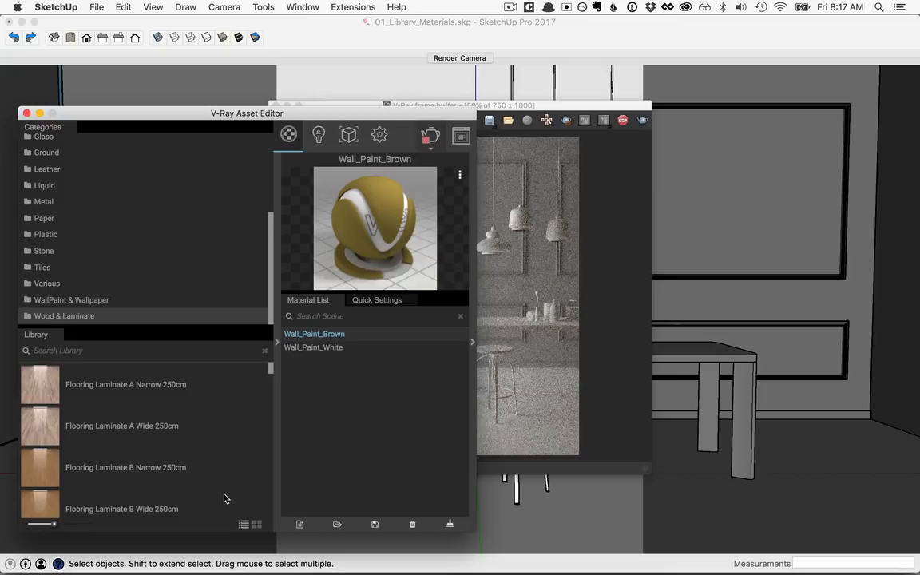
{"action": "left_click_drag", "start_coordinate": [269, 369], "coordinate": [283, 394]}
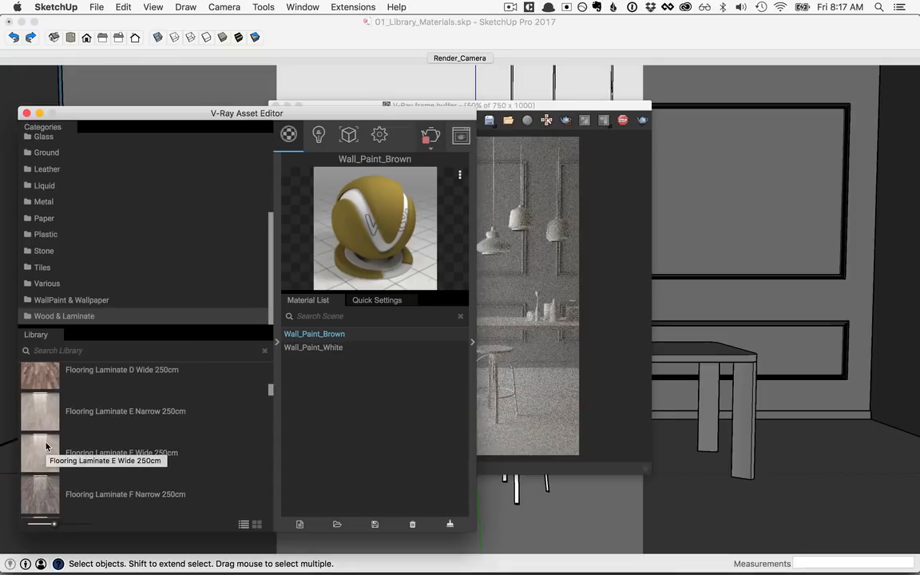
{"action": "left_click_drag", "start_coordinate": [47, 446], "coordinate": [375, 453]}
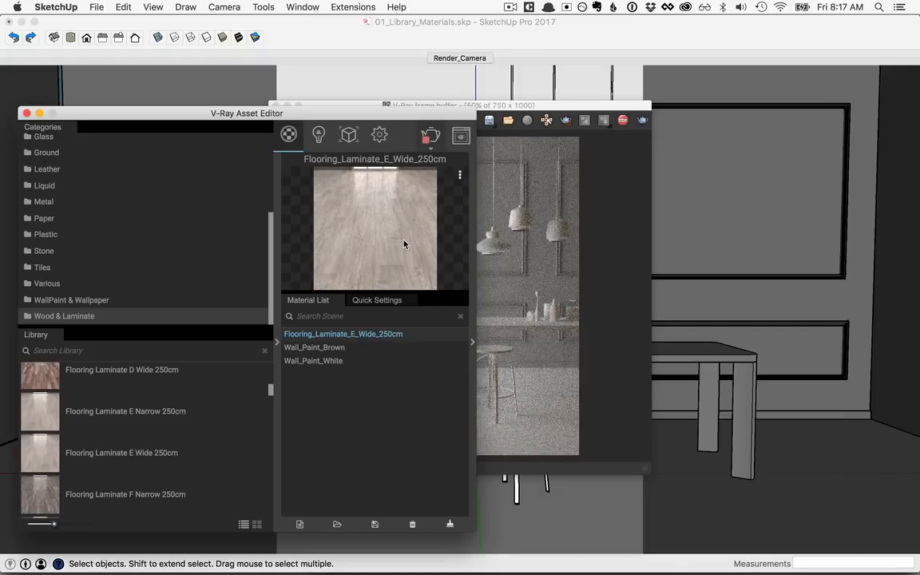
- Open the room component for editing and apply Flooring_Laminate_E_Wide_250cm to its floor face
{"action": "left_click", "coordinate": [577, 516]}
{"action": "right_click", "coordinate": [577, 517]}
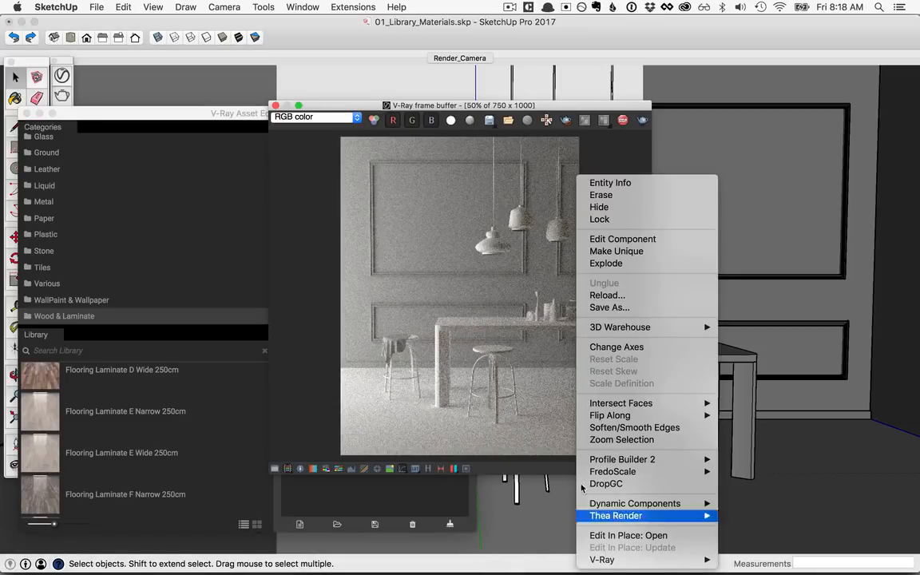
{"action": "left_click", "coordinate": [606, 239]}
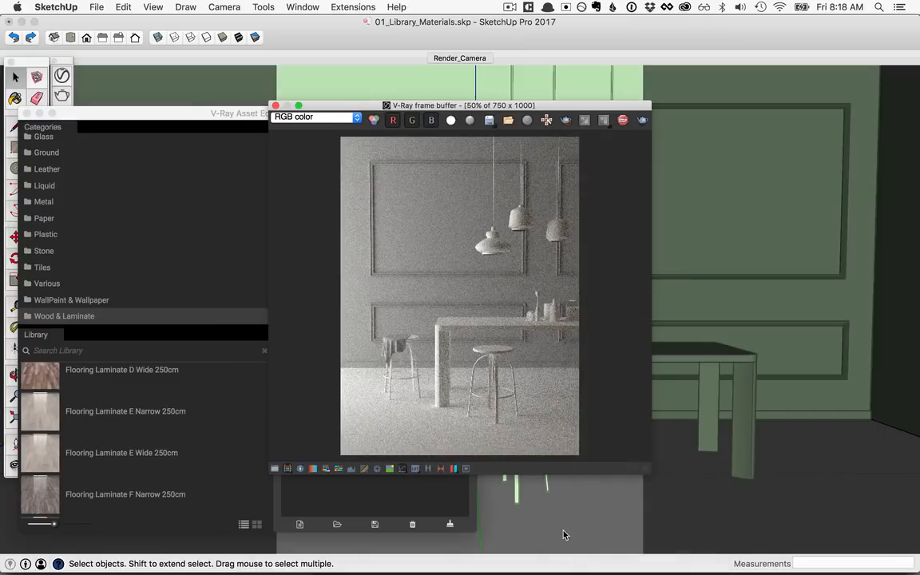
{"action": "left_click", "coordinate": [561, 515]}
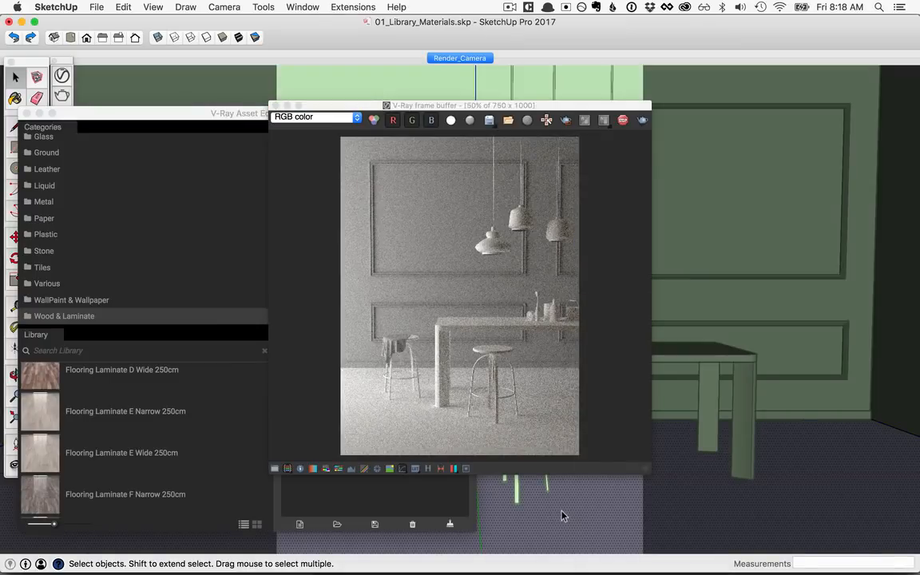
{"action": "left_click", "coordinate": [262, 116]}
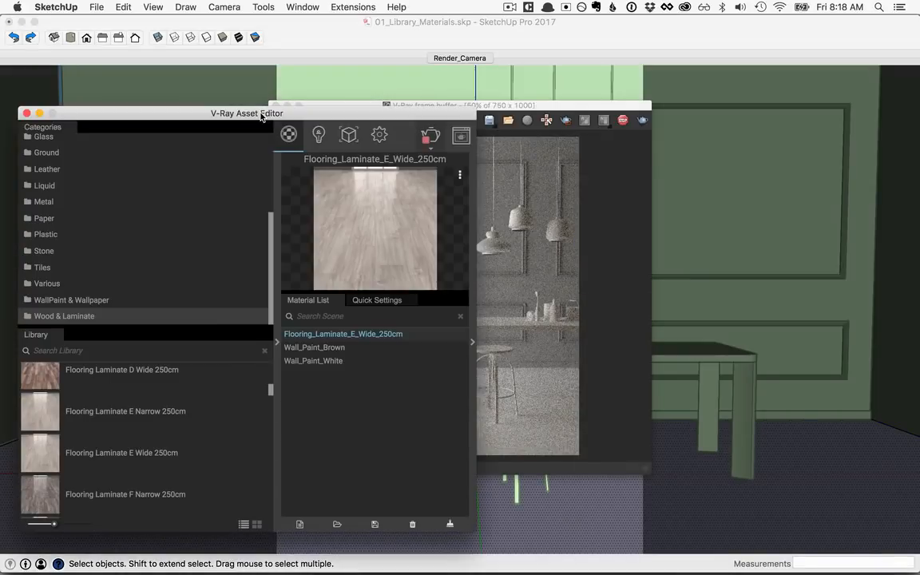
{"action": "right_click", "coordinate": [358, 336]}
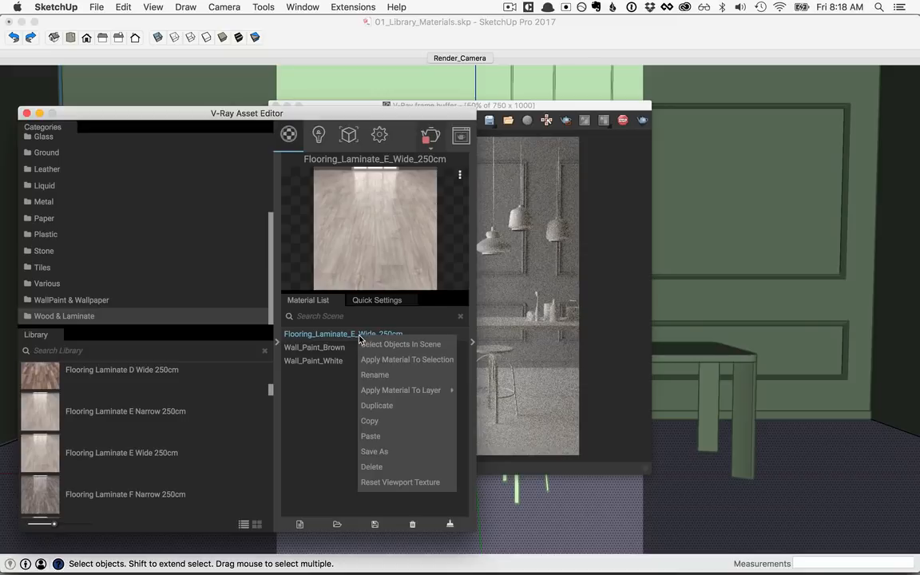
{"action": "left_click", "coordinate": [391, 360]}
- Limit rendering to a region over the floor around the draped stool and show the frame buffer at 100%
{"action": "left_click_drag", "start_coordinate": [576, 107], "coordinate": [777, 113]}
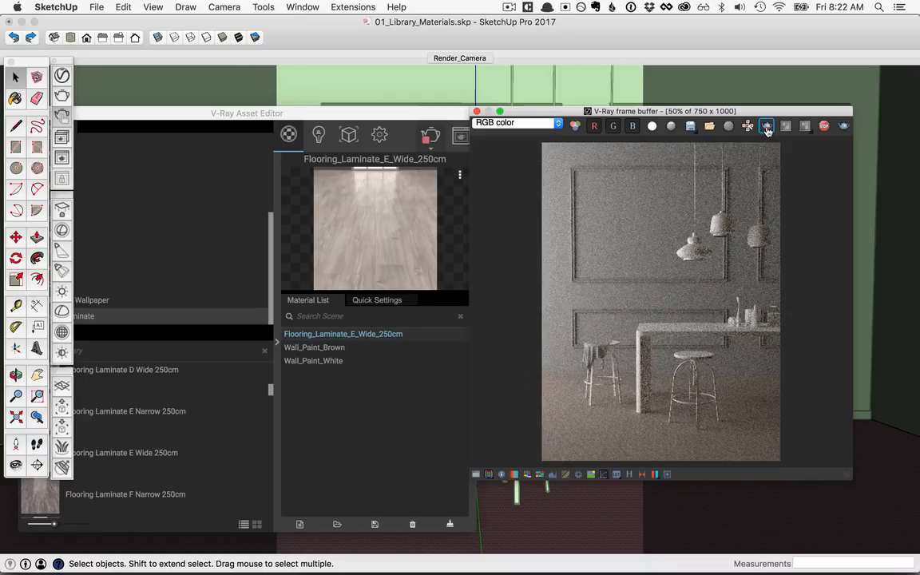
{"action": "left_click", "coordinate": [767, 129]}
{"action": "left_click_drag", "start_coordinate": [547, 374], "coordinate": [642, 459]}
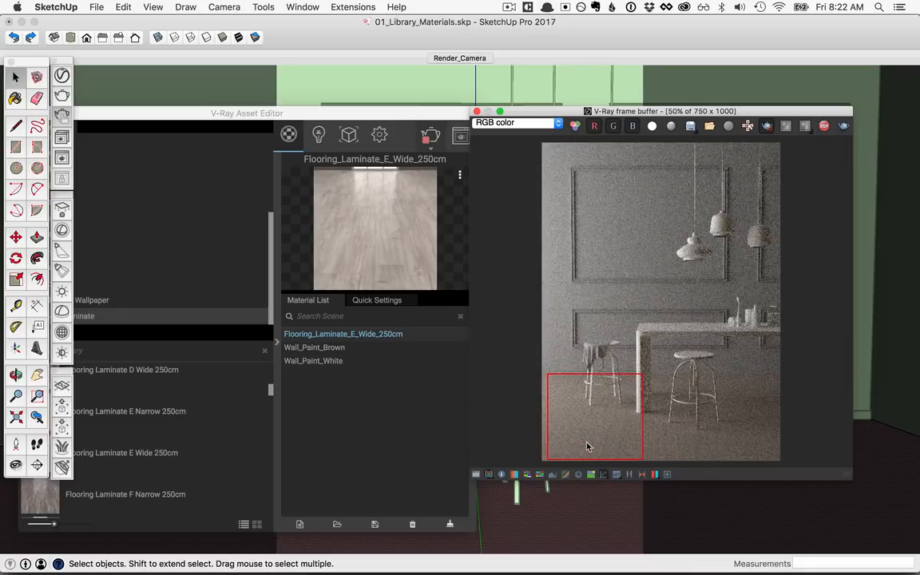
{"action": "double_click", "coordinate": [592, 442]}
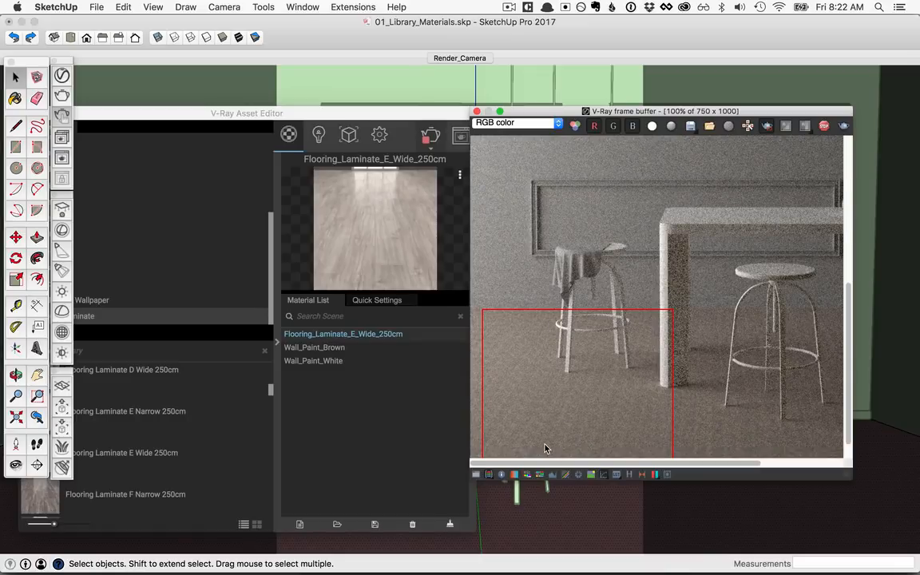
- Set the texture width of Flooring_Laminate_E_Wide_250cm to 500 cm in SketchUp's material settings and close them
{"action": "left_click", "coordinate": [572, 25]}
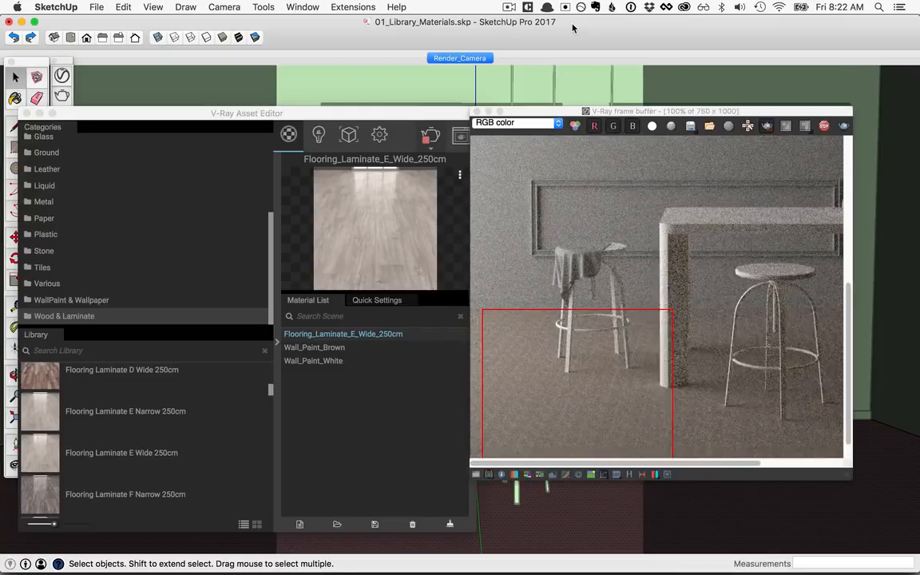
{"action": "key", "text": "b"}
{"action": "mouse_move", "coordinate": [774, 66]}
{"action": "left_mouse_down"}
{"action": "mouse_move", "coordinate": [752, 90]}
{"action": "mouse_move", "coordinate": [599, 152]}
{"action": "mouse_move", "coordinate": [389, 163]}
{"action": "left_mouse_up"}
{"action": "double_click", "coordinate": [349, 218]}
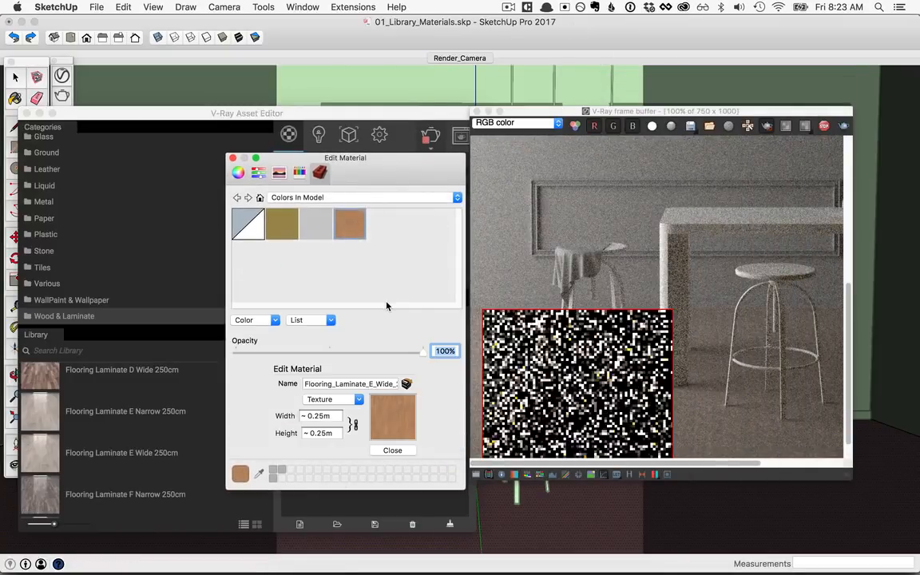
{"action": "left_click_drag", "start_coordinate": [349, 158], "coordinate": [177, 146]}
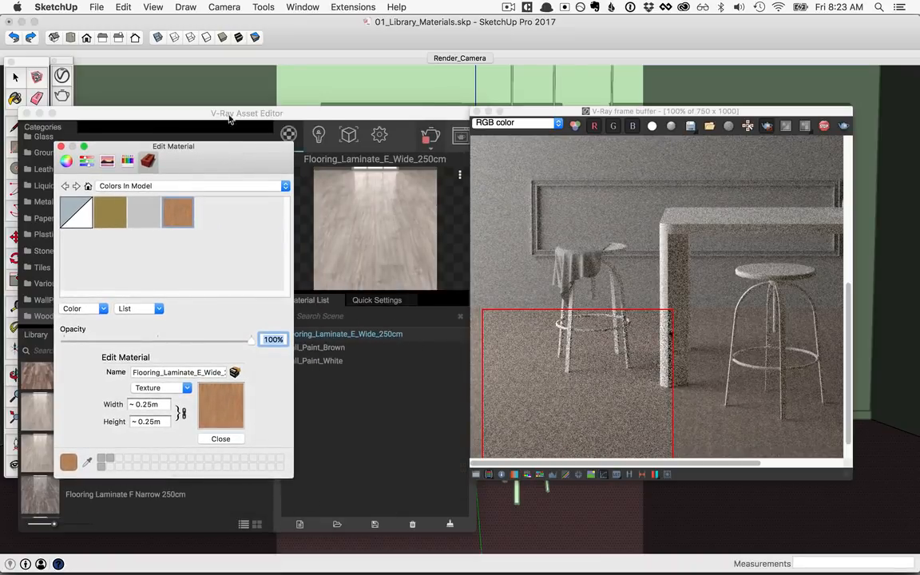
{"action": "left_click_drag", "start_coordinate": [252, 158], "coordinate": [394, 167]}
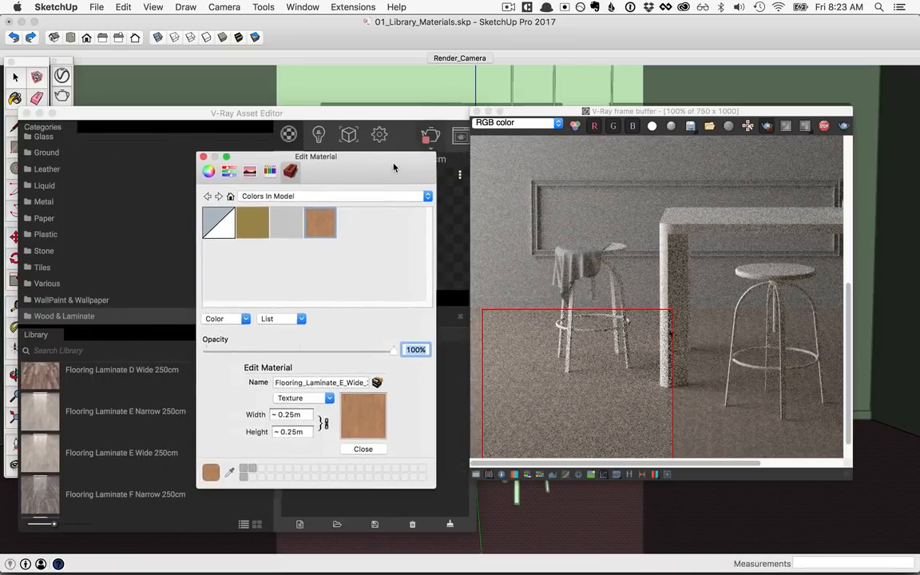
{"action": "left_click", "coordinate": [305, 415]}
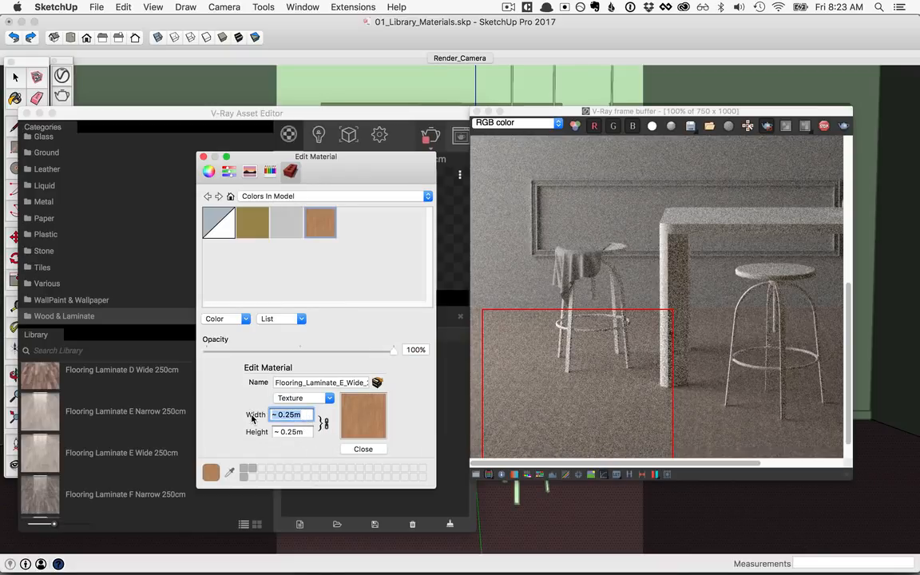
{"action": "type", "text": "500"}
{"action": "key", "text": "Return"}
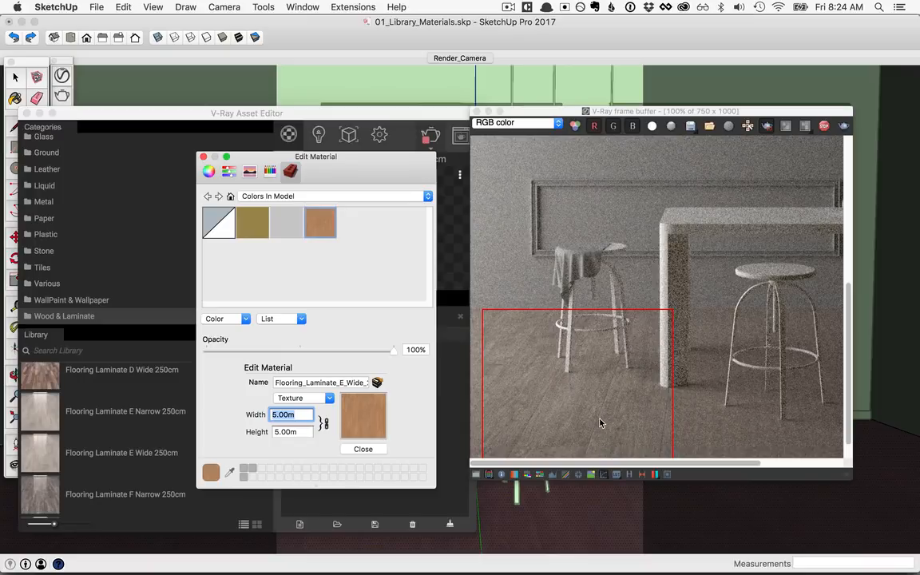
{"action": "left_click", "coordinate": [362, 449]}
{"action": "left_click", "coordinate": [204, 156]}
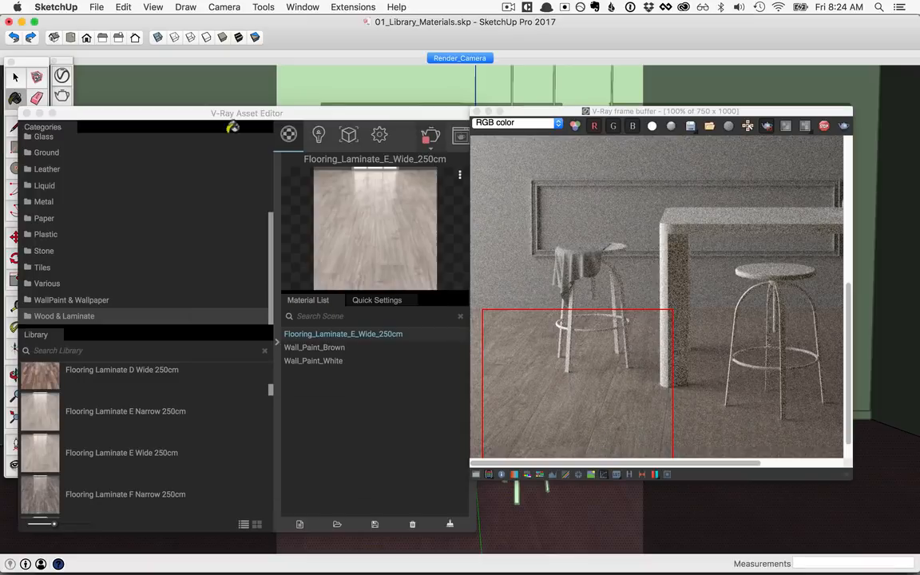
- Hide the material library in the V-Ray Asset Editor and show the flooring material's VRayBRDF parameters
{"action": "left_click", "coordinate": [273, 339]}
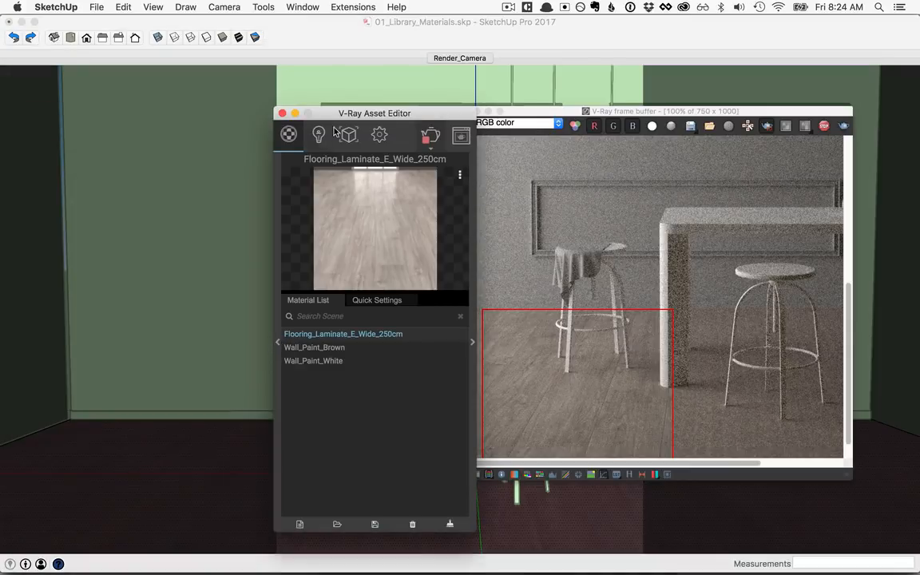
{"action": "left_click_drag", "start_coordinate": [385, 117], "coordinate": [128, 102]}
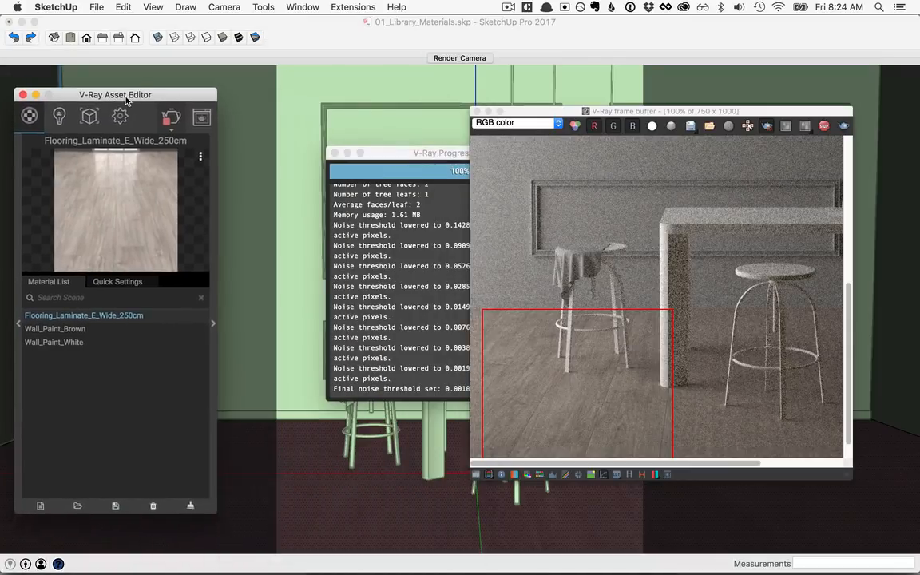
{"action": "left_click", "coordinate": [216, 329]}
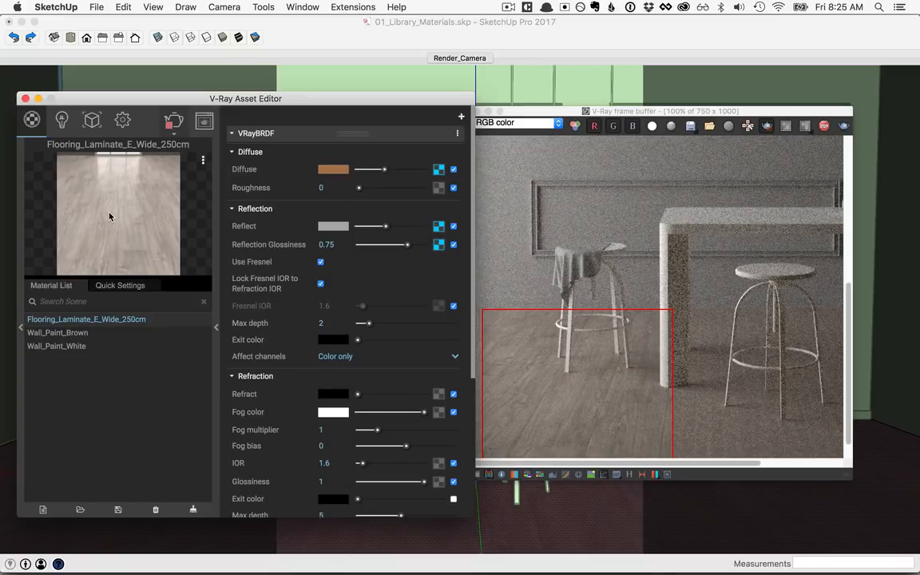
- Set the U and V repeat of the bitmap inside the diffuse Color Correction texture to 2 and return to the material
{"action": "left_click", "coordinate": [439, 170]}
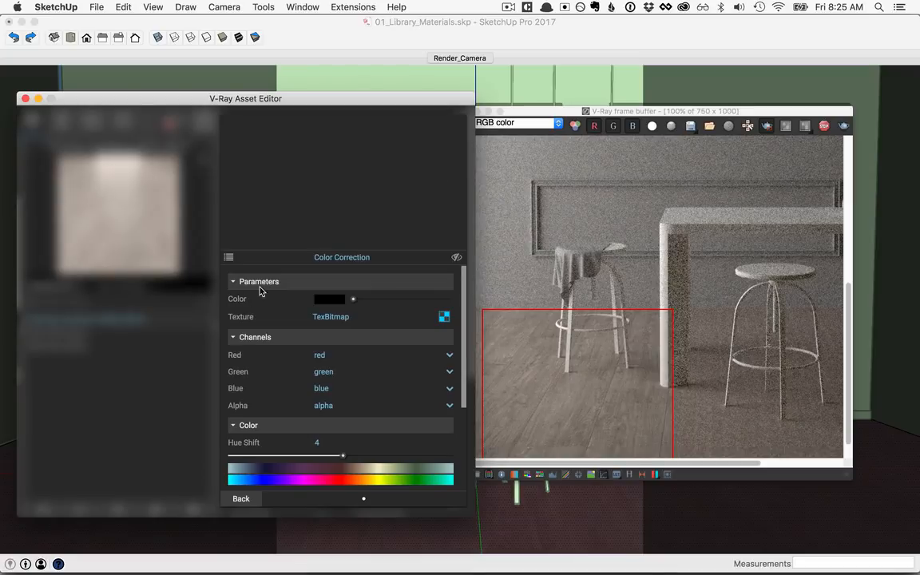
{"action": "left_click", "coordinate": [445, 318]}
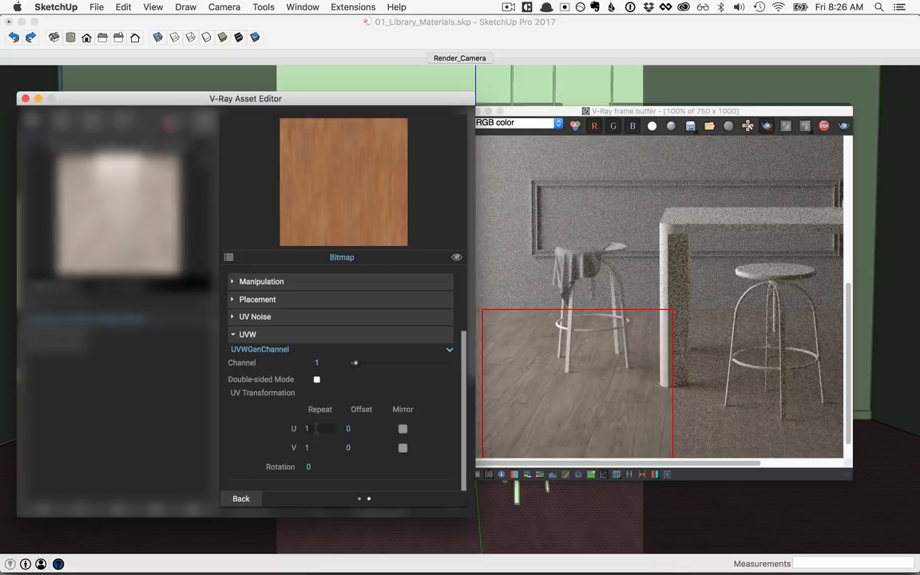
{"action": "type", "text": "2"}
{"action": "left_click", "coordinate": [307, 448]}
{"action": "type", "text": "2"}
{"action": "key", "text": "Return"}
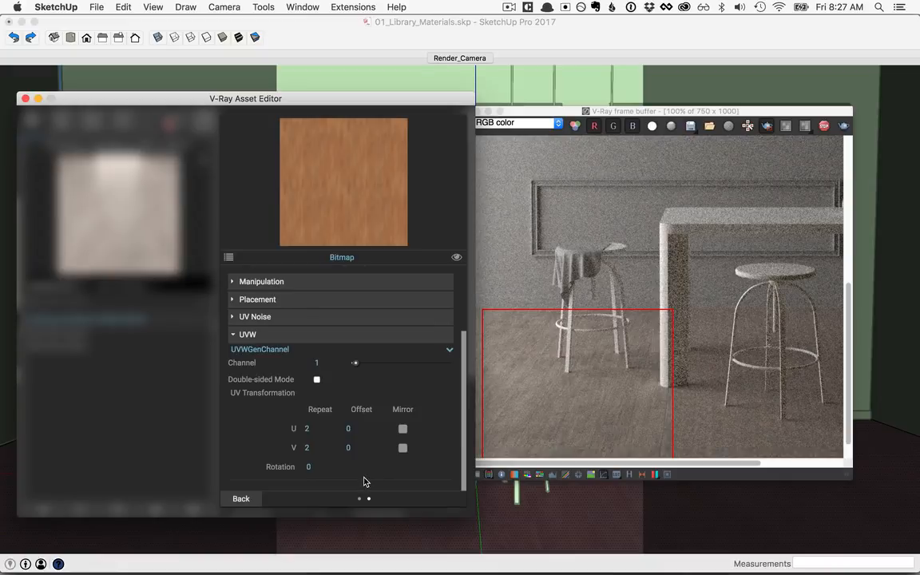
{"action": "left_click", "coordinate": [242, 499]}
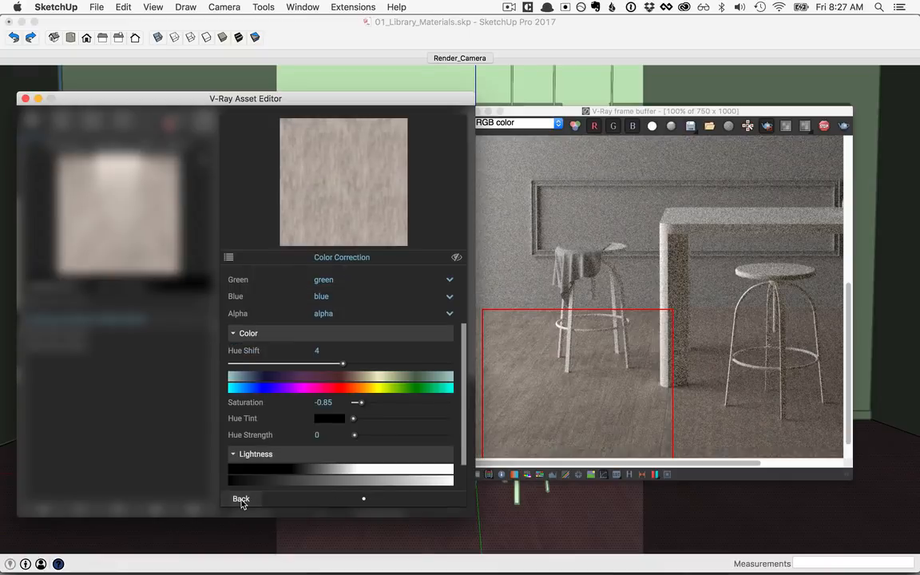
{"action": "left_click", "coordinate": [241, 499]}
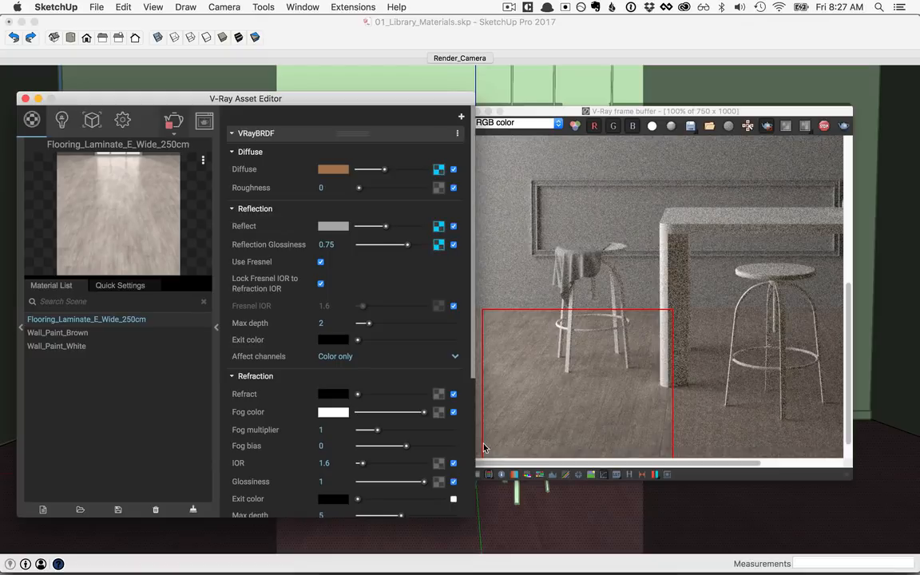
- Expand the flooring material's Maps section and check its bump map settings
{"action": "left_click_drag", "start_coordinate": [472, 370], "coordinate": [469, 505]}
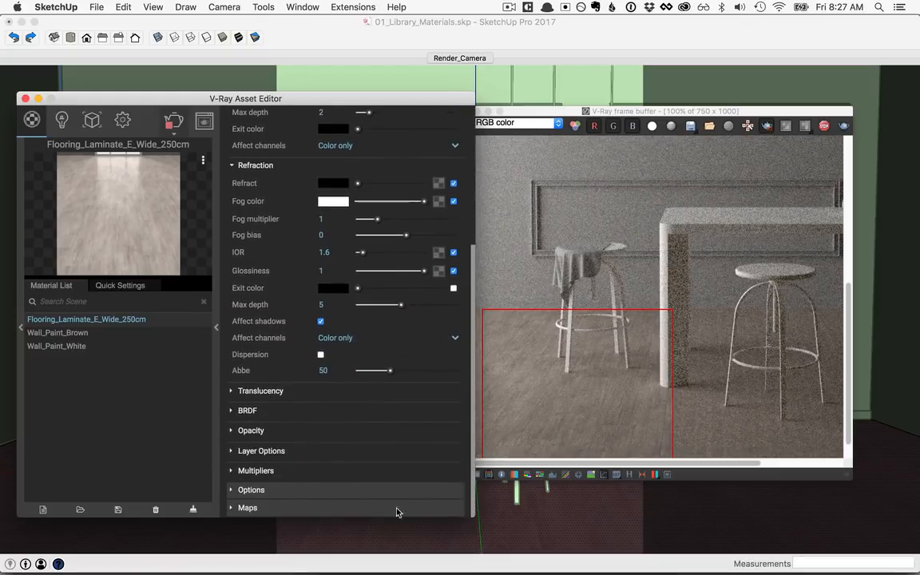
{"action": "left_click", "coordinate": [231, 511]}
{"action": "scroll", "coordinate": [431, 479], "scroll_direction": "down", "scroll_amount": 3}
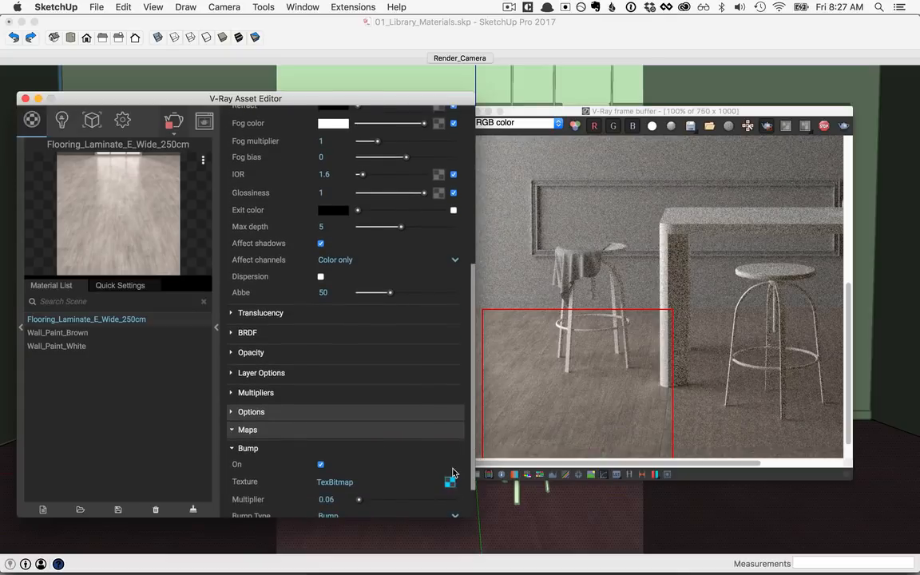
{"action": "scroll", "coordinate": [451, 471], "scroll_direction": "up", "scroll_amount": 10}
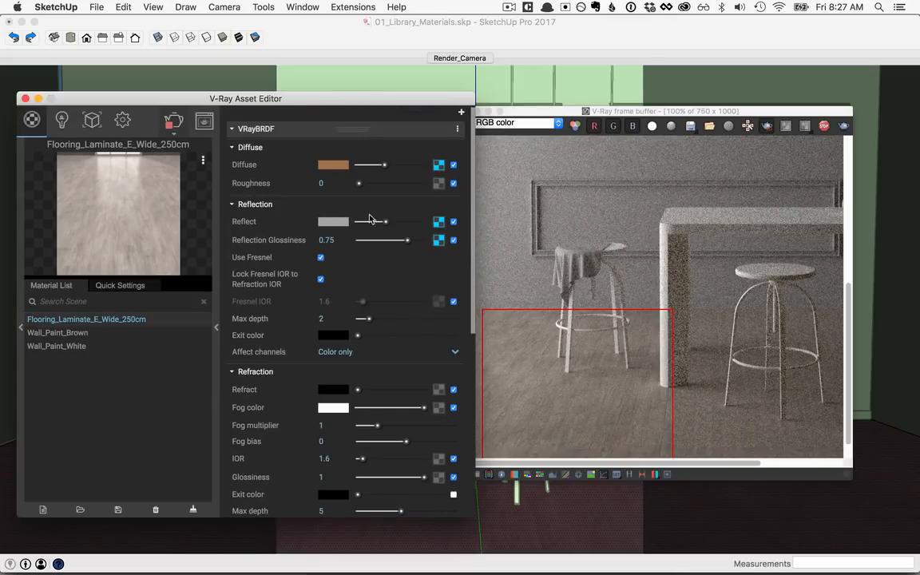
- Set the U and V repeat of the flooring material's Reflect bitmap to 2 and return to the material
{"action": "left_click", "coordinate": [438, 222]}
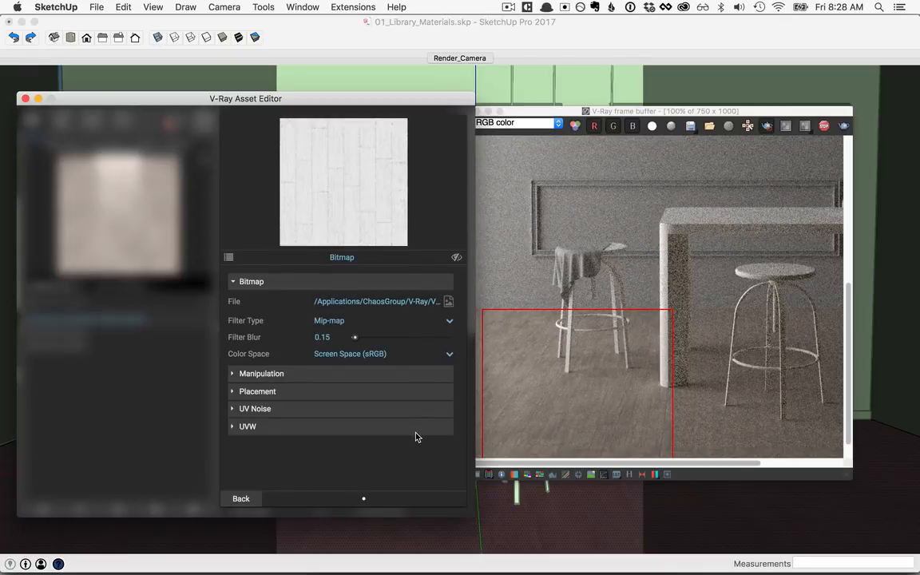
{"action": "left_click", "coordinate": [249, 428]}
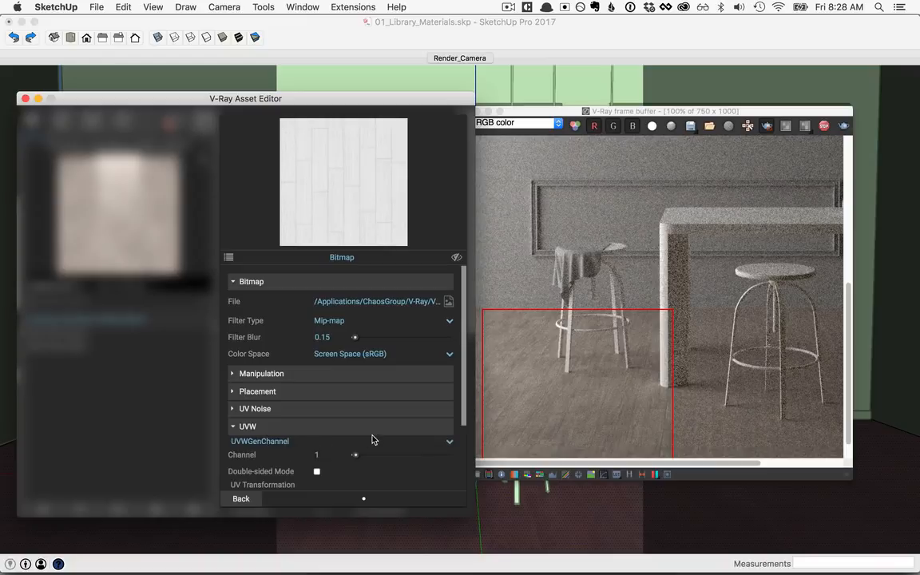
{"action": "scroll", "coordinate": [371, 438], "scroll_direction": "down", "scroll_amount": 3}
{"action": "left_click", "coordinate": [318, 428]}
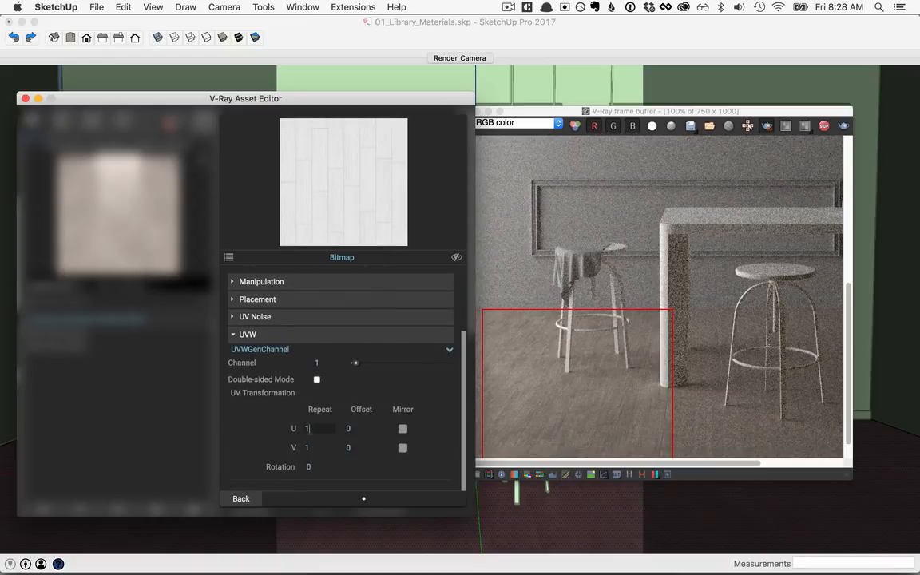
{"action": "type", "text": "2"}
{"action": "key", "text": "Tab"}
{"action": "type", "text": "2"}
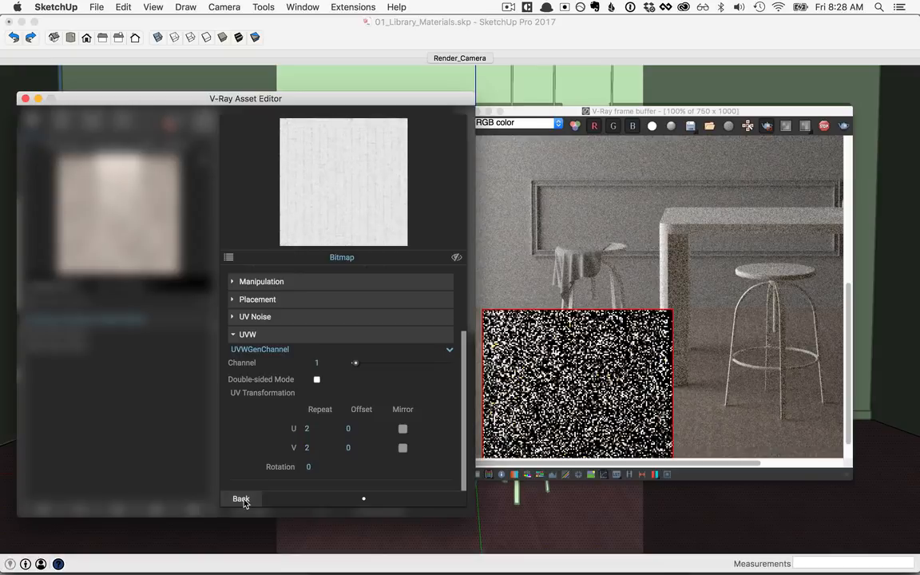
{"action": "left_click", "coordinate": [241, 498]}
- Set the U and V repeat to 2 for the bitmap inside the Reflection Glossiness Color Correction texture and return to the material
{"action": "left_click", "coordinate": [438, 241]}
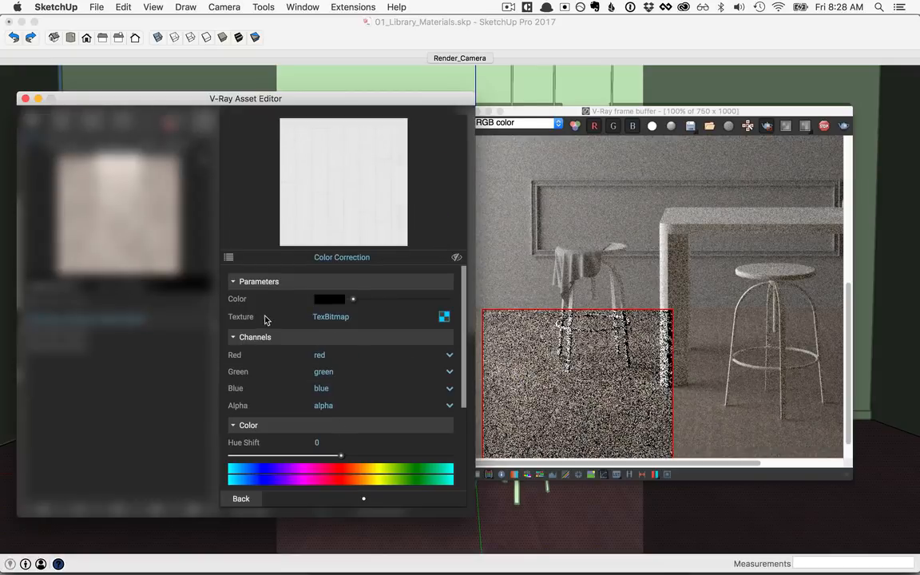
{"action": "left_click", "coordinate": [442, 317]}
{"action": "left_click", "coordinate": [250, 429]}
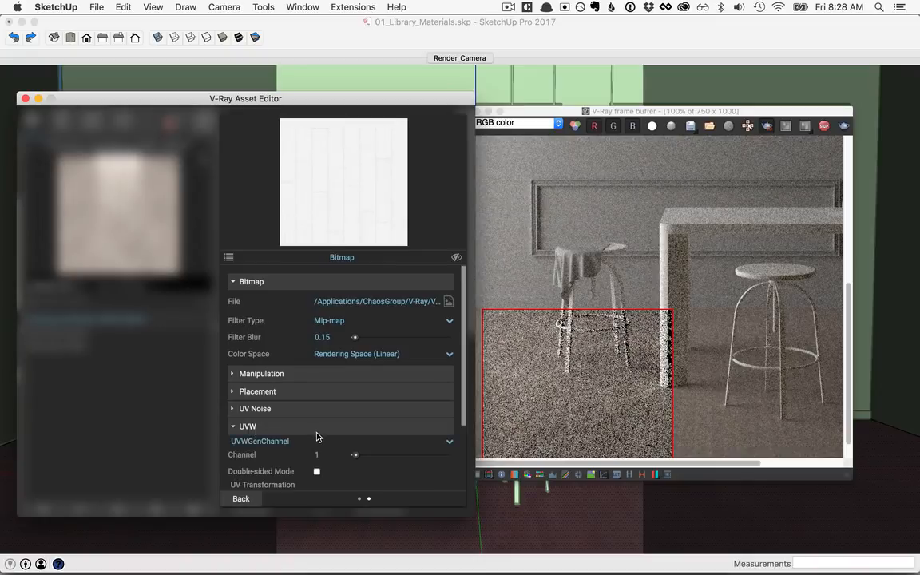
{"action": "scroll", "coordinate": [317, 436], "scroll_direction": "down", "scroll_amount": 5}
{"action": "left_click_drag", "start_coordinate": [318, 429], "coordinate": [304, 444]}
{"action": "type", "text": "2"}
{"action": "key", "text": "Tab"}
{"action": "type", "text": "2"}
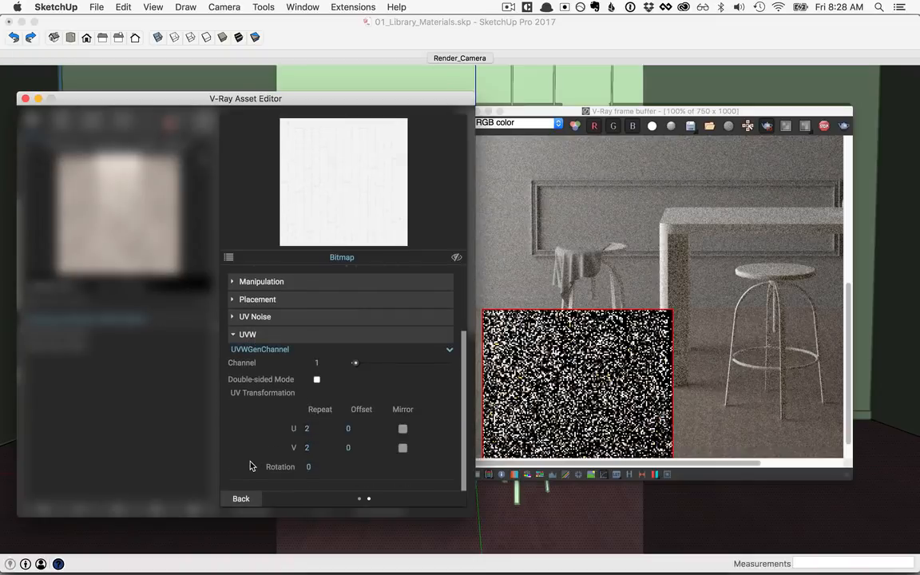
{"action": "left_click", "coordinate": [242, 499]}
{"action": "left_click", "coordinate": [244, 500]}
- Set the U and V repeat of the flooring material's bump bitmap to 2 and return to the material
{"action": "scroll", "coordinate": [438, 435], "scroll_direction": "down", "scroll_amount": 10}
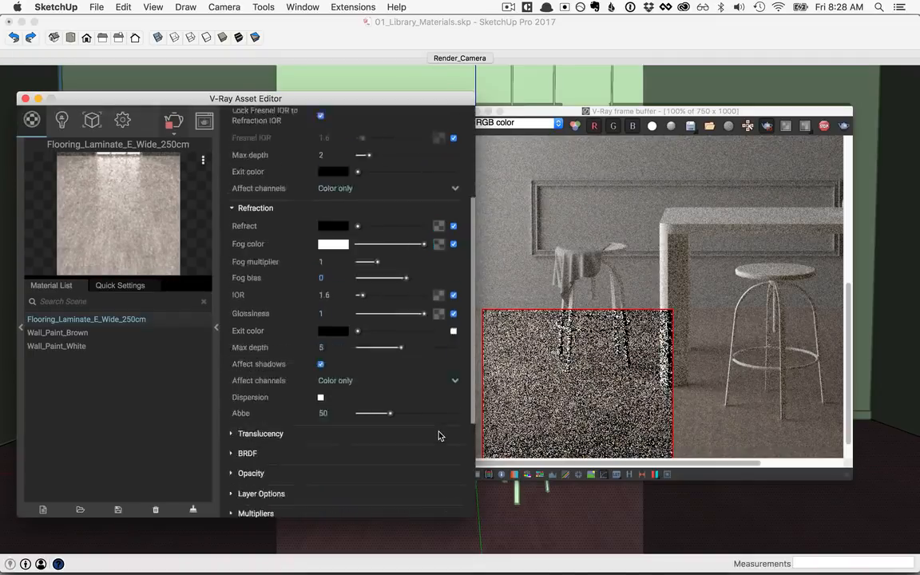
{"action": "left_click", "coordinate": [450, 433]}
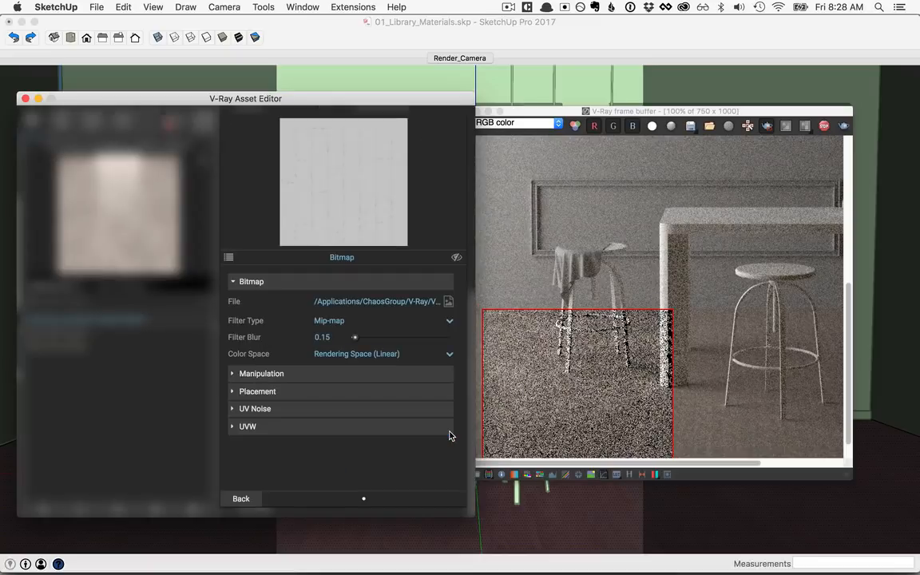
{"action": "left_click", "coordinate": [281, 428]}
{"action": "scroll", "coordinate": [304, 435], "scroll_direction": "down", "scroll_amount": 3}
{"action": "double_click", "coordinate": [308, 428]}
{"action": "type", "text": "2"}
{"action": "key", "text": "Tab"}
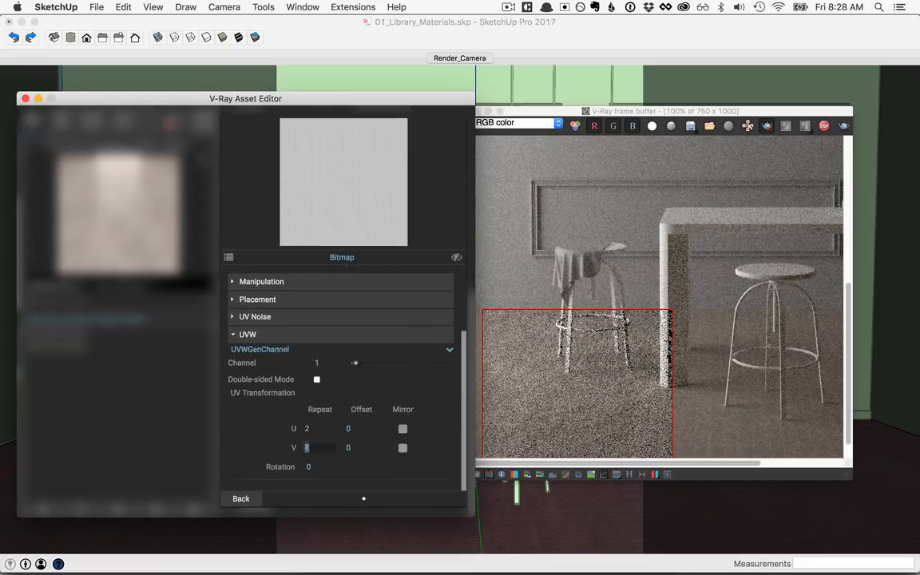
{"action": "type", "text": "2"}
{"action": "key", "text": "Return"}
{"action": "left_click", "coordinate": [242, 498]}
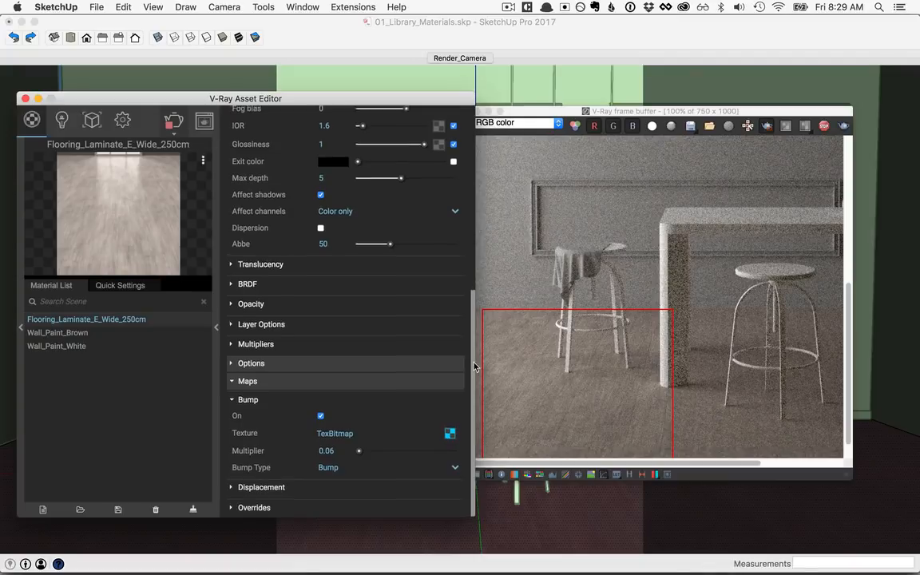
- Check the flooring material's Reflect bitmap, disable that texture and raise the Reflect color to full white
{"action": "scroll", "coordinate": [423, 263], "scroll_direction": "up", "scroll_amount": 10}
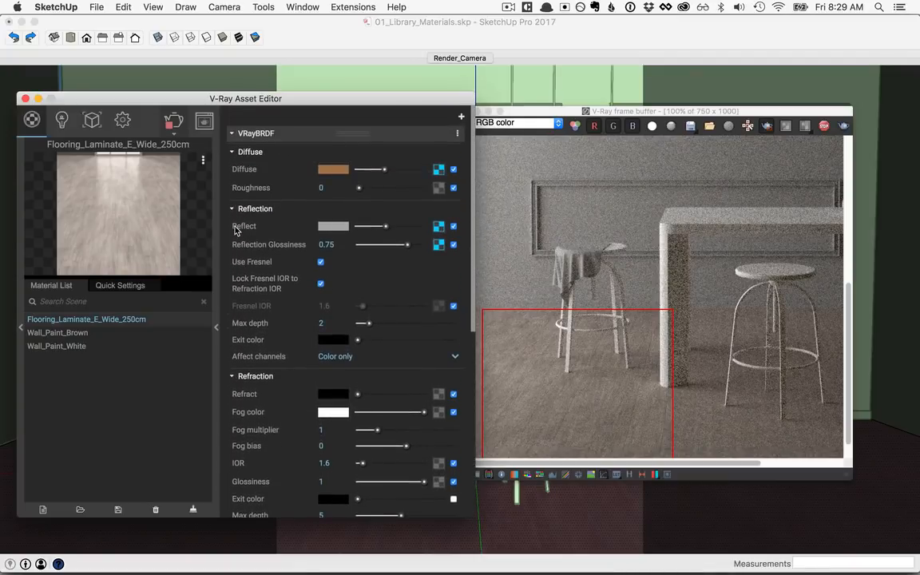
{"action": "left_click", "coordinate": [439, 227]}
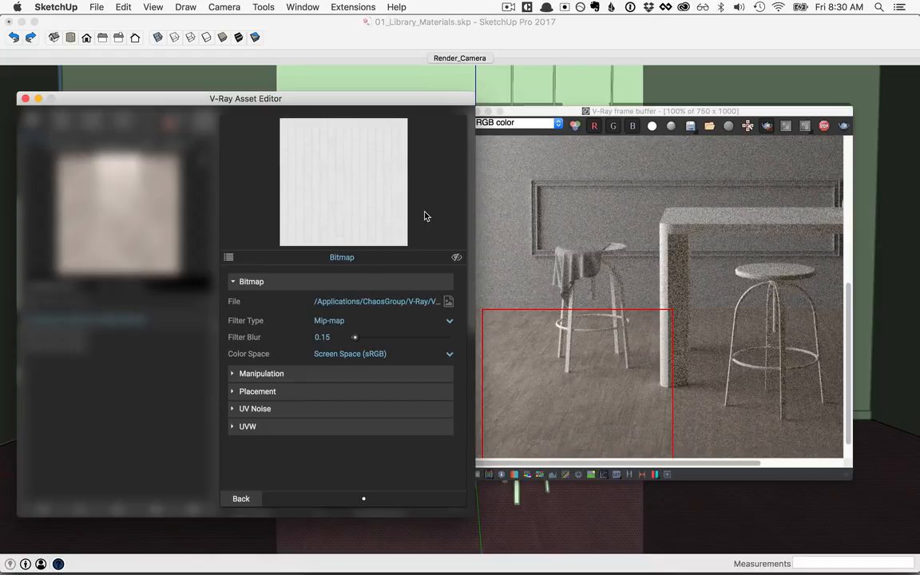
{"action": "left_click", "coordinate": [240, 499]}
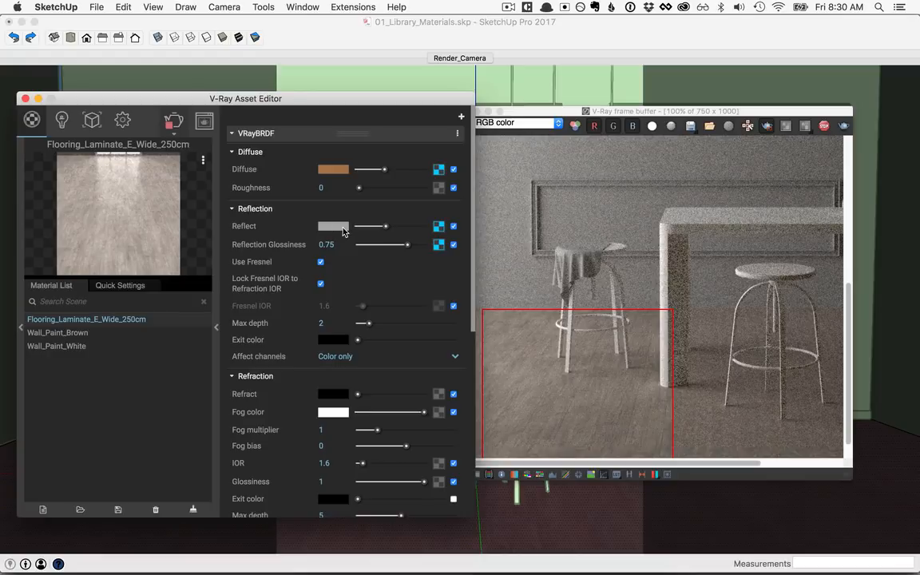
{"action": "left_click", "coordinate": [453, 227]}
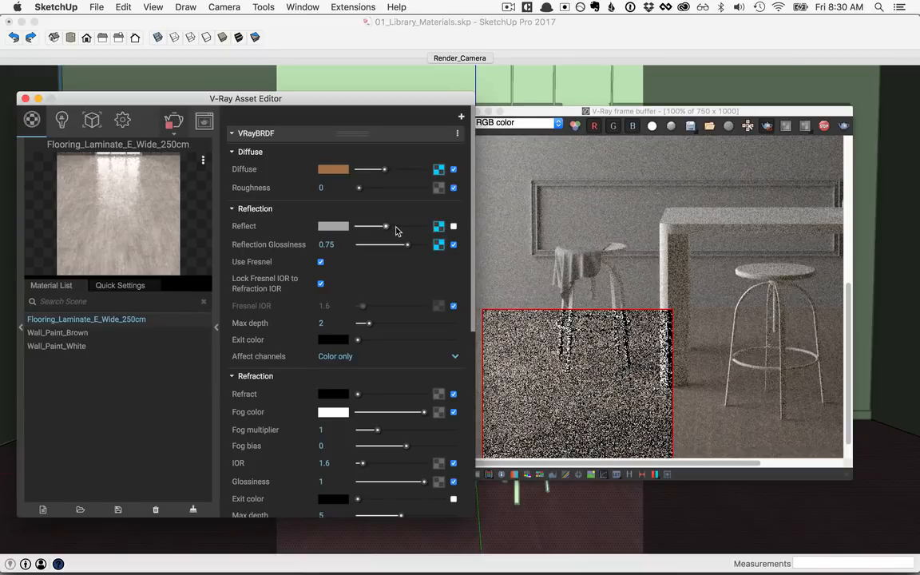
{"action": "left_click_drag", "start_coordinate": [385, 228], "coordinate": [439, 231]}
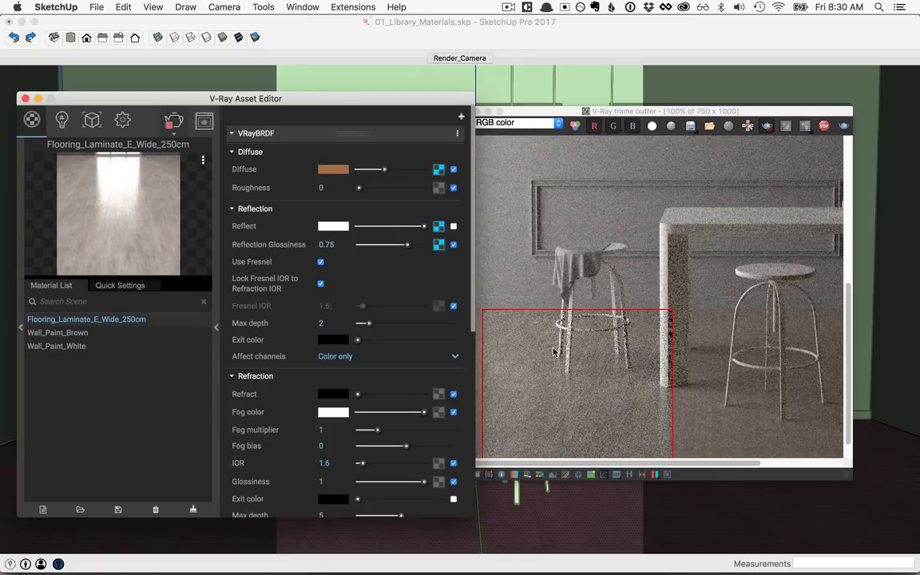
- Draw a small render region over the floor beneath the draped stool's front leg and inspect its reflections up close
{"action": "left_click_drag", "start_coordinate": [552, 349], "coordinate": [569, 413]}
{"action": "scroll", "coordinate": [566, 408], "scroll_direction": "up", "scroll_amount": 2}
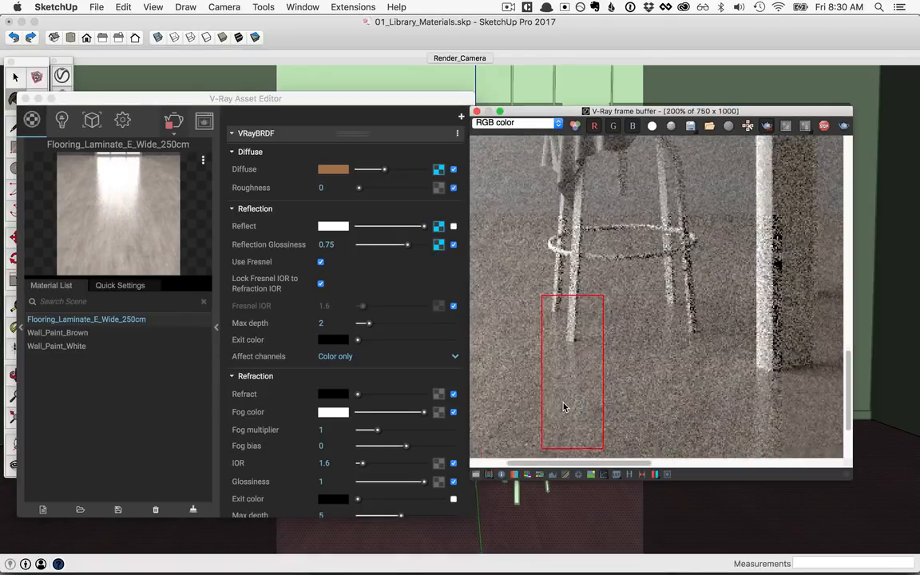
{"action": "scroll", "coordinate": [570, 315], "scroll_direction": "down", "scroll_amount": 1}
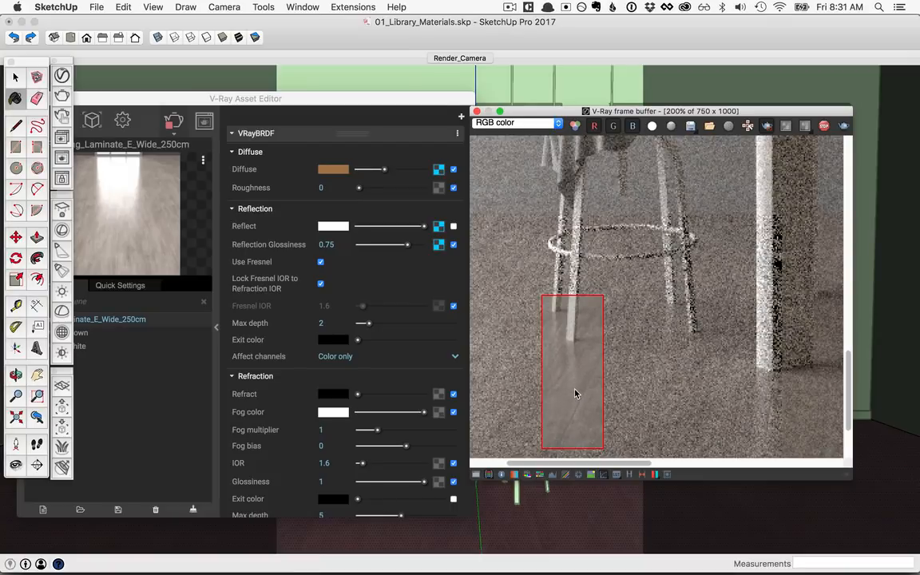
- Turn off region rendering, render the whole frame, stop the render and inspect the floor at 100%
{"action": "left_click", "coordinate": [767, 128]}
{"action": "scroll", "coordinate": [689, 266], "scroll_direction": "down", "scroll_amount": 2}
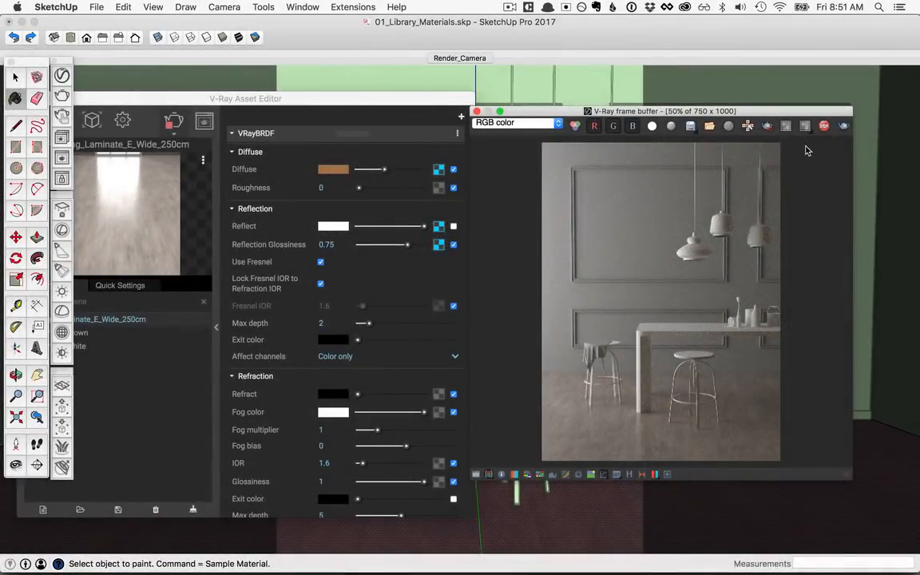
{"action": "key", "text": "space"}
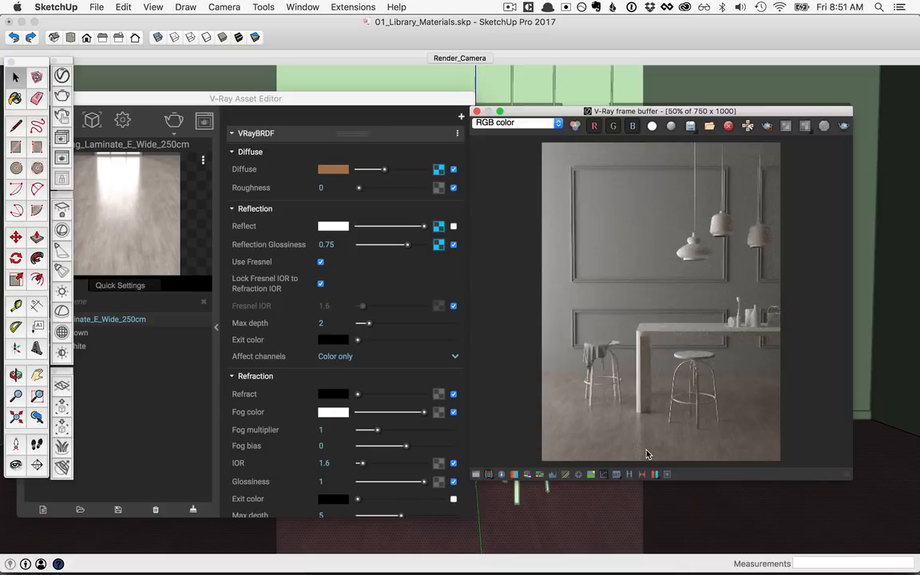
{"action": "double_click", "coordinate": [646, 454]}
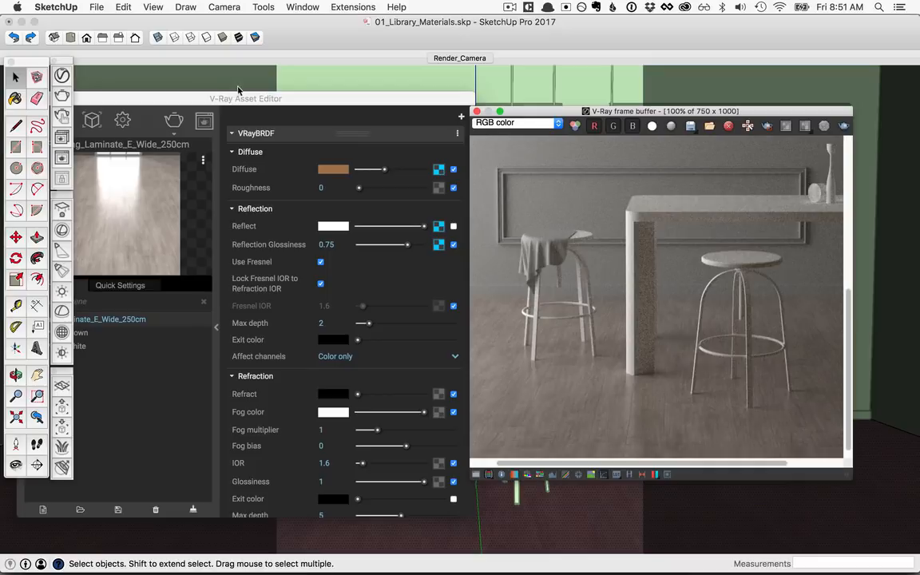
- Collapse the V-Ray Asset Editor's material parameters and create a new Generic material
{"action": "left_click_drag", "start_coordinate": [250, 100], "coordinate": [324, 84]}
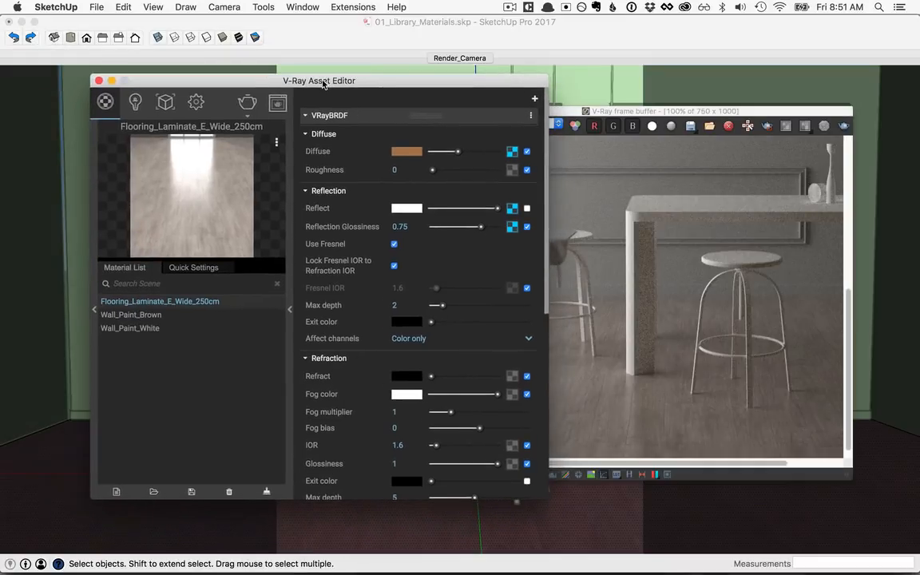
{"action": "left_click", "coordinate": [291, 312]}
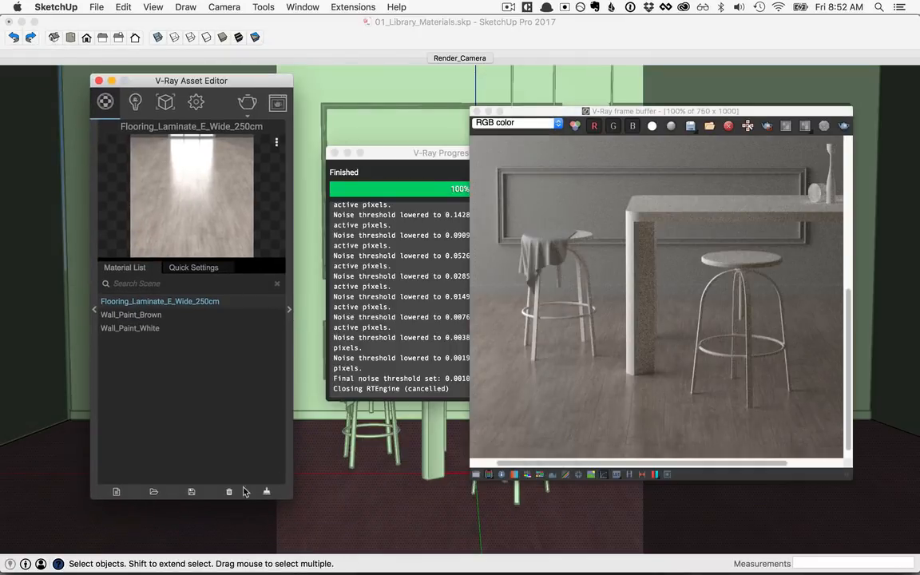
{"action": "left_click", "coordinate": [116, 493]}
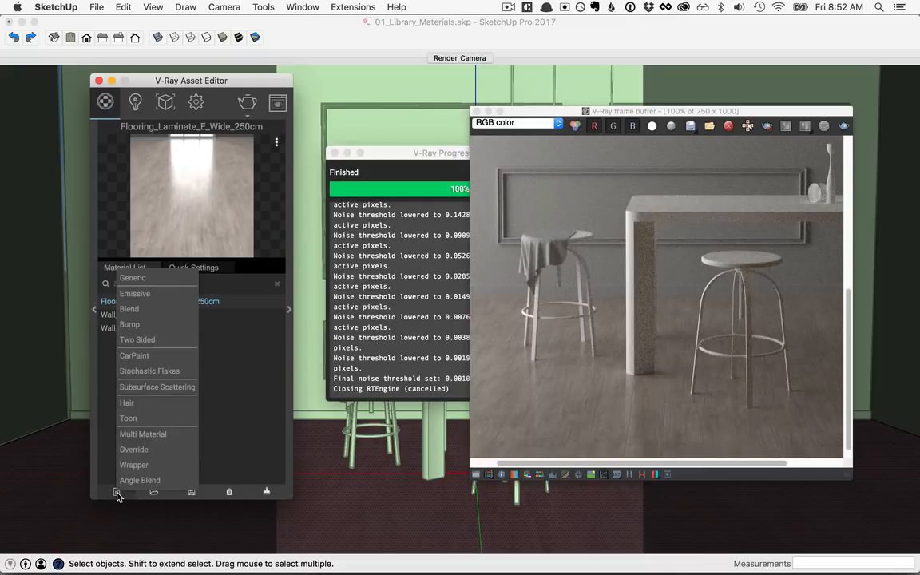
{"action": "left_click", "coordinate": [140, 280]}
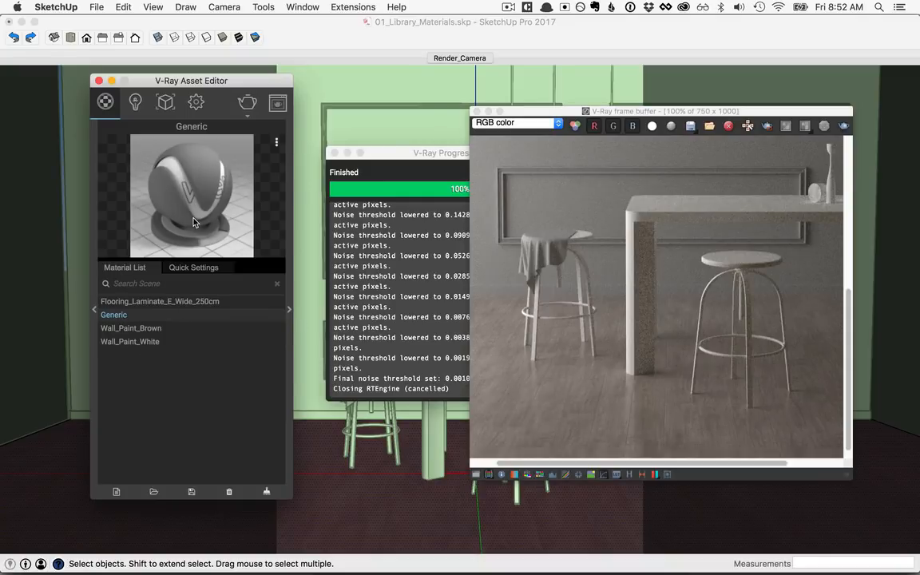
- Expand the Generic material's parameters and look through its VRayBRDF settings, from Diffuse to Maps
{"action": "left_click", "coordinate": [289, 308]}
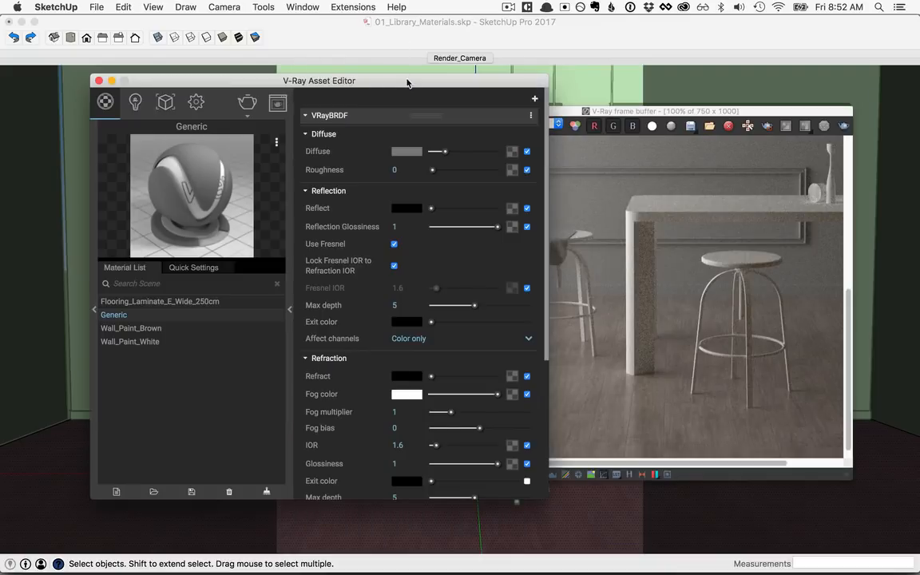
{"action": "mouse_move", "coordinate": [367, 77]}
{"action": "left_mouse_down"}
{"action": "mouse_move", "coordinate": [371, 85]}
{"action": "mouse_move", "coordinate": [363, 83]}
{"action": "left_mouse_up"}
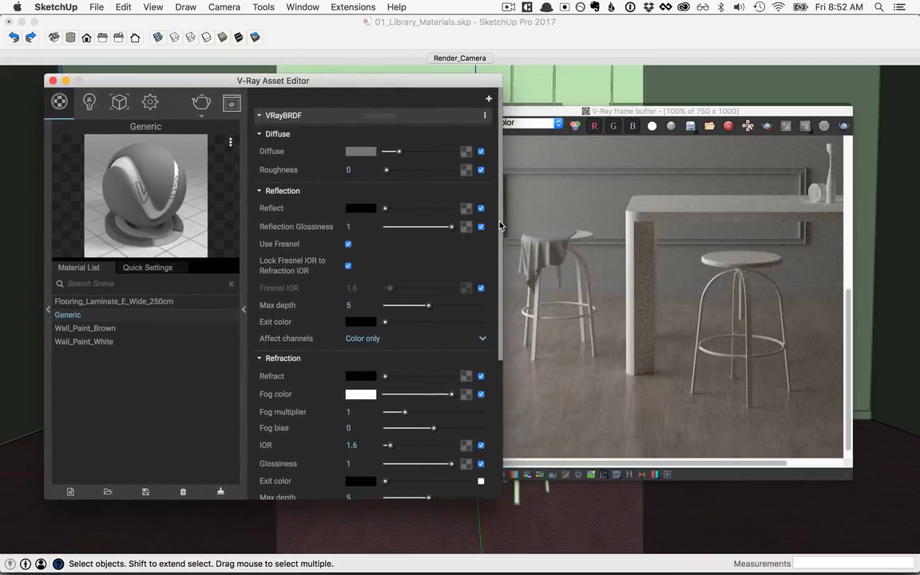
{"action": "scroll", "coordinate": [448, 221], "scroll_direction": "down", "scroll_amount": 5}
{"action": "scroll", "coordinate": [494, 352], "scroll_direction": "down", "scroll_amount": 2}
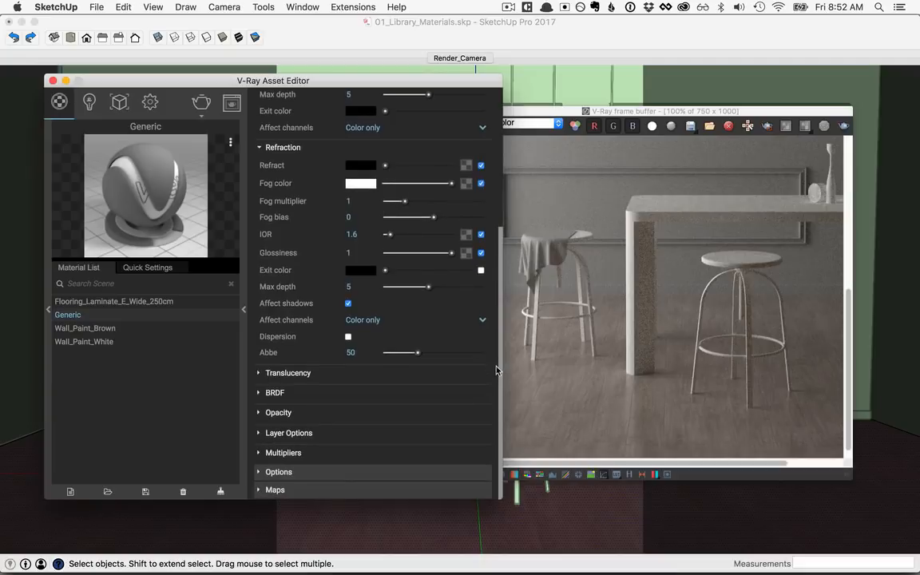
{"action": "left_click_drag", "start_coordinate": [499, 371], "coordinate": [501, 225]}
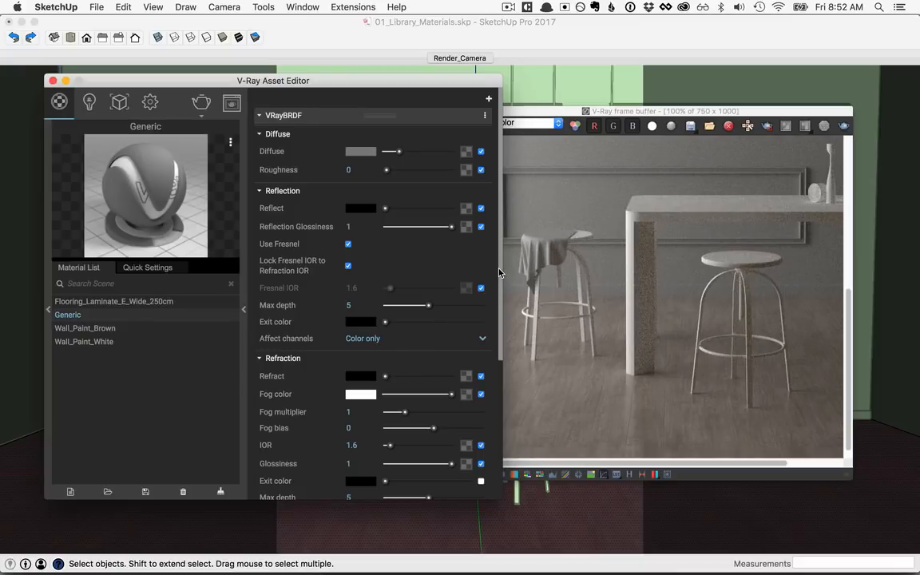
{"action": "left_click_drag", "start_coordinate": [500, 273], "coordinate": [499, 303]}
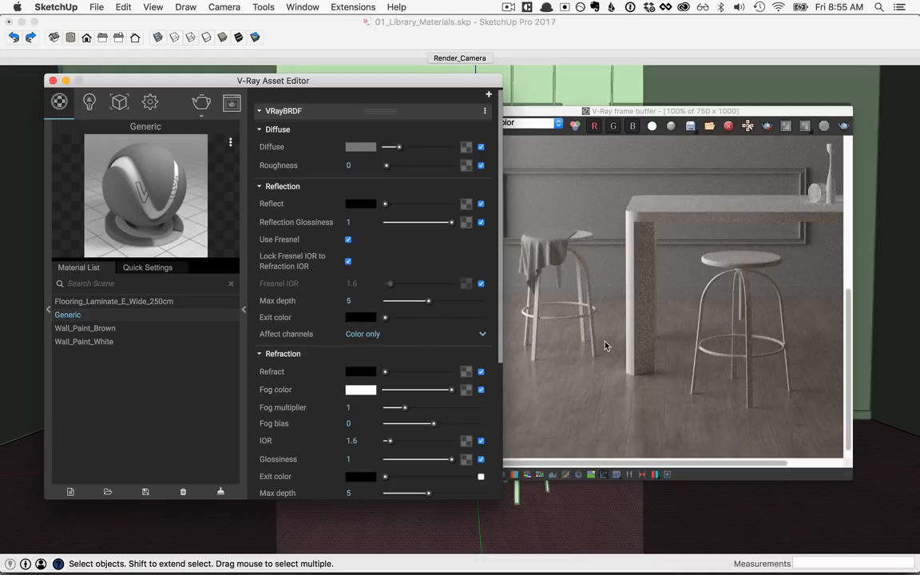
- Set the Generic material's Diffuse color to HSB 0°, 10% saturation and 10% brightness, and raise its Reflect color to full white
{"action": "left_click", "coordinate": [360, 149]}
{"action": "left_click", "coordinate": [349, 266]}
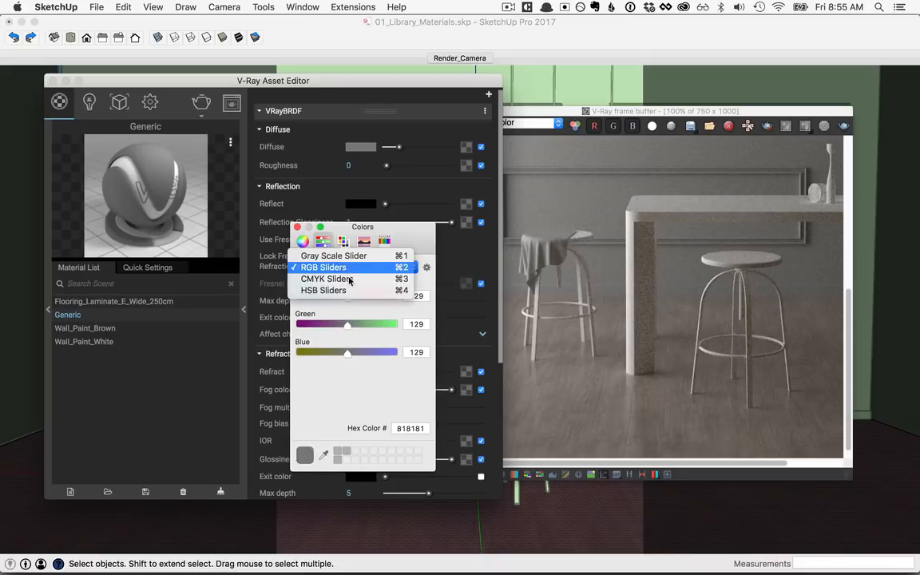
{"action": "left_click", "coordinate": [347, 290]}
{"action": "left_click_drag", "start_coordinate": [347, 352], "coordinate": [298, 352]}
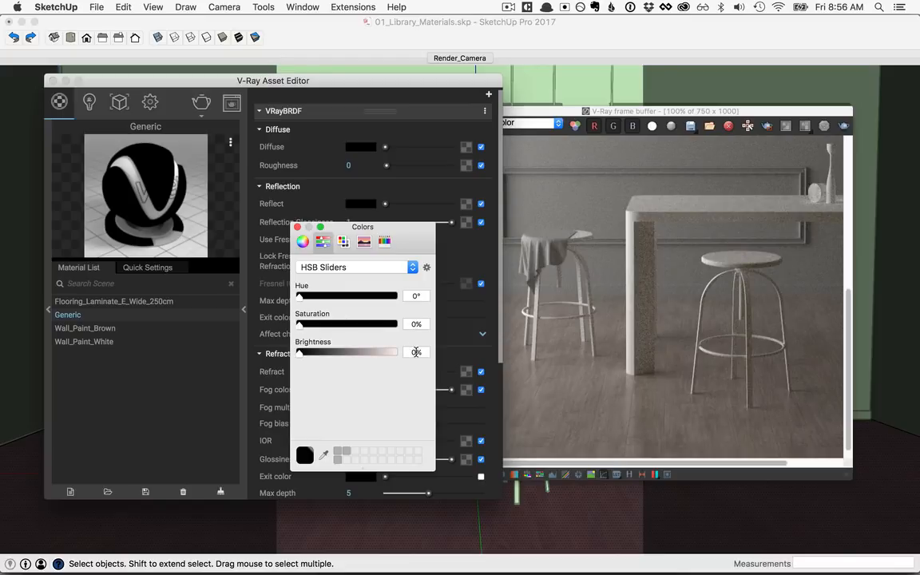
{"action": "left_click", "coordinate": [414, 352]}
{"action": "type", "text": "10"}
{"action": "left_click", "coordinate": [415, 323]}
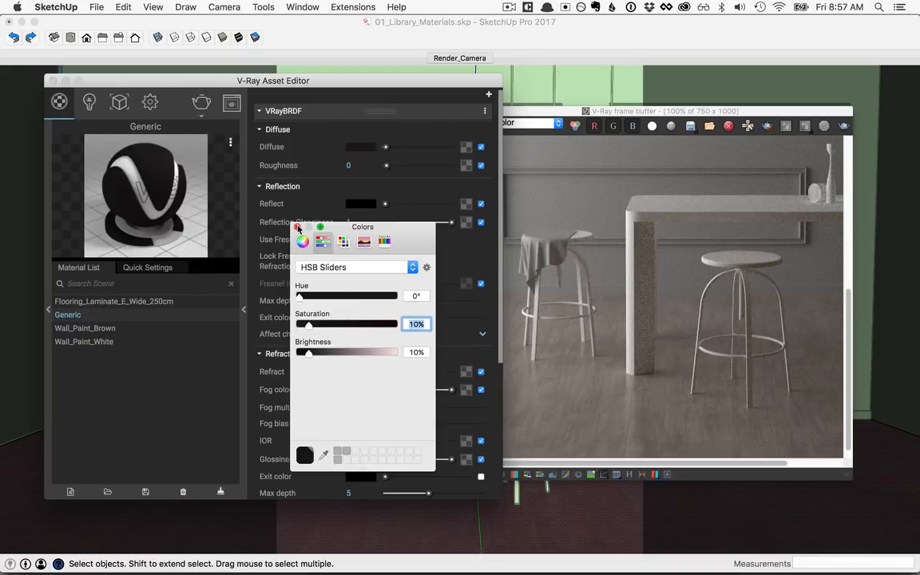
{"action": "left_click", "coordinate": [297, 227]}
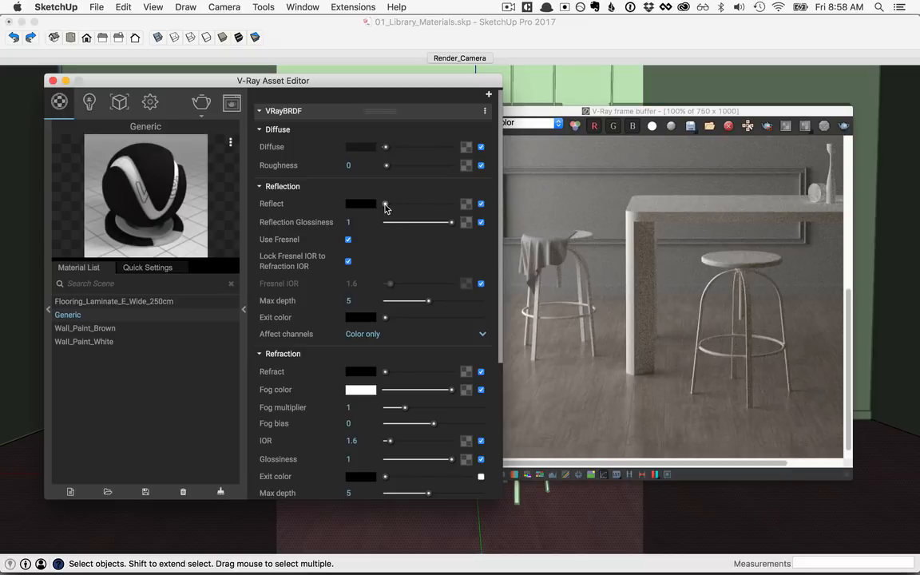
{"action": "left_click_drag", "start_coordinate": [385, 205], "coordinate": [461, 204]}
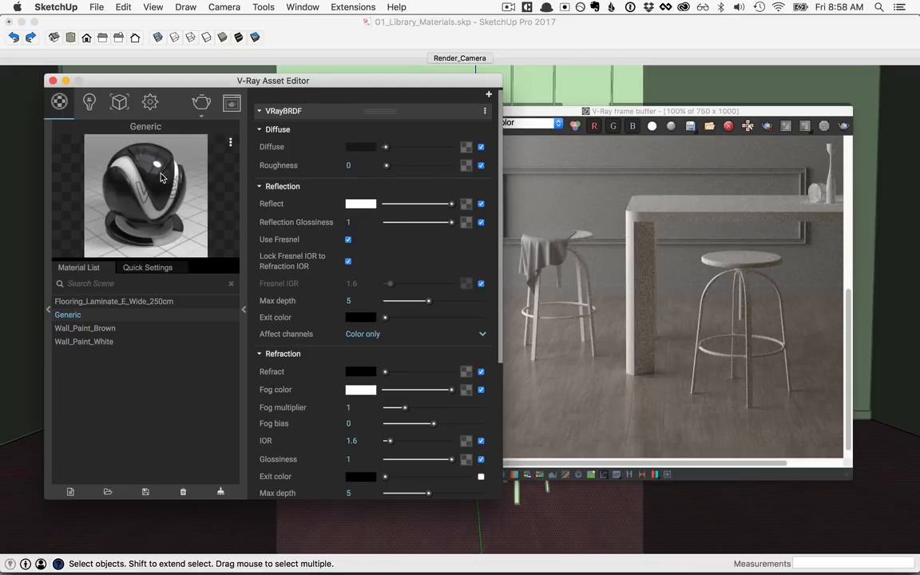
- Set the Generic material's Reflection Glossiness to 0.8
{"action": "left_click_drag", "start_coordinate": [451, 222], "coordinate": [432, 228]}
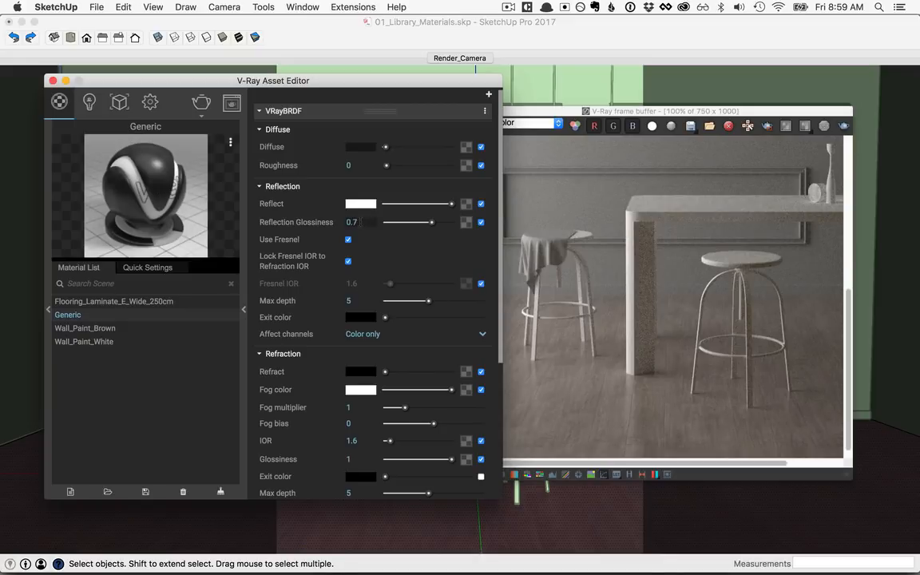
{"action": "left_click", "coordinate": [357, 222]}
{"action": "type", "text": "8"}
{"action": "key", "text": "Return"}
- Duplicate the Generic material and change the copy's Diffuse color to a bright, pale yellow
{"action": "right_click", "coordinate": [72, 320]}
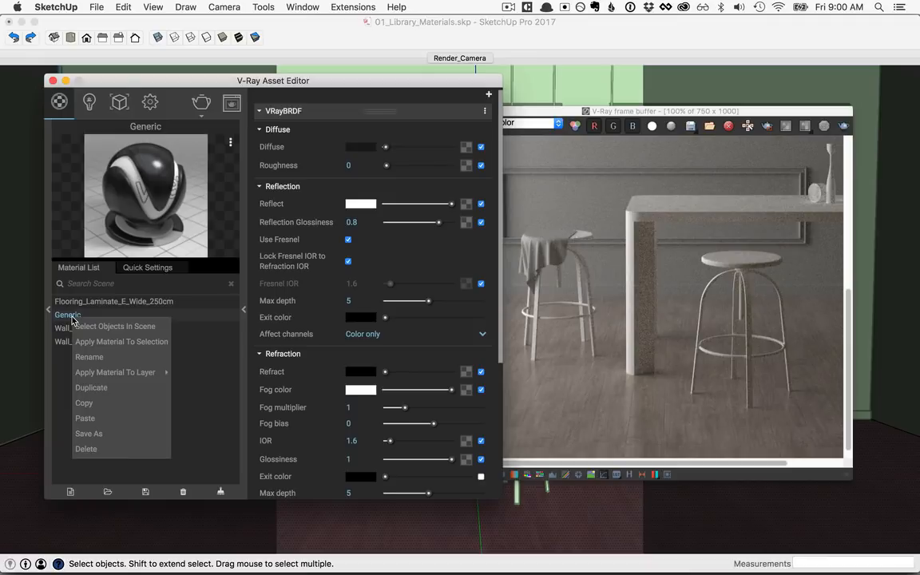
{"action": "left_click", "coordinate": [94, 389]}
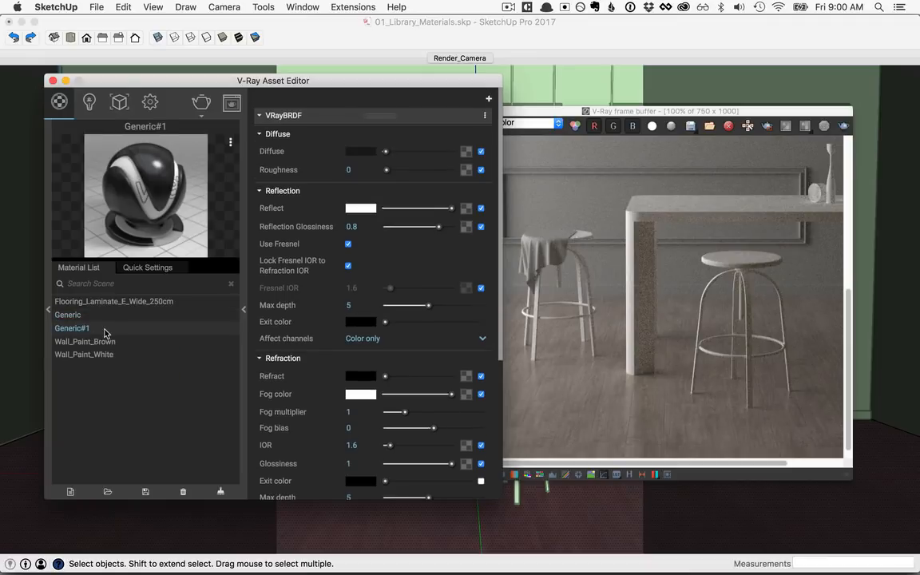
{"action": "left_click", "coordinate": [361, 152]}
{"action": "left_click", "coordinate": [306, 244]}
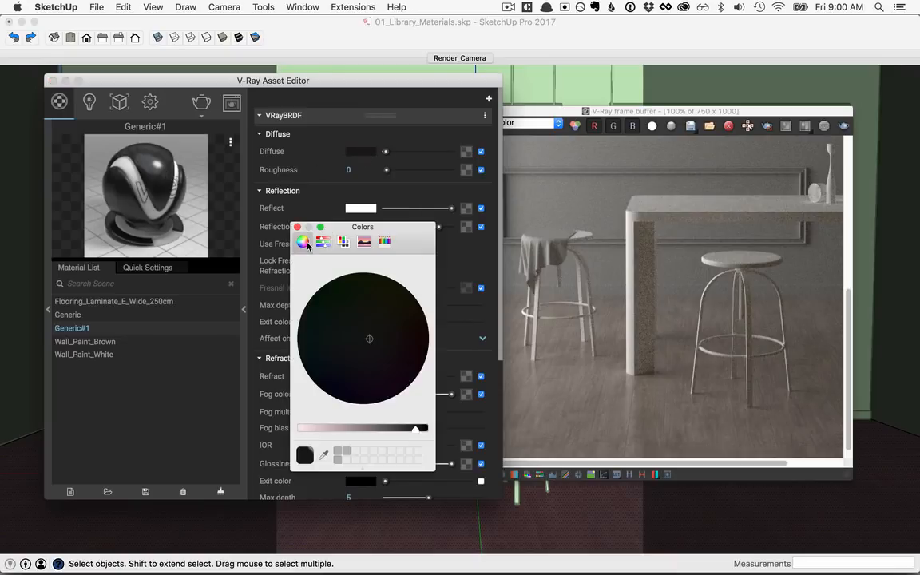
{"action": "left_click_drag", "start_coordinate": [417, 435], "coordinate": [302, 431]}
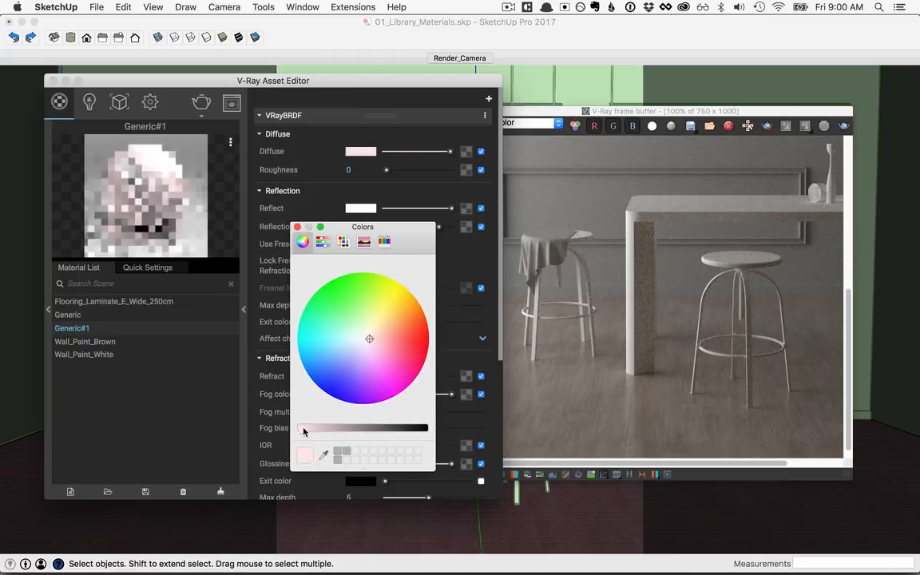
{"action": "left_click", "coordinate": [378, 312]}
{"action": "left_click", "coordinate": [266, 202]}
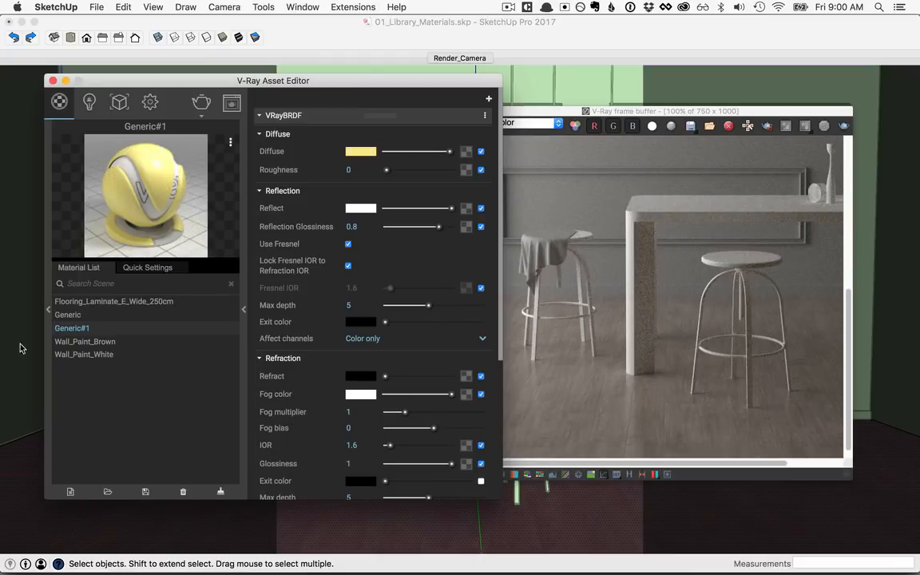
- Rename the yellow Generic#1 material as Yellow_Glossy_Paint
{"action": "right_click", "coordinate": [75, 333]}
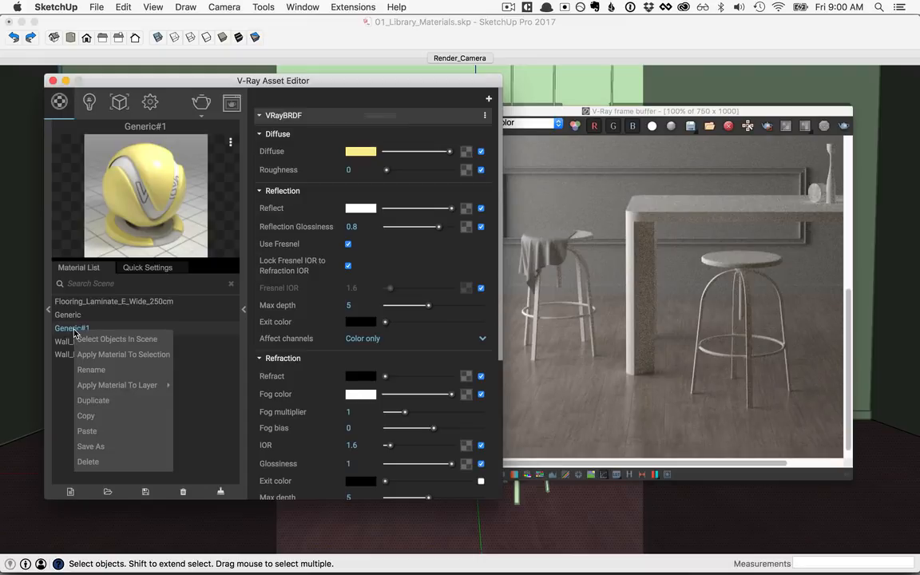
{"action": "left_click", "coordinate": [91, 370]}
{"action": "type", "text": "Yellow_Glos"}
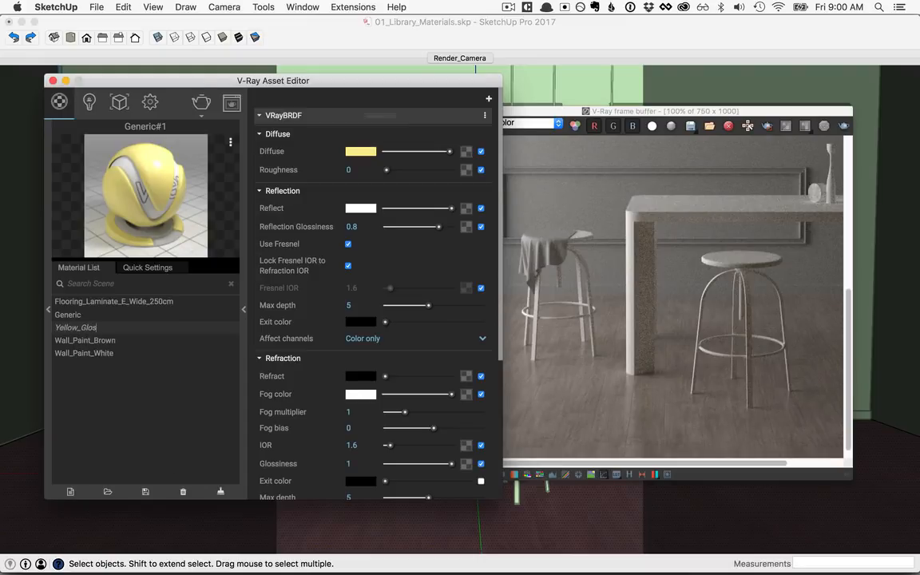
{"action": "type", "text": "sy_Pa"}
{"action": "type", "text": "int"}
{"action": "key", "text": "Return"}
- Rename the black Generic material as Black_Glossy_Paint
{"action": "right_click", "coordinate": [64, 315]}
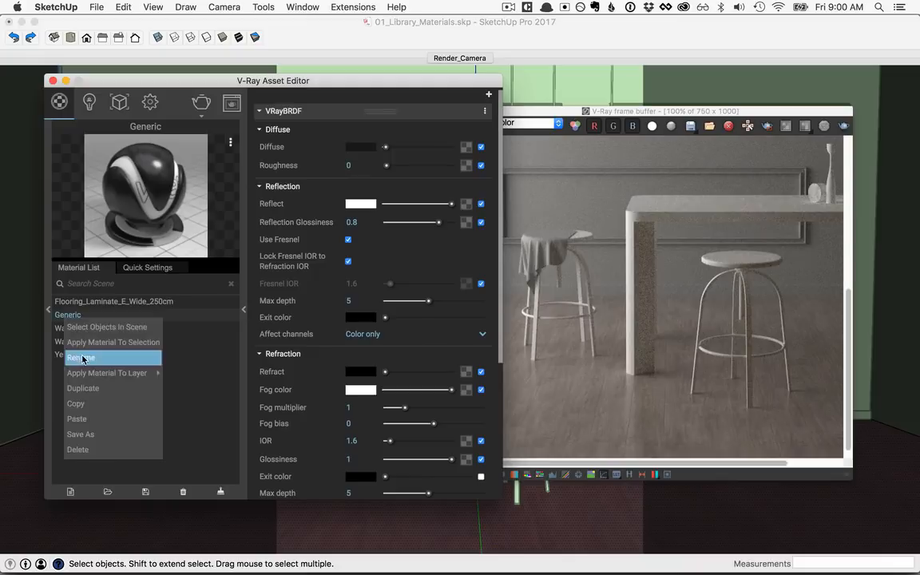
{"action": "left_click", "coordinate": [80, 351]}
{"action": "type", "text": "Black_Glo"}
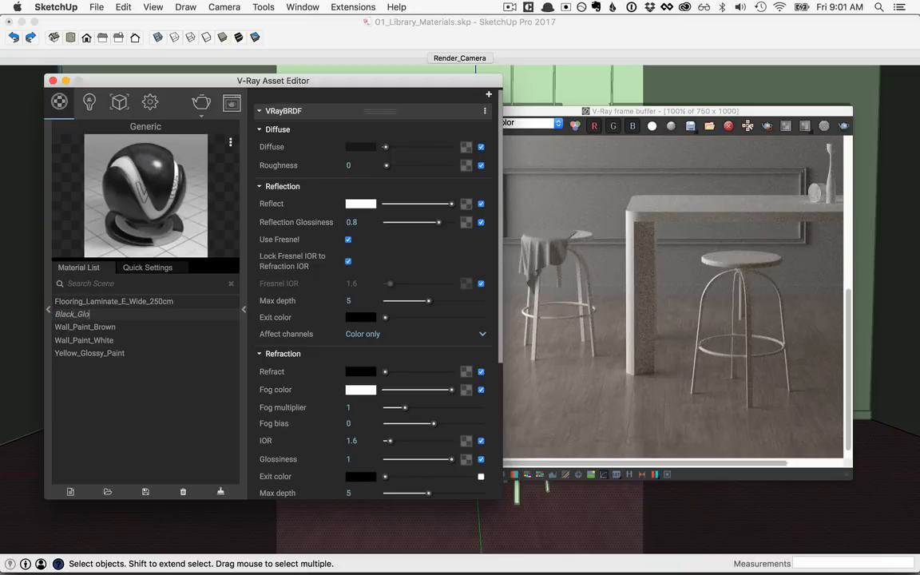
{"action": "type", "text": "ssy_Paint"}
{"action": "key", "text": "Return"}
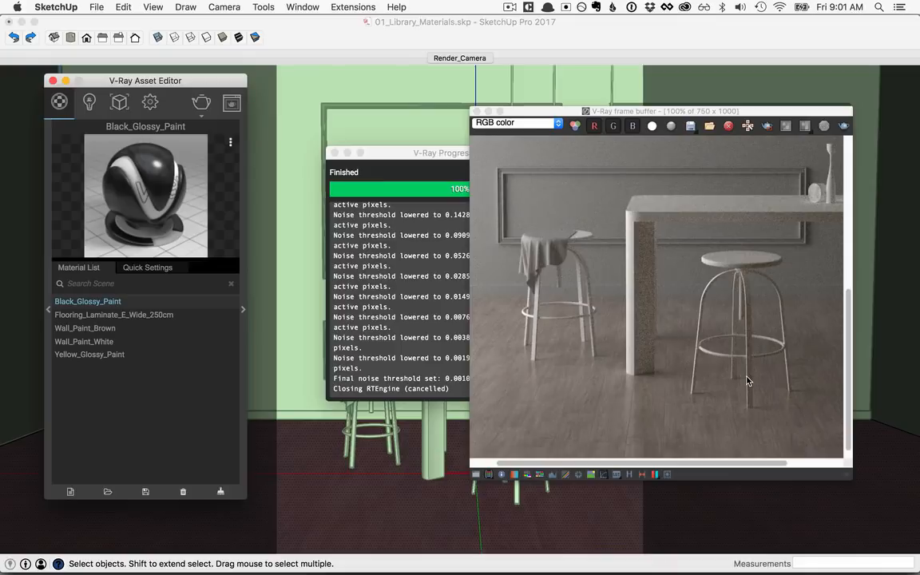
- Define a render region around both stools in the V-Ray frame buffer and start an interactive render
{"action": "left_click", "coordinate": [766, 126]}
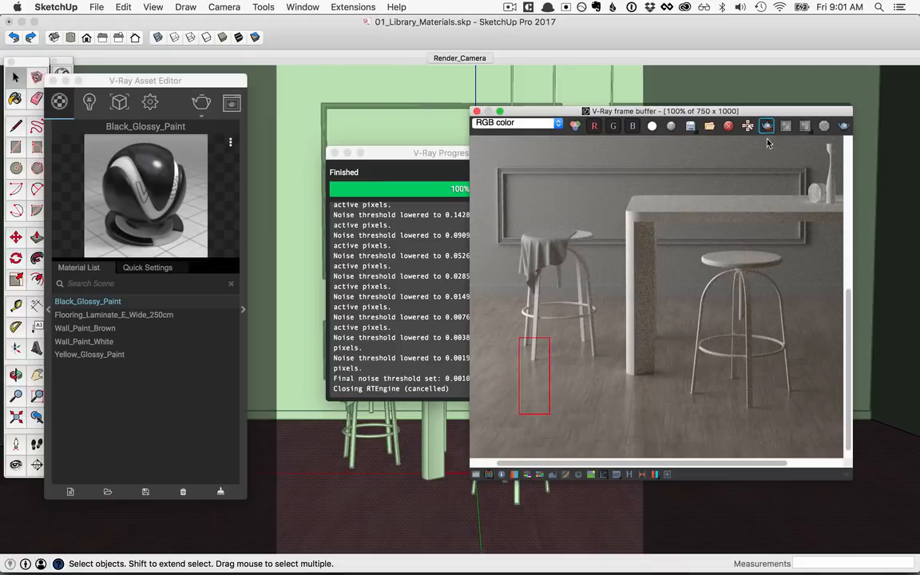
{"action": "left_click_drag", "start_coordinate": [509, 225], "coordinate": [812, 417]}
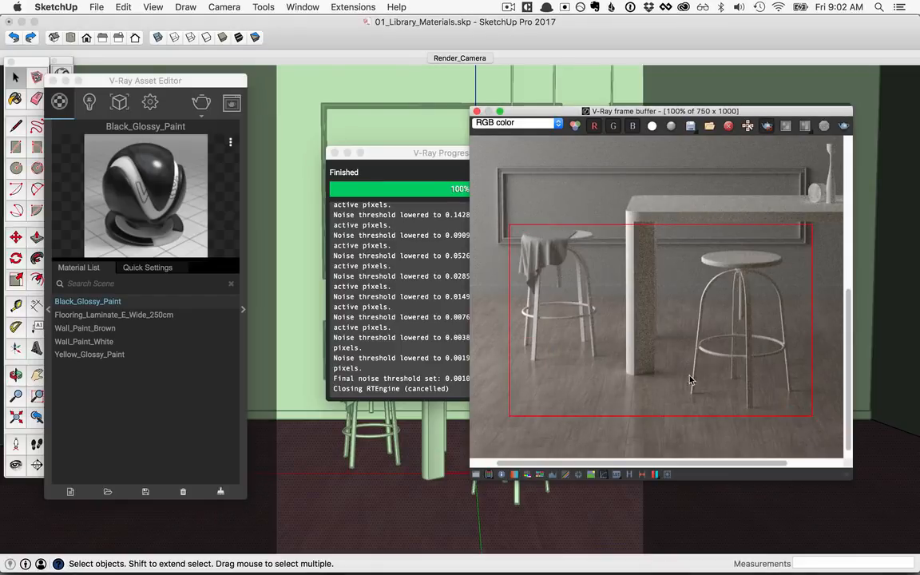
{"action": "left_click_drag", "start_coordinate": [204, 83], "coordinate": [249, 83]}
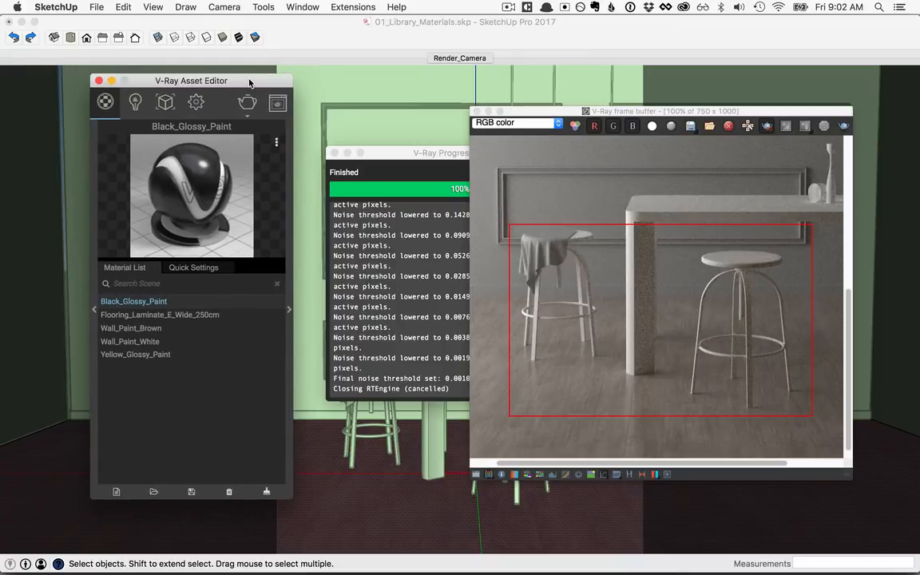
{"action": "left_click", "coordinate": [284, 33]}
{"action": "left_click", "coordinate": [62, 115]}
- Close the open group, open the draped stool component for editing and apply Black_Glossy_Paint to its leg frame
{"action": "left_click", "coordinate": [395, 34]}
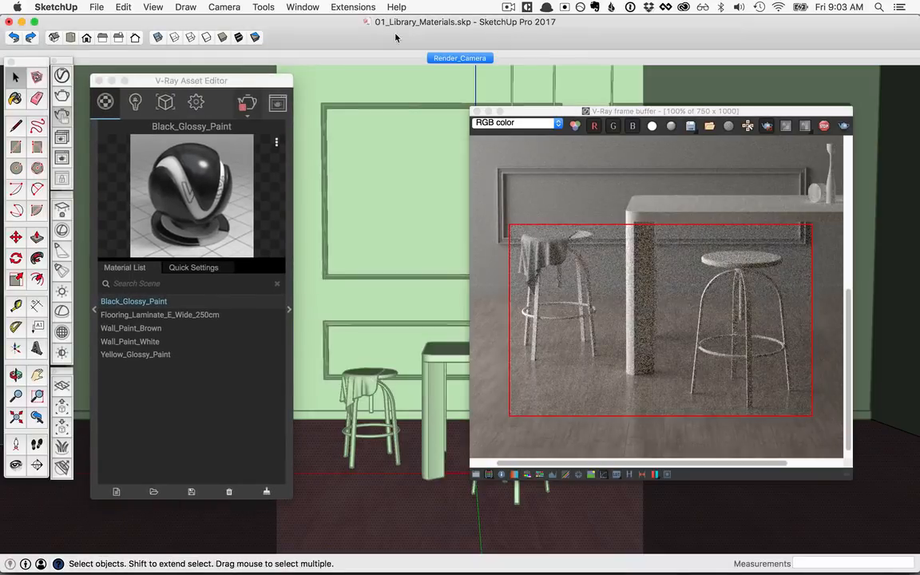
{"action": "right_click", "coordinate": [369, 309]}
{"action": "left_click", "coordinate": [400, 312]}
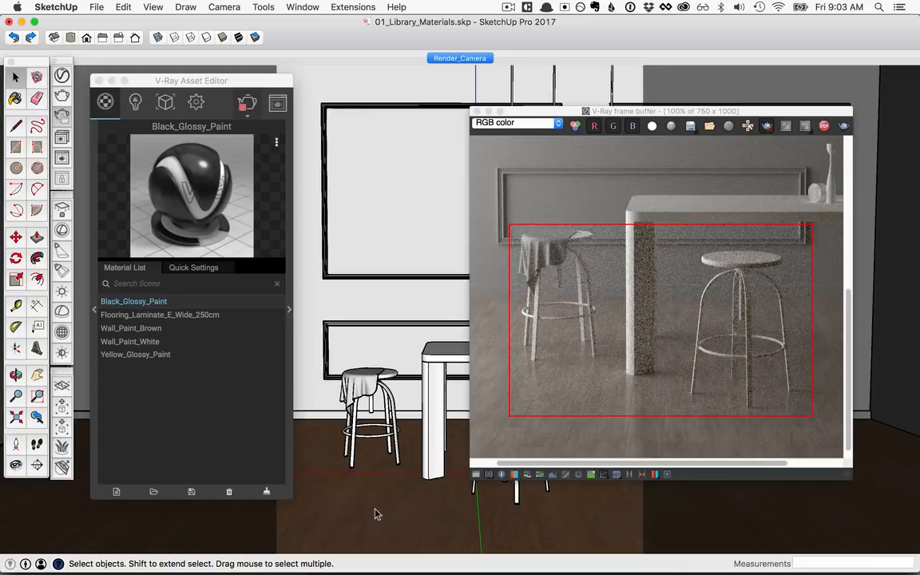
{"action": "right_click", "coordinate": [356, 403]}
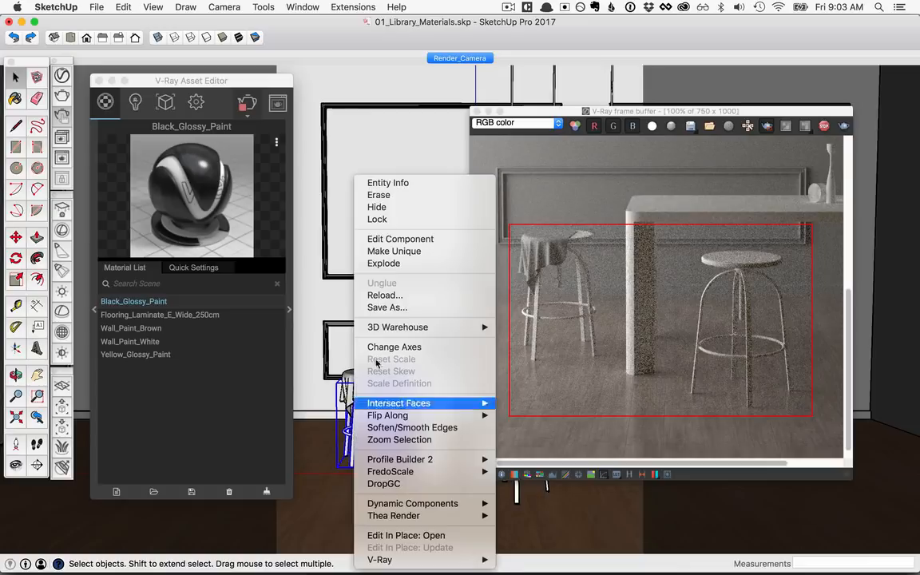
{"action": "left_click", "coordinate": [400, 239]}
{"action": "right_click", "coordinate": [154, 302]}
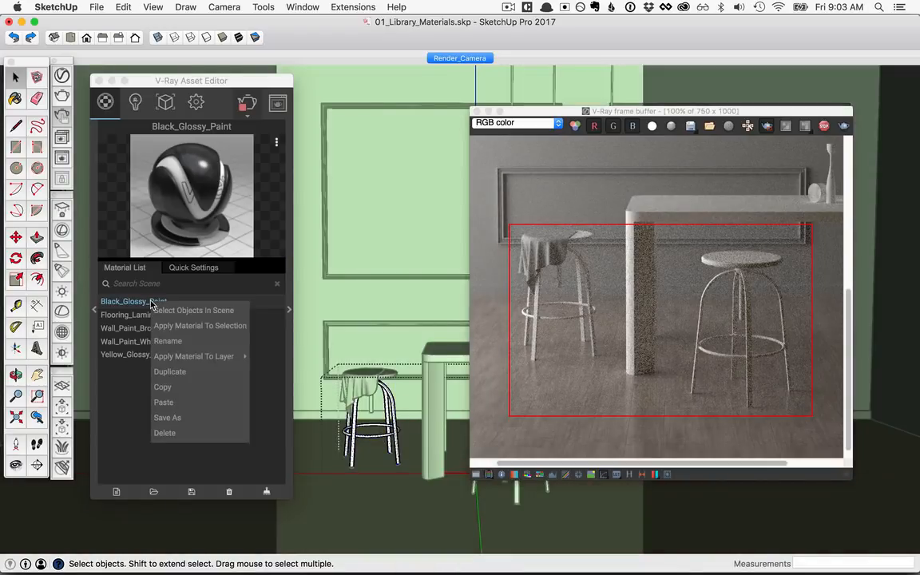
{"action": "left_click", "coordinate": [184, 322]}
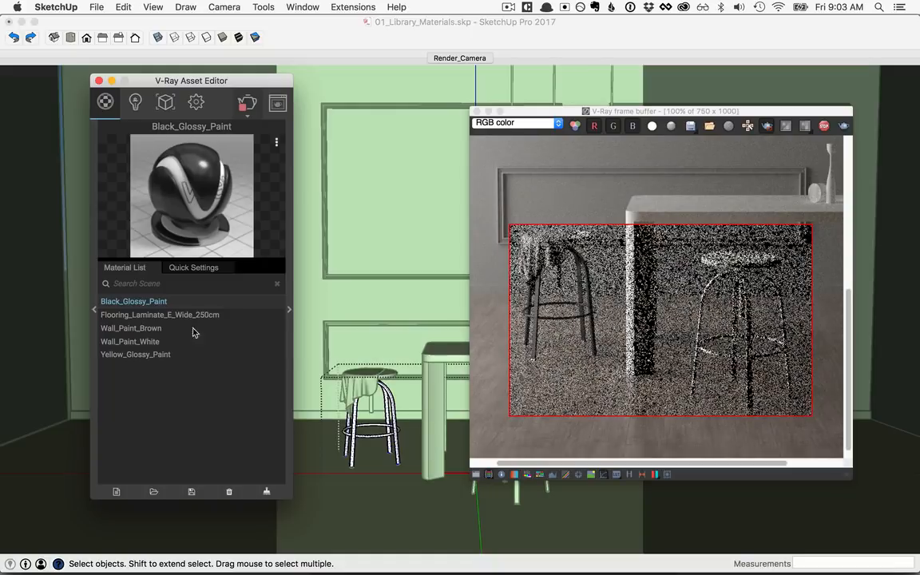
- Apply Black_Glossy_Paint to the draped stool's feet and to the central stem under its seat
{"action": "left_click", "coordinate": [349, 471]}
{"action": "left_click", "coordinate": [350, 459]}
{"action": "right_click", "coordinate": [152, 302]}
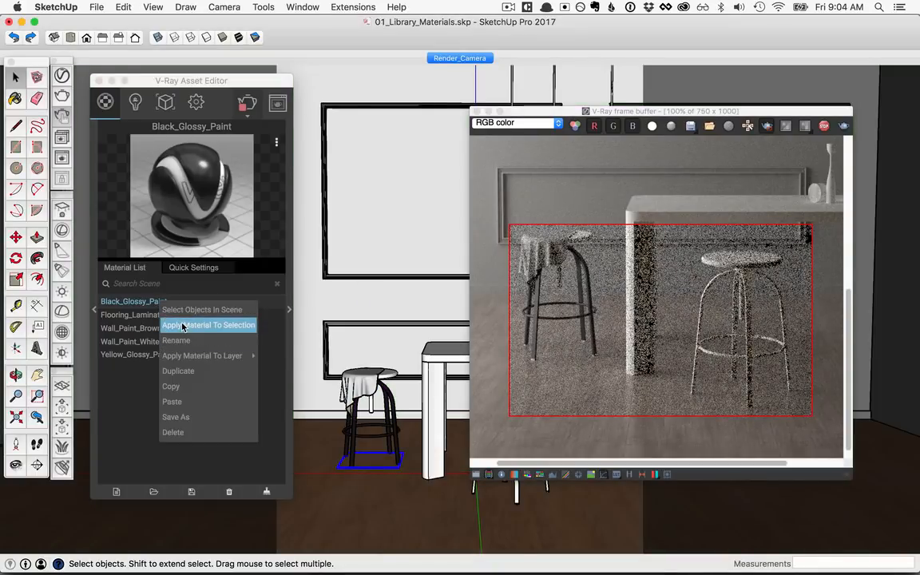
{"action": "left_click", "coordinate": [184, 322]}
{"action": "right_click", "coordinate": [152, 302]}
{"action": "left_click", "coordinate": [185, 323]}
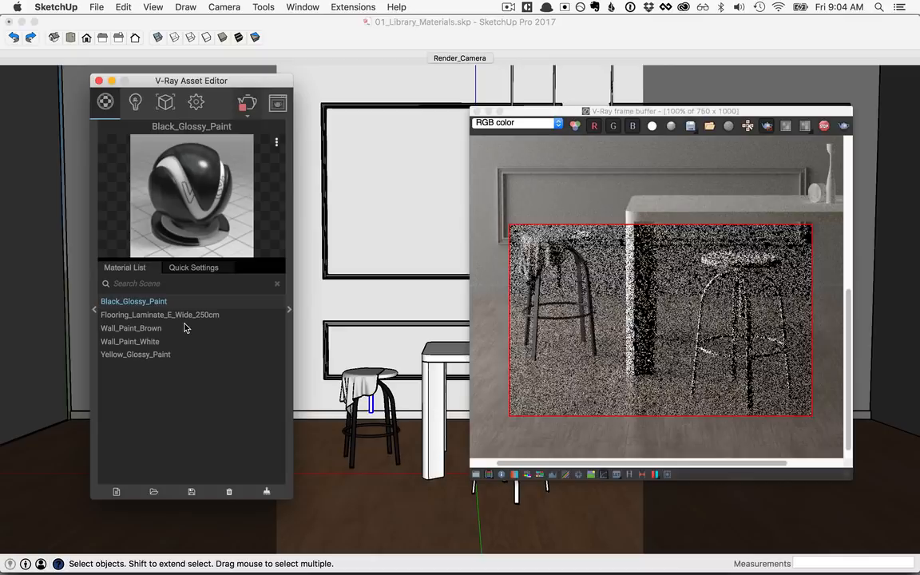
- Move the frame buffer clear of the second stool and apply Black_Glossy_Paint to that stool's central stem and feet
{"action": "left_click_drag", "start_coordinate": [559, 111], "coordinate": [625, 22]}
{"action": "left_click", "coordinate": [510, 431]}
{"action": "right_click", "coordinate": [140, 304]}
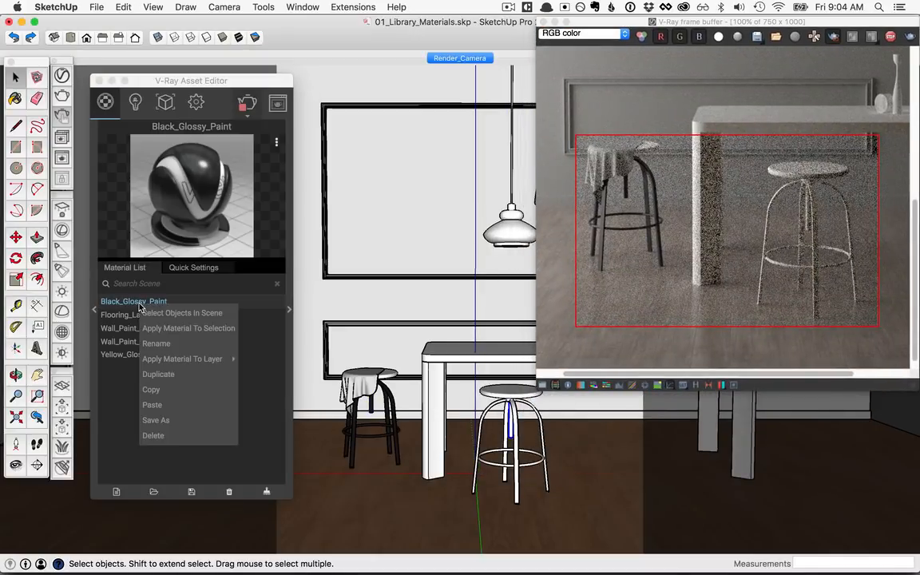
{"action": "left_click", "coordinate": [193, 329]}
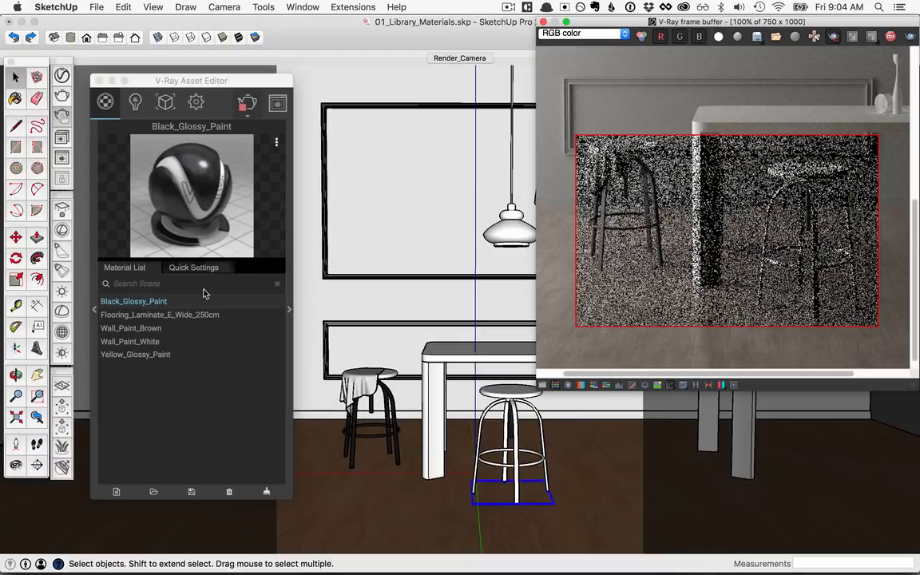
{"action": "right_click", "coordinate": [162, 304]}
{"action": "left_click", "coordinate": [176, 327]}
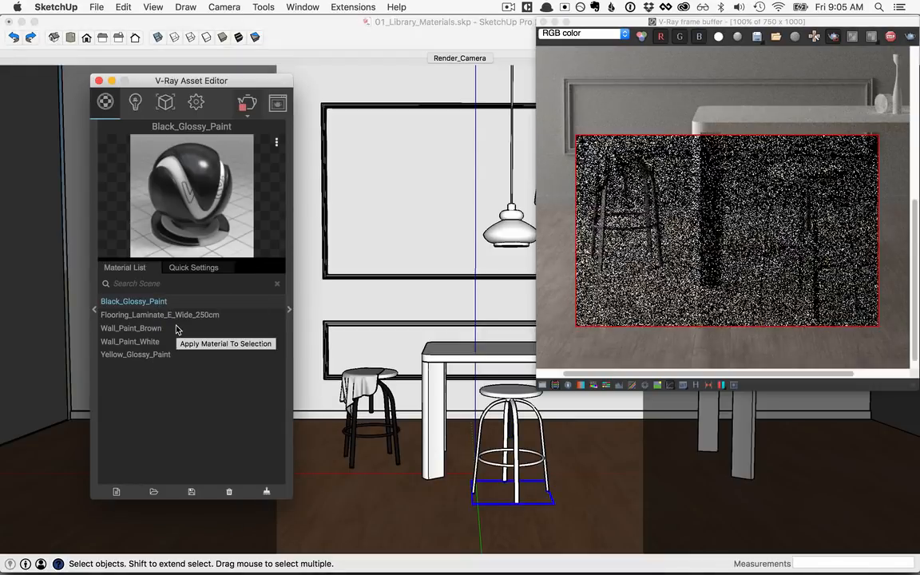
- Apply Yellow_Glossy_Paint to the second stool's leg frame and Black_Glossy_Paint to its seat
{"action": "left_click", "coordinate": [517, 467]}
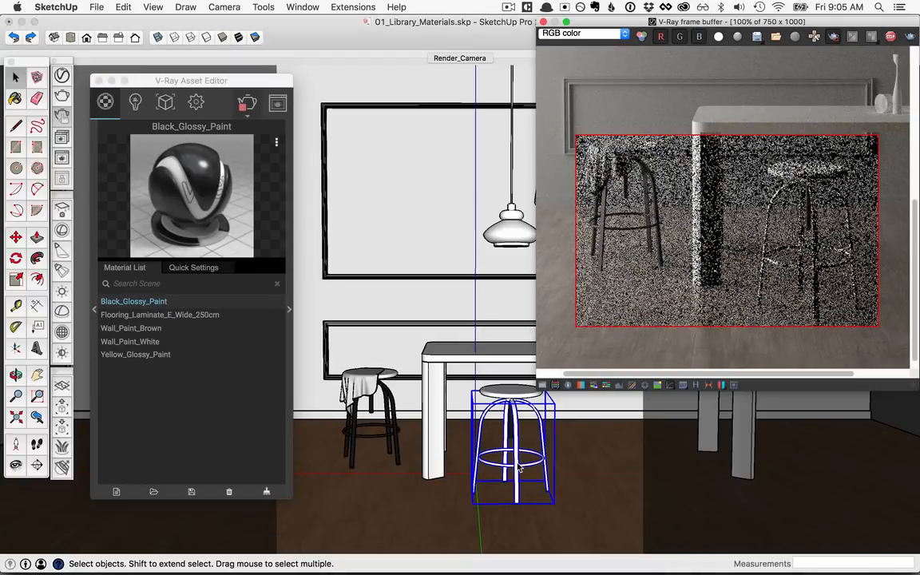
{"action": "right_click", "coordinate": [144, 354]}
{"action": "left_click", "coordinate": [167, 381]}
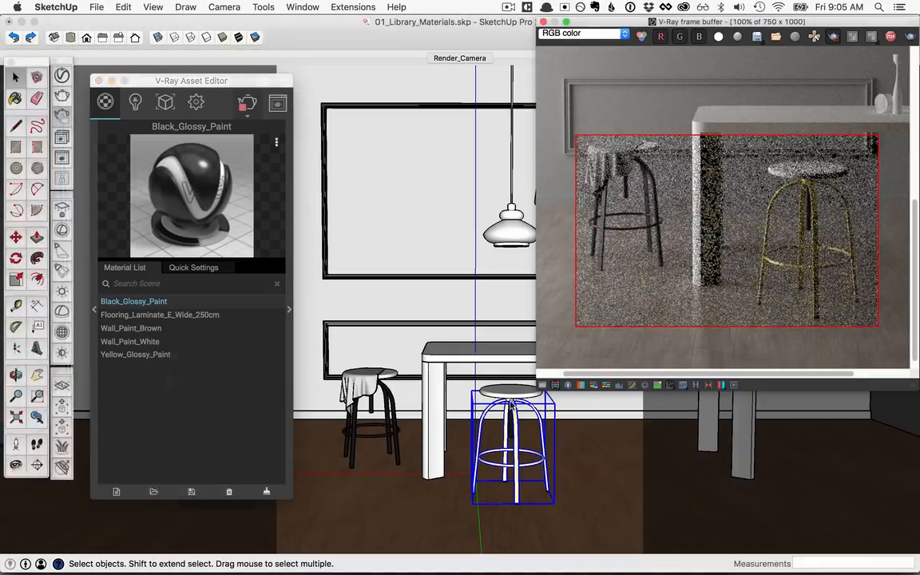
{"action": "right_click", "coordinate": [151, 308]}
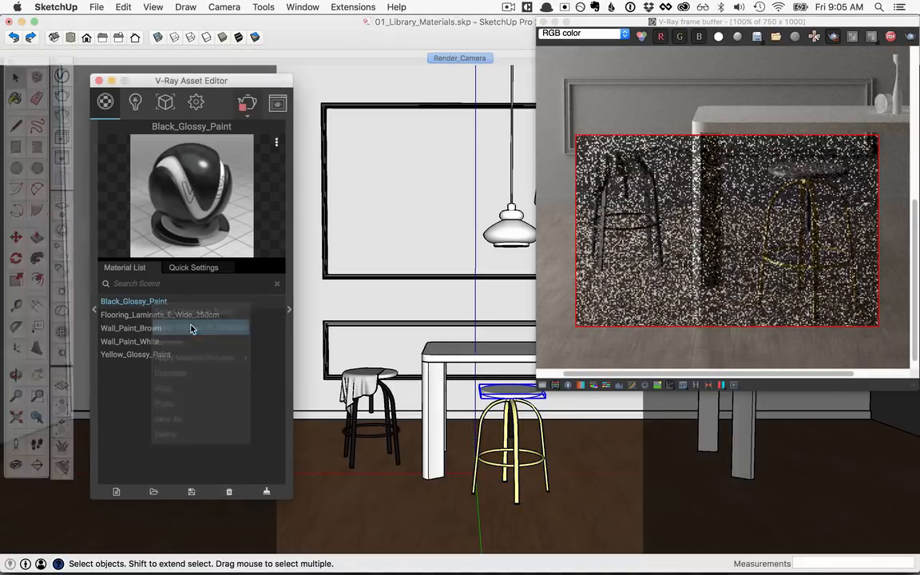
{"action": "left_click", "coordinate": [190, 328]}
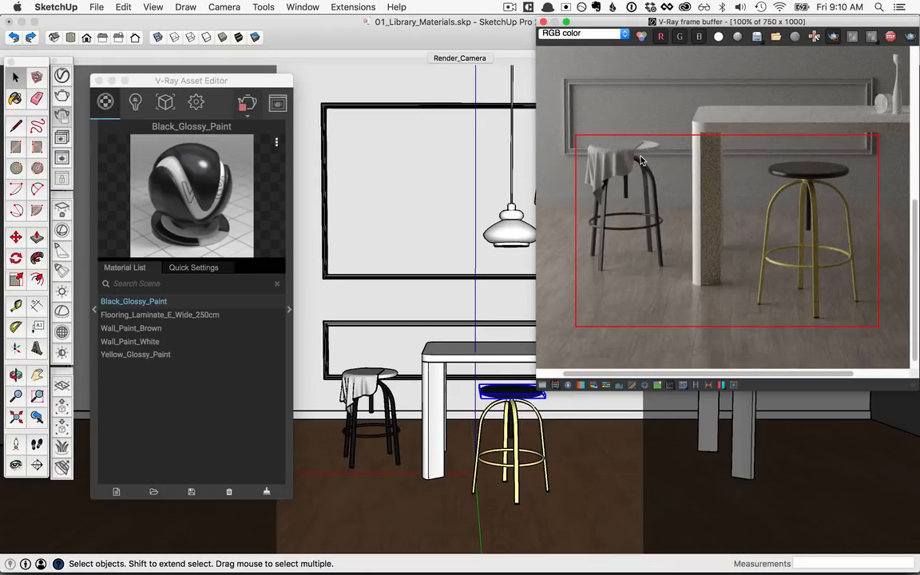
- Stop the interactive render, turn off region rendering and view the whole image at 50%
{"action": "left_click", "coordinate": [891, 37]}
{"action": "left_click", "coordinate": [835, 40]}
{"action": "scroll", "coordinate": [708, 339], "scroll_direction": "down", "scroll_amount": 1}
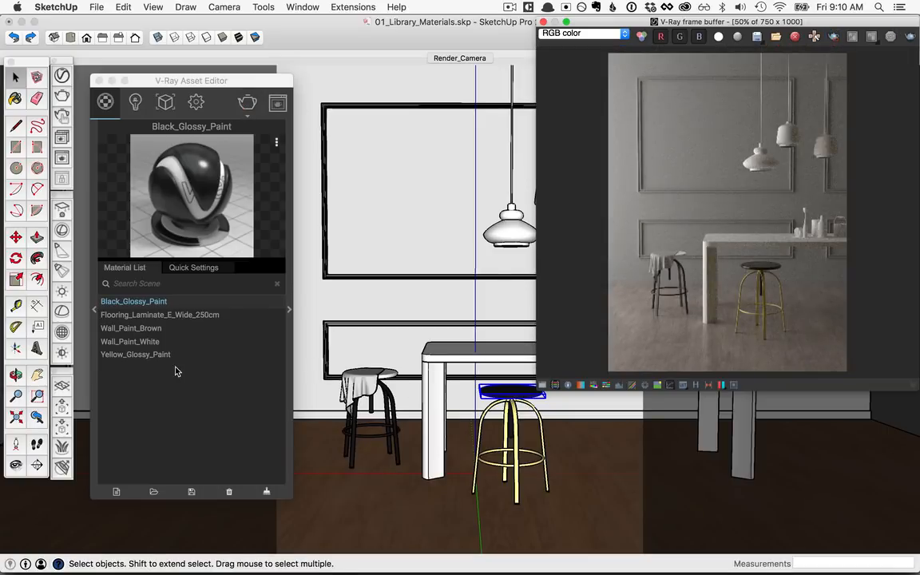
- Create a new Generic material and expand its parameters in the V-Ray Asset Editor
{"action": "left_click", "coordinate": [115, 492]}
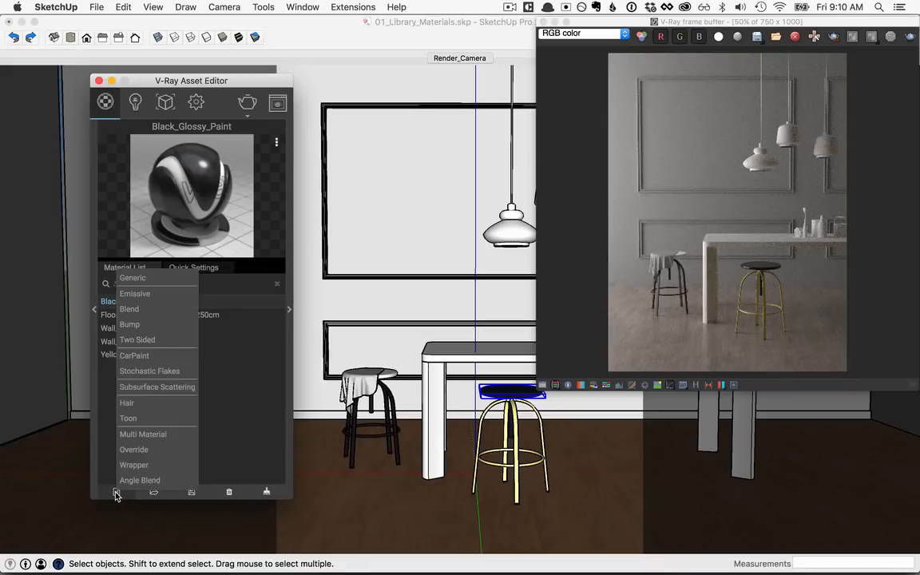
{"action": "left_click", "coordinate": [148, 294]}
{"action": "left_click", "coordinate": [289, 313]}
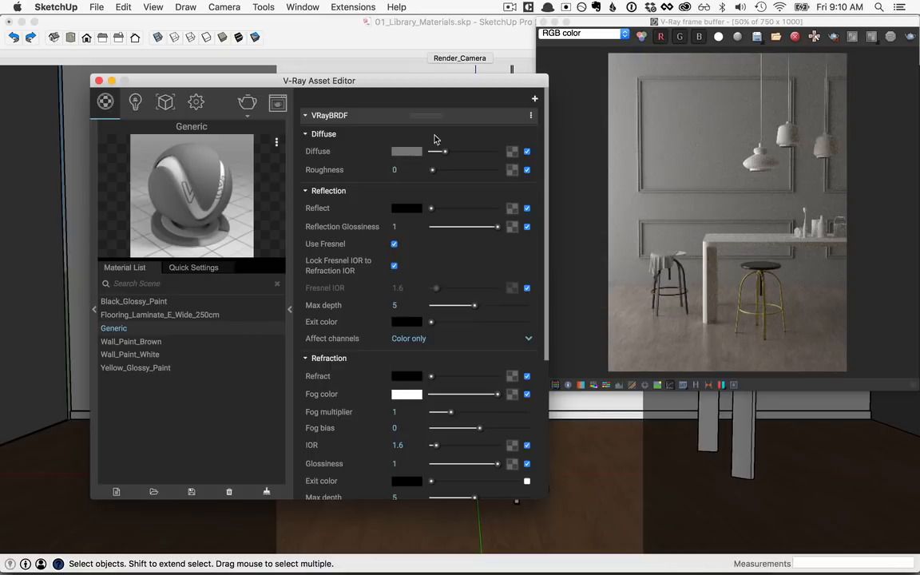
- Load Wood_Diff.jpg from the Assets folder as a Bitmap texture for the Generic material's Diffuse and return to its parameters
{"action": "left_click", "coordinate": [512, 151]}
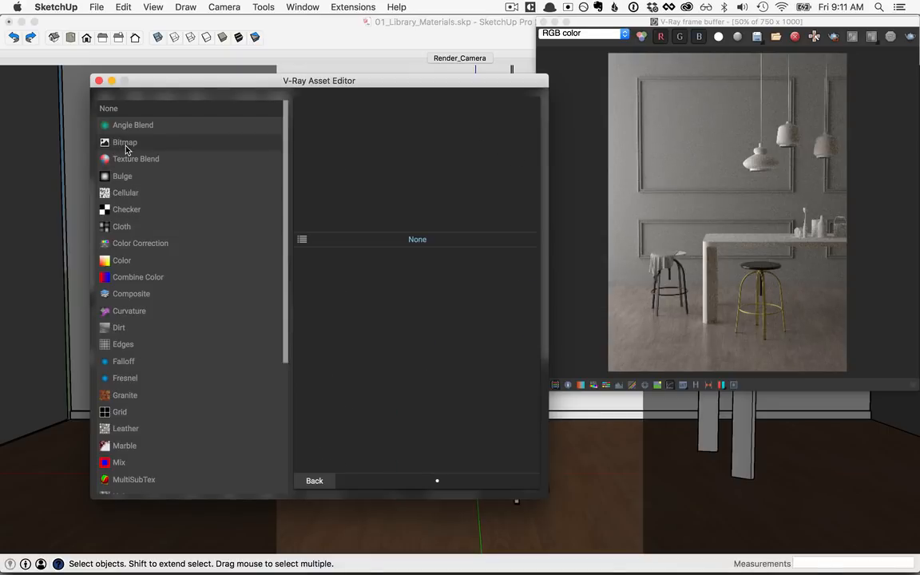
{"action": "left_click", "coordinate": [125, 149]}
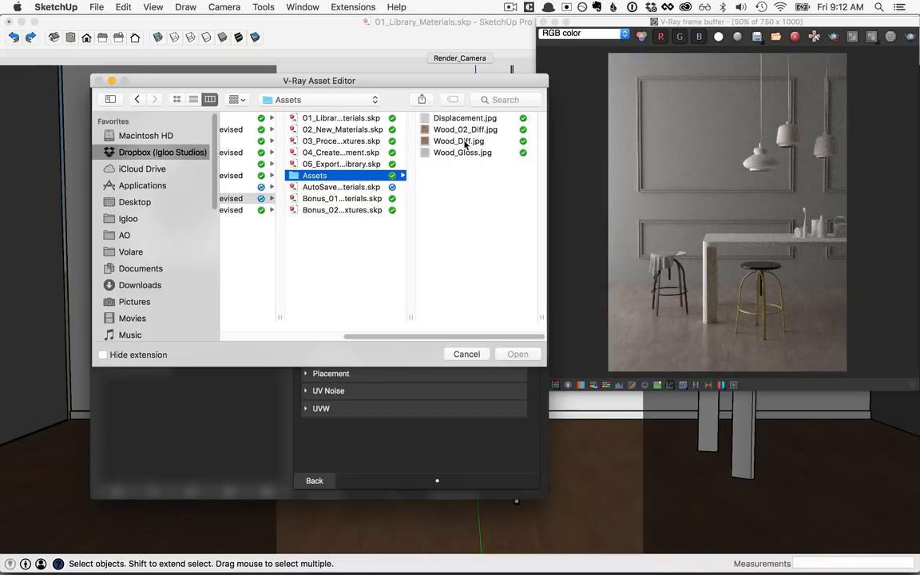
{"action": "left_click", "coordinate": [465, 142]}
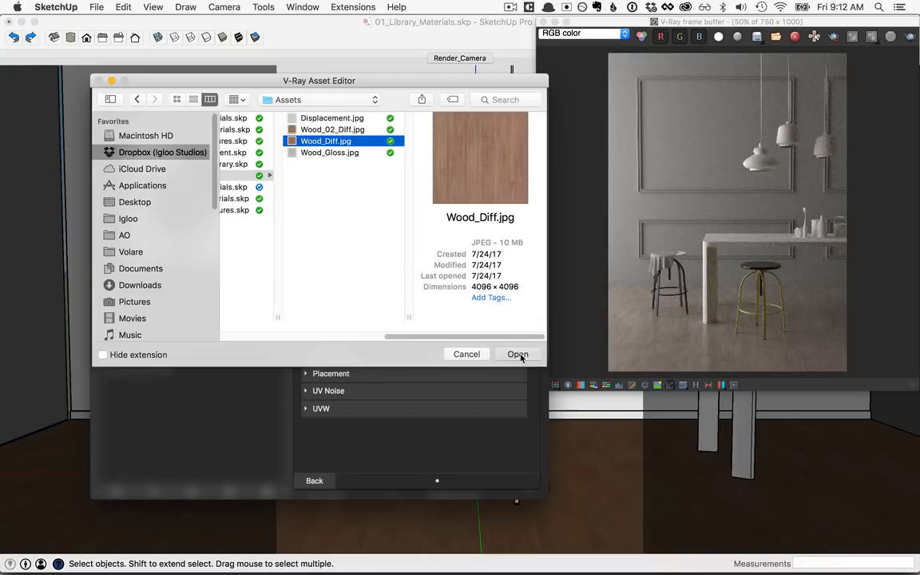
{"action": "left_click", "coordinate": [518, 355]}
{"action": "left_click", "coordinate": [315, 481]}
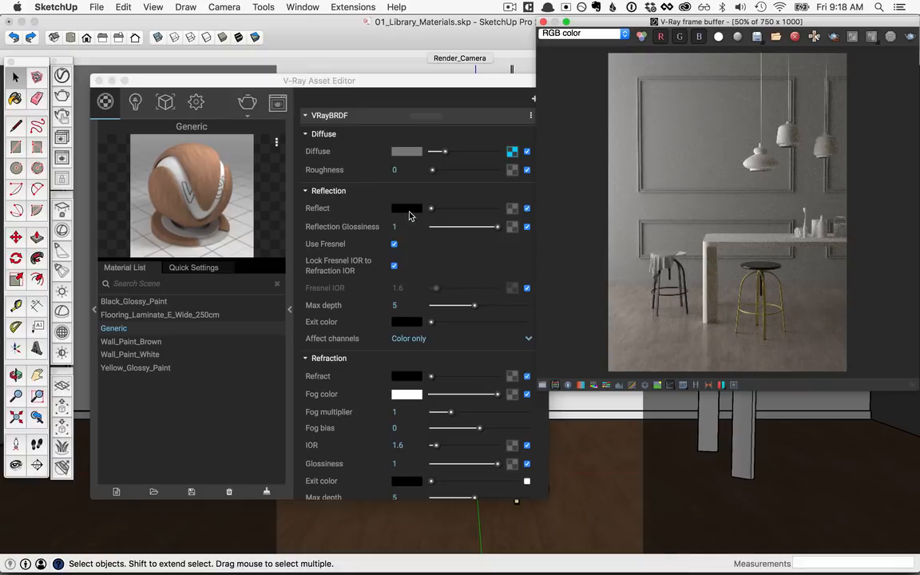
- Raise the Generic material's Reflect color to light grey and load Wood_Gloss.jpg as a Bitmap texture for its Reflection Glossiness
{"action": "left_click_drag", "start_coordinate": [432, 209], "coordinate": [475, 209]}
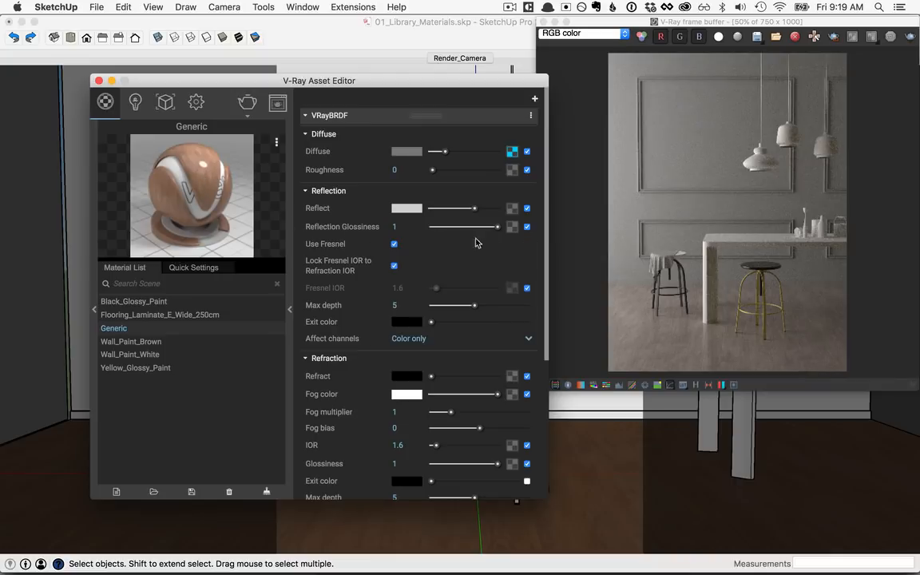
{"action": "left_click", "coordinate": [512, 228]}
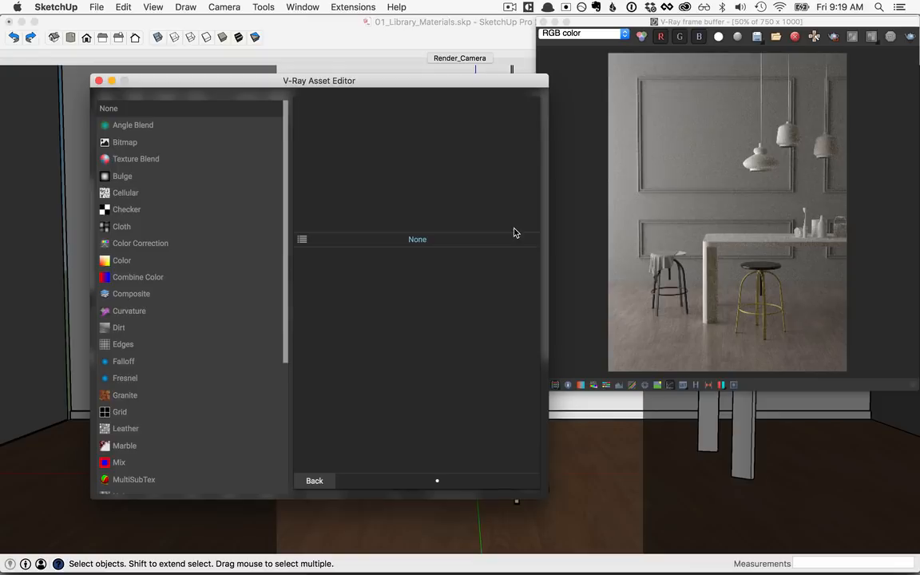
{"action": "left_click", "coordinate": [120, 148]}
{"action": "left_click", "coordinate": [277, 156]}
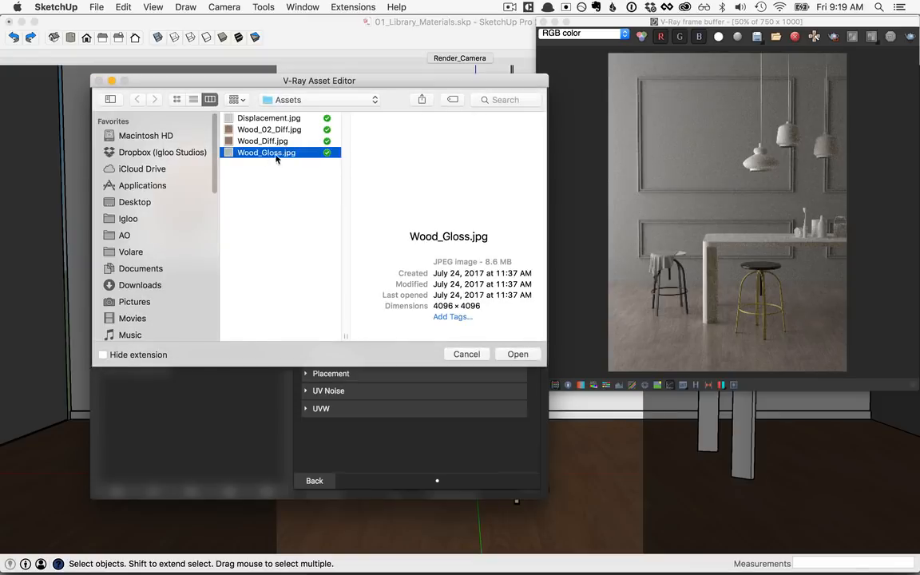
{"action": "left_click", "coordinate": [518, 354]}
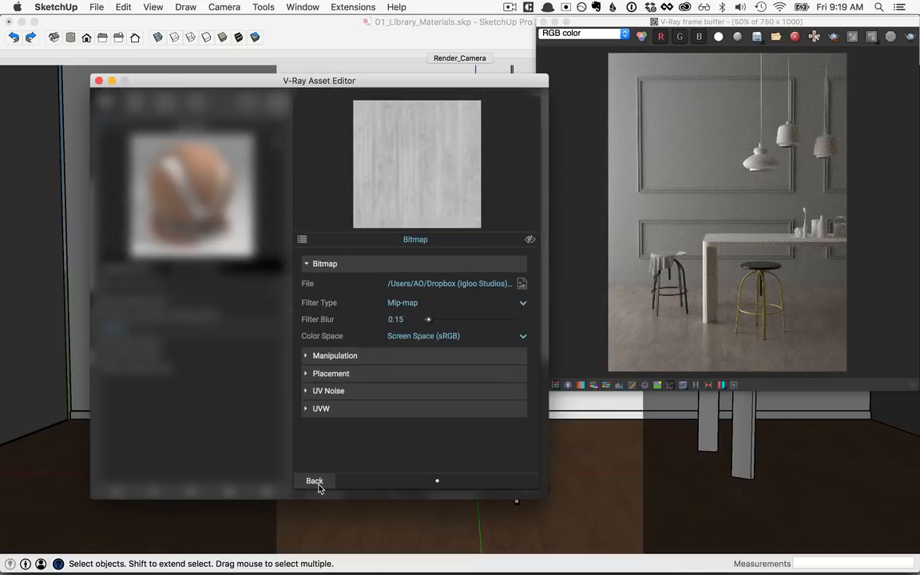
{"action": "left_click", "coordinate": [316, 482]}
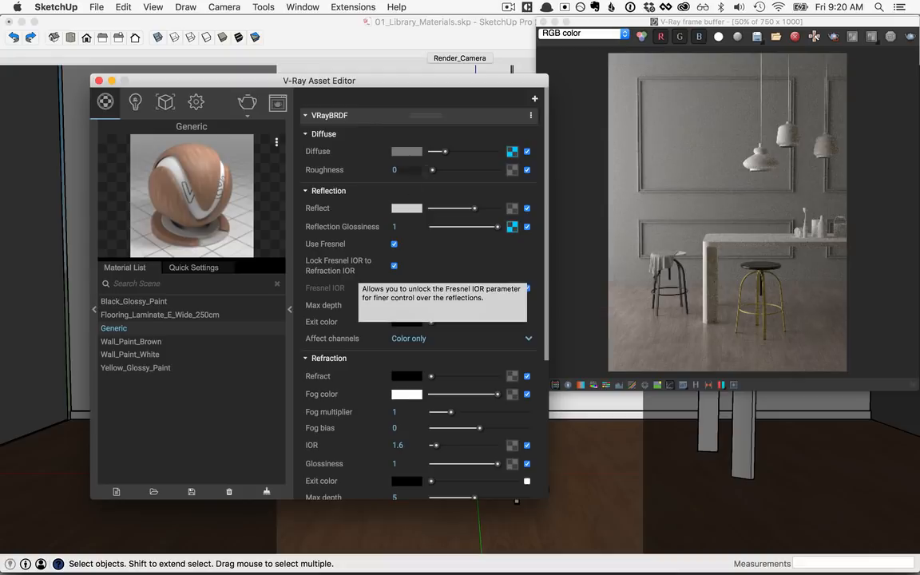
- Add a Reflection layer to the Generic material and set its Reflect glossiness to 0.85
{"action": "left_click", "coordinate": [534, 100]}
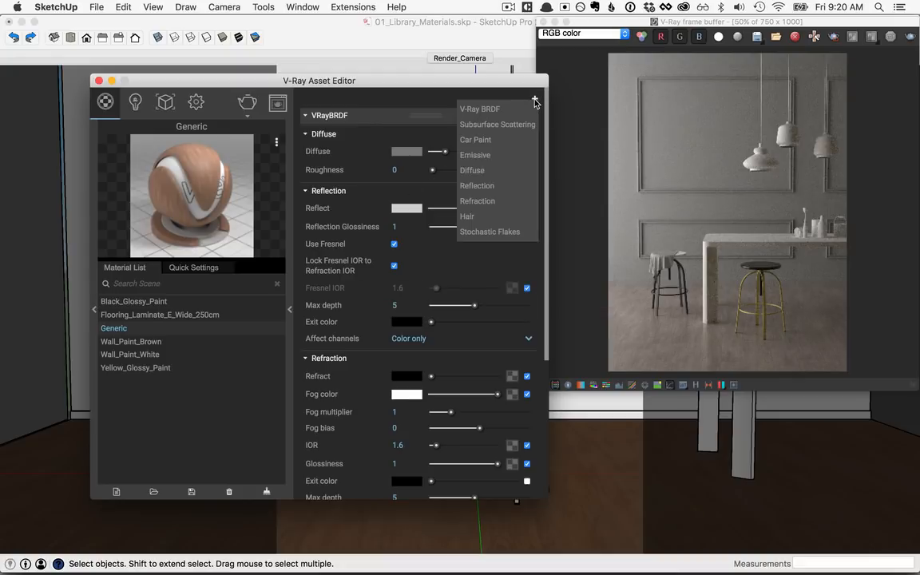
{"action": "left_click", "coordinate": [484, 187]}
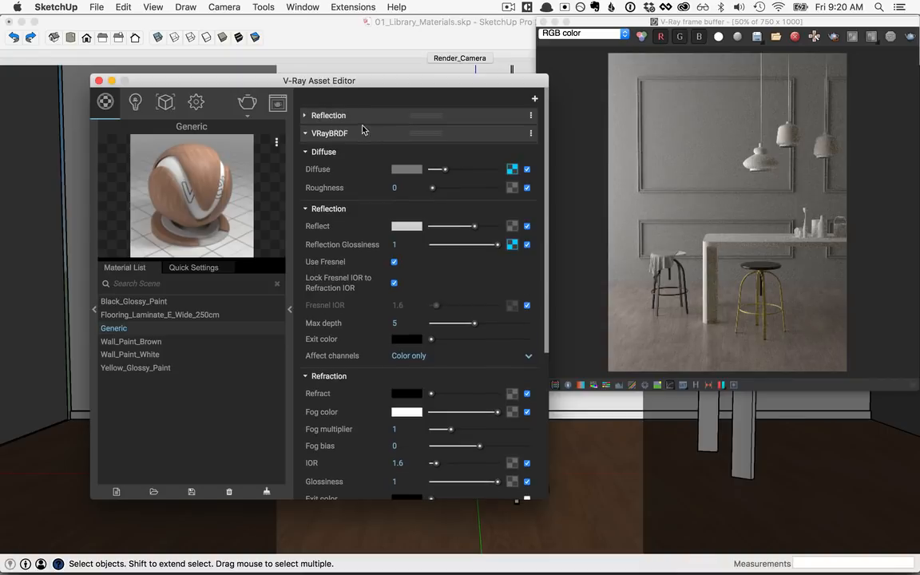
{"action": "left_click", "coordinate": [304, 117]}
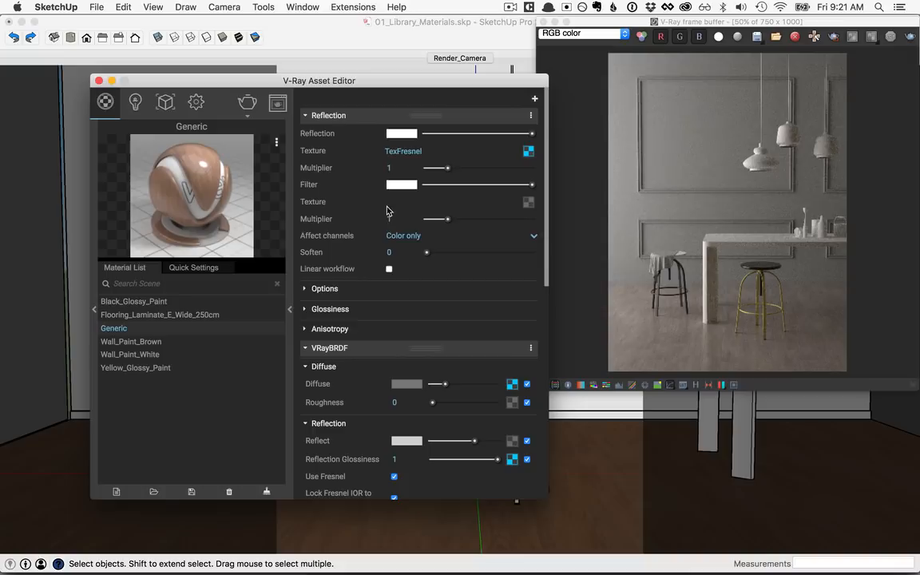
{"action": "left_click", "coordinate": [304, 310]}
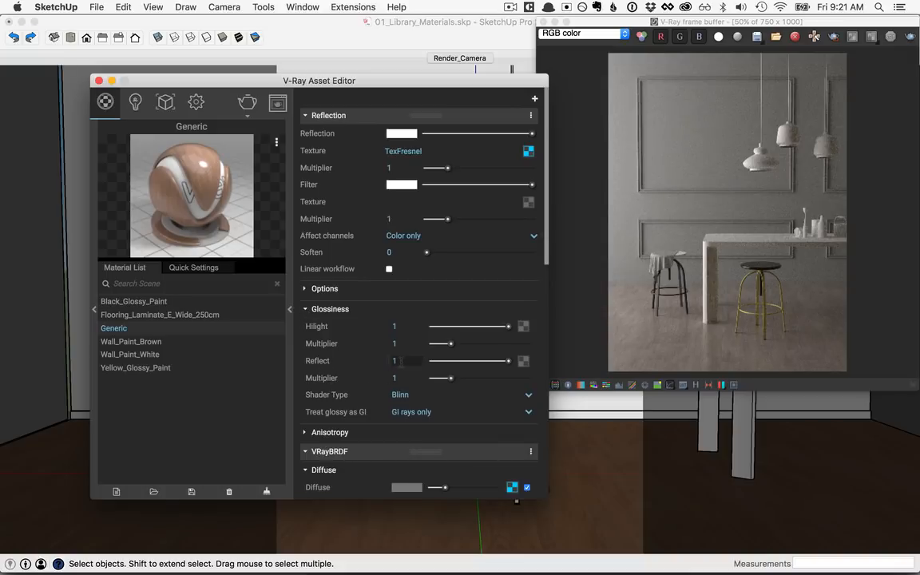
{"action": "left_click", "coordinate": [396, 360]}
{"action": "key", "text": "BackSpace"}
{"action": "key", "text": "Return"}
- Rename the Generic material as Wood and collapse its parameters in the V-Ray Asset Editor
{"action": "right_click", "coordinate": [112, 334]}
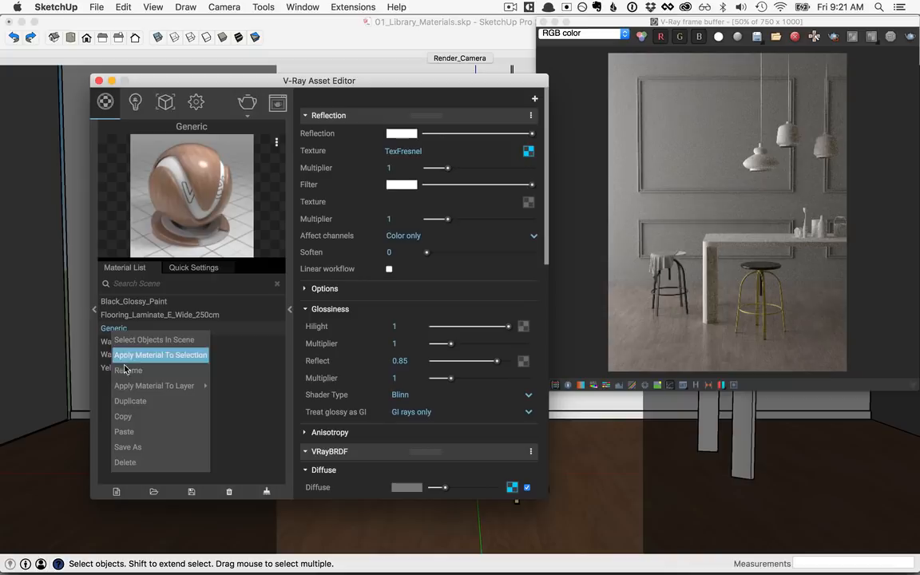
{"action": "left_click", "coordinate": [126, 354]}
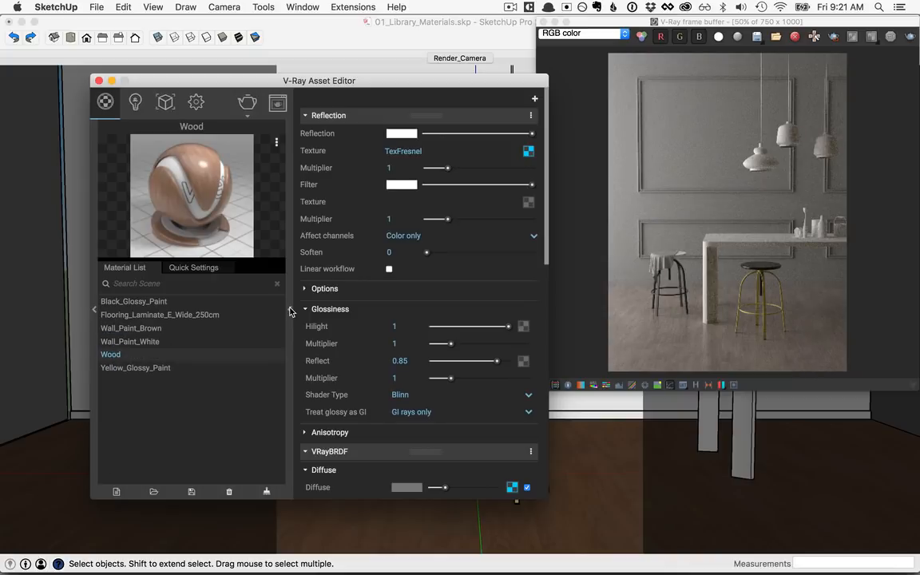
{"action": "left_click", "coordinate": [290, 313]}
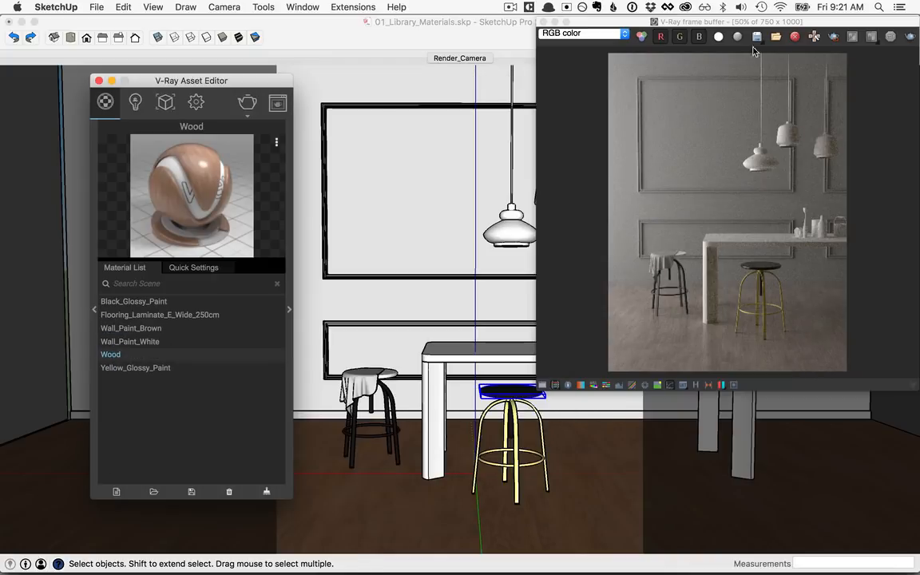
- Define a render region around the table and yellow-legged stool in the frame buffer and start the interactive render
{"action": "mouse_move", "coordinate": [770, 23]}
{"action": "left_mouse_down"}
{"action": "mouse_move", "coordinate": [620, 87]}
{"action": "mouse_move", "coordinate": [532, 86]}
{"action": "mouse_move", "coordinate": [545, 83]}
{"action": "left_mouse_up"}
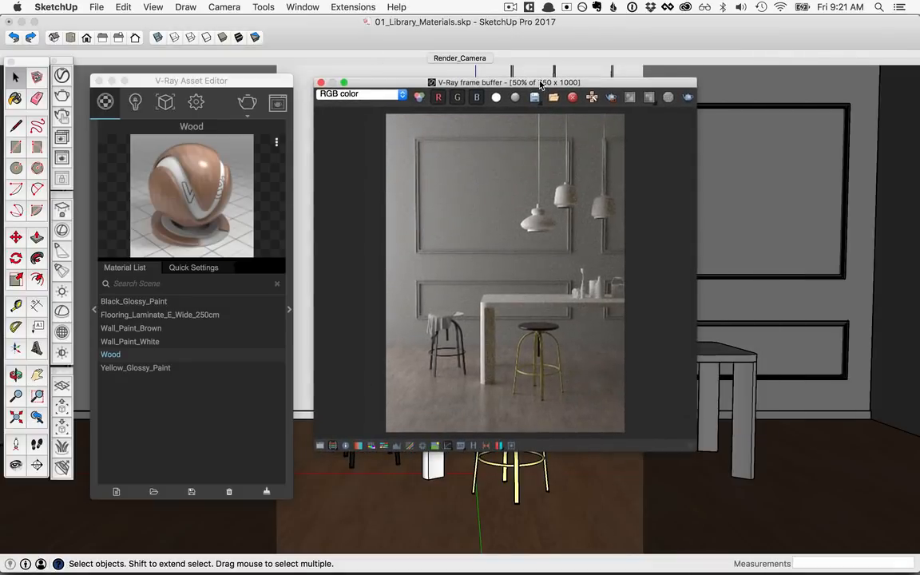
{"action": "left_click", "coordinate": [610, 97]}
{"action": "mouse_move", "coordinate": [474, 293]}
{"action": "left_mouse_down"}
{"action": "mouse_move", "coordinate": [632, 401]}
{"action": "mouse_move", "coordinate": [628, 392]}
{"action": "left_mouse_up"}
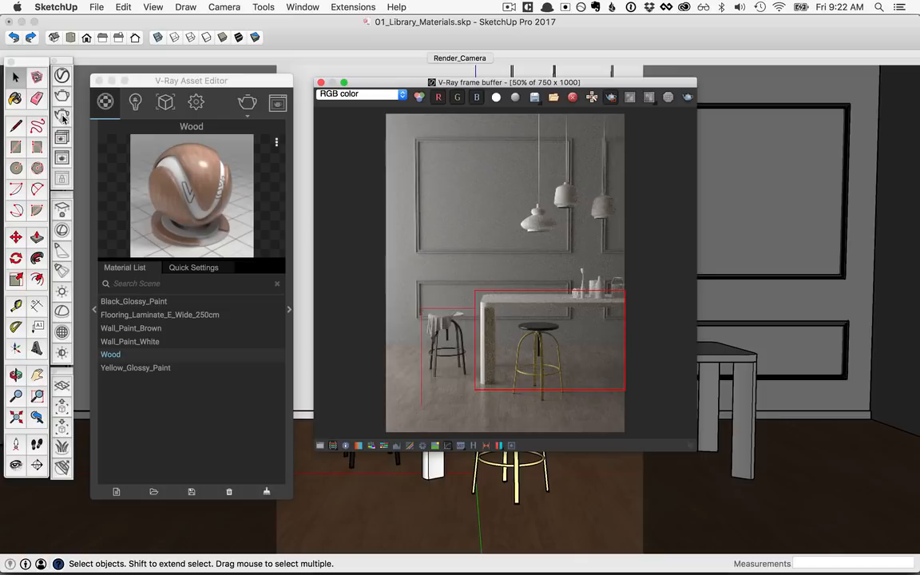
{"action": "left_click", "coordinate": [62, 116]}
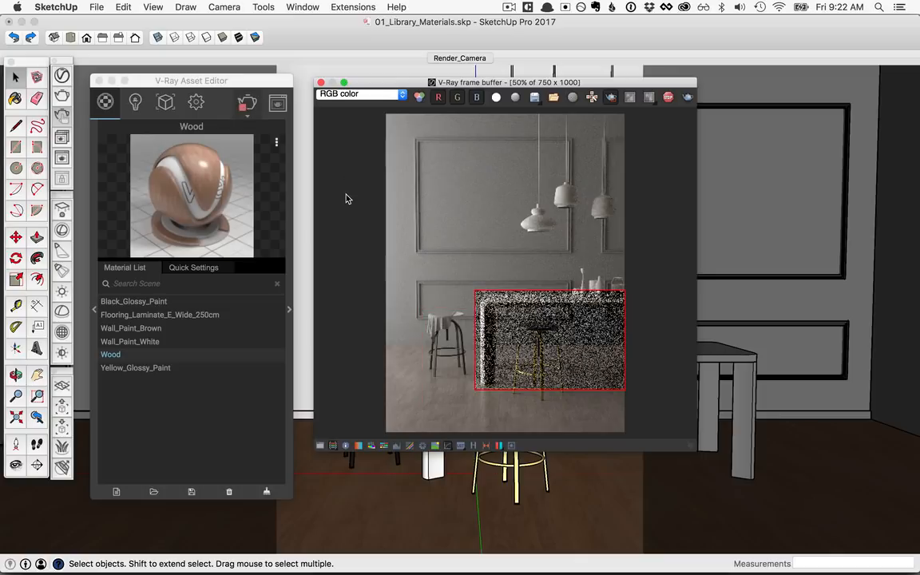
- Apply the Wood material to the table
{"action": "left_click", "coordinate": [746, 380]}
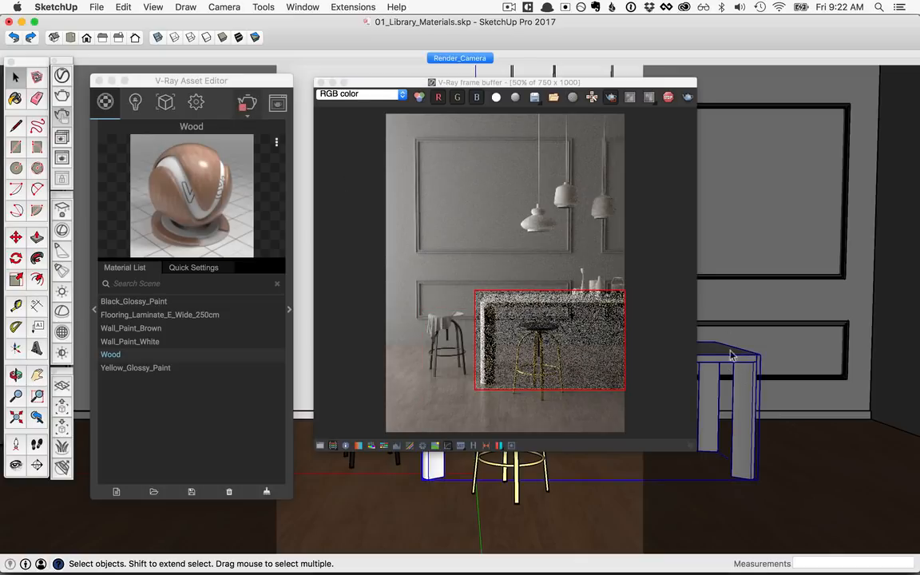
{"action": "right_click", "coordinate": [139, 355]}
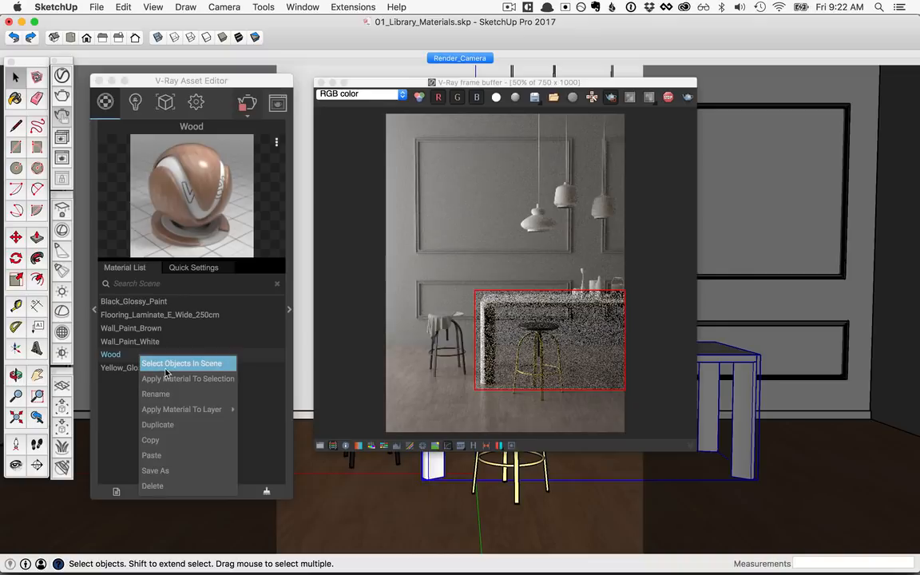
{"action": "left_click", "coordinate": [171, 381]}
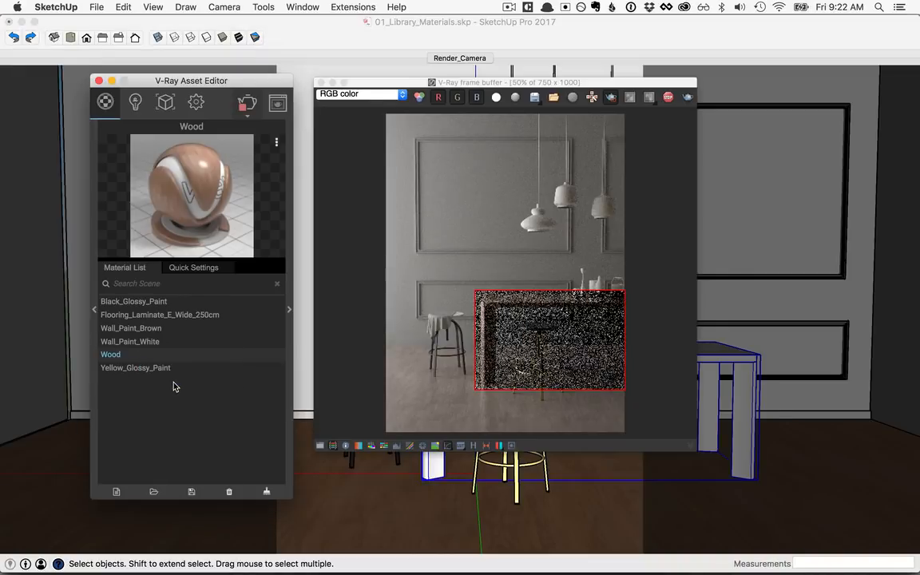
- Limit the render region to the cloth-draped stool's seat and apply the Wood material to that seat
{"action": "scroll", "coordinate": [497, 370], "scroll_direction": "up", "scroll_amount": 2}
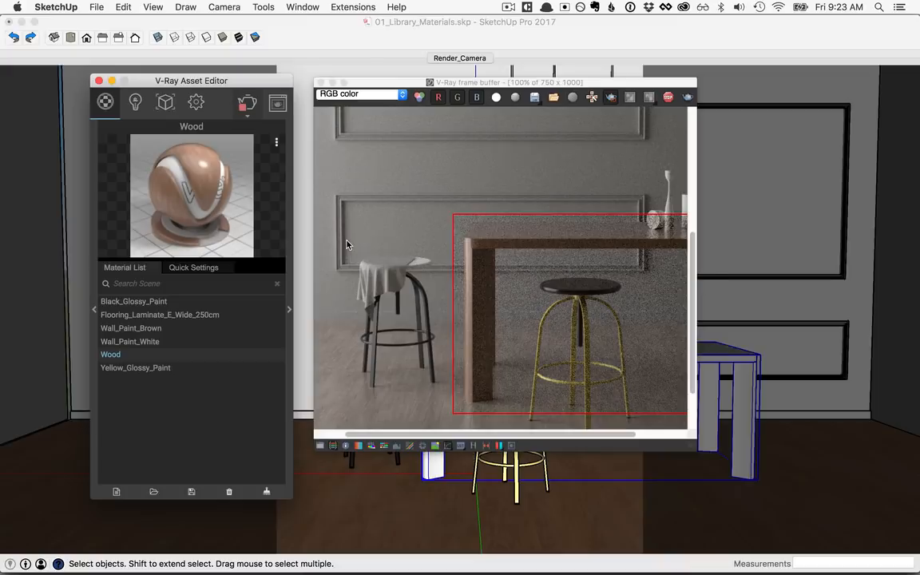
{"action": "left_click_drag", "start_coordinate": [349, 242], "coordinate": [449, 284]}
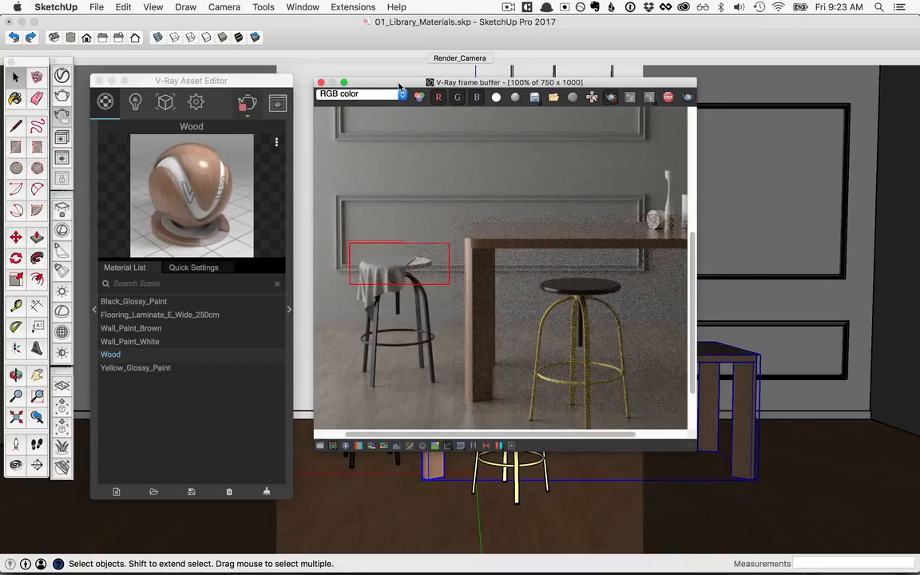
{"action": "left_click_drag", "start_coordinate": [399, 86], "coordinate": [511, 83]}
{"action": "left_click", "coordinate": [459, 57]}
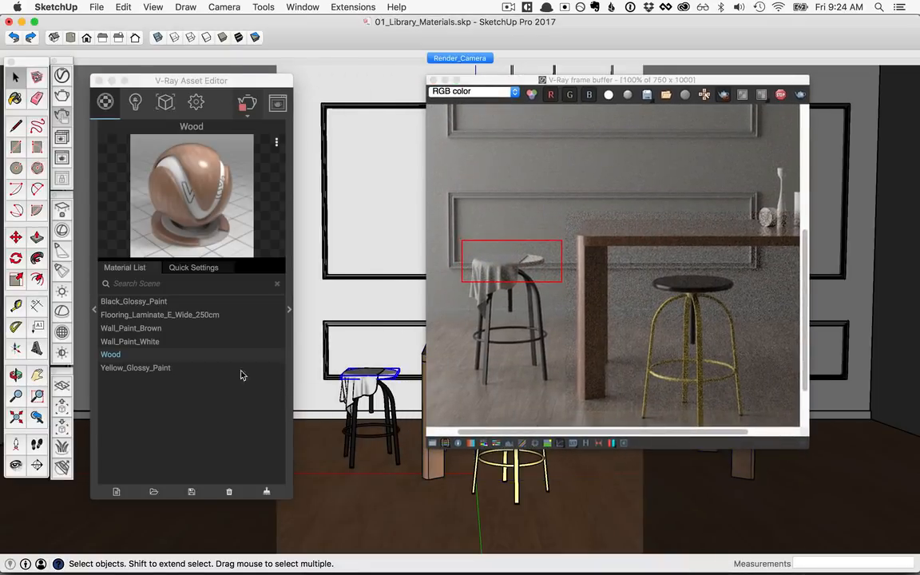
{"action": "right_click", "coordinate": [137, 354]}
{"action": "left_click", "coordinate": [174, 381]}
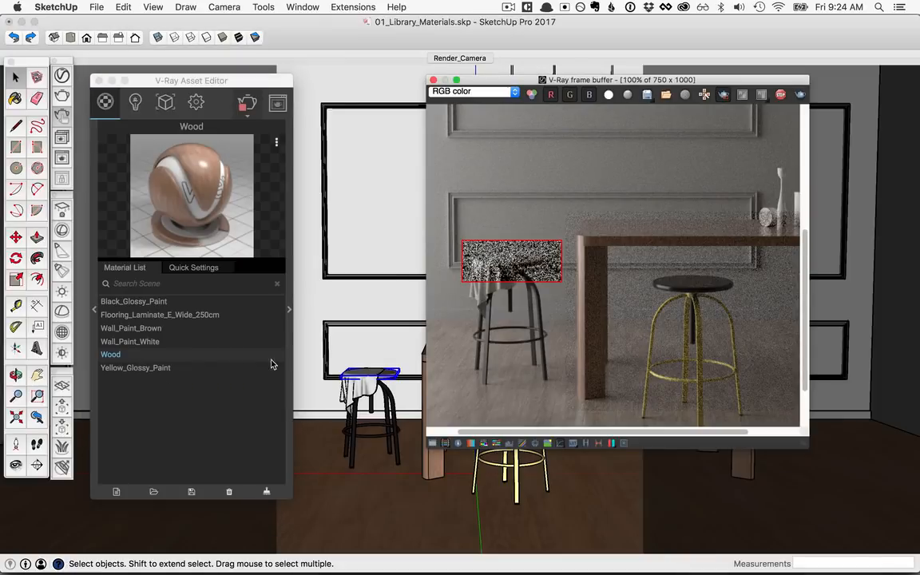
- Set the Wood material's texture width to 2 m in SketchUp's material settings and close the Colors window
{"action": "key", "text": "b"}
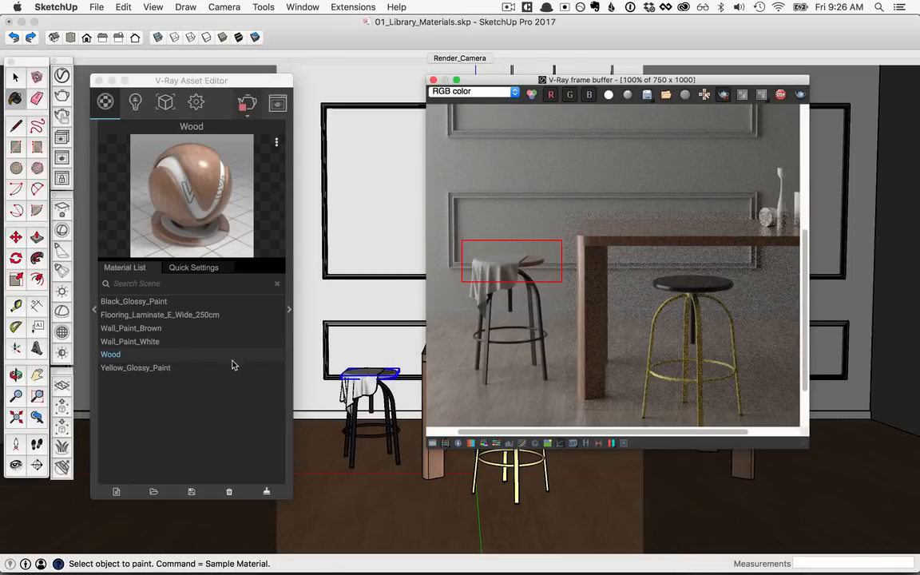
{"action": "left_click", "coordinate": [15, 97]}
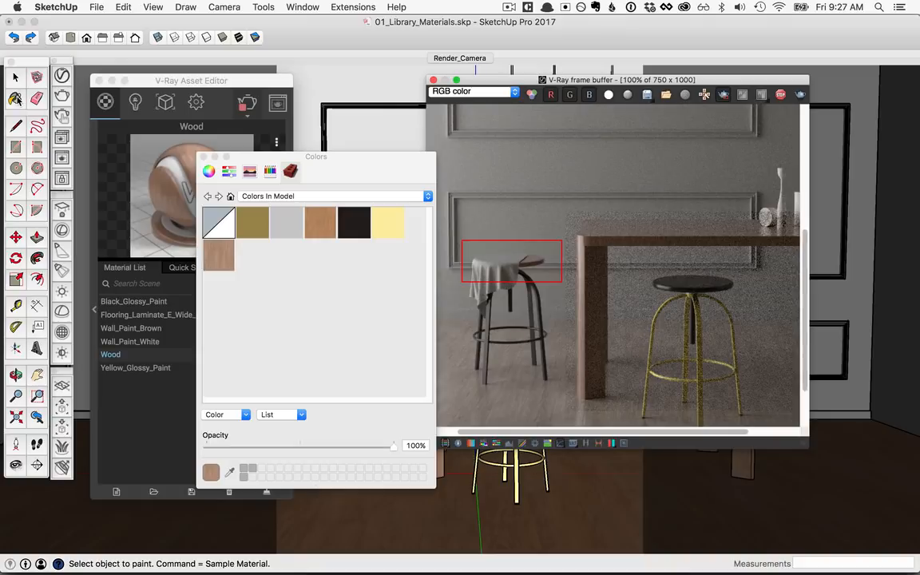
{"action": "double_click", "coordinate": [224, 260]}
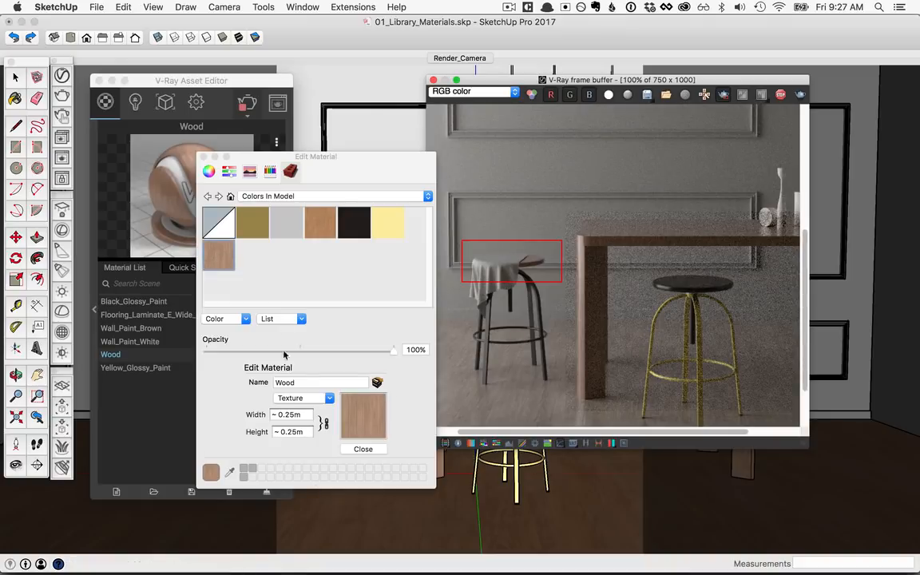
{"action": "left_click", "coordinate": [304, 415]}
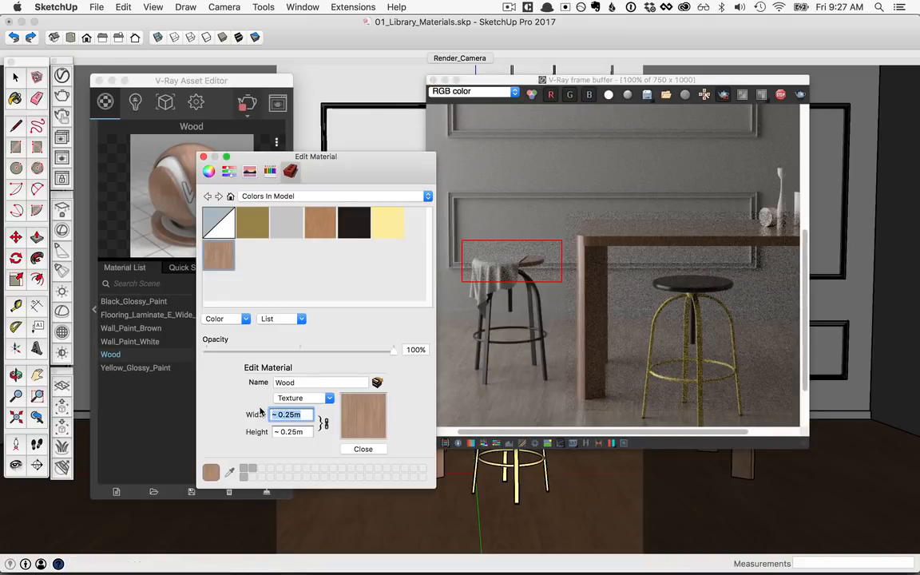
{"action": "type", "text": "2m"}
{"action": "key", "text": "Return"}
{"action": "left_click", "coordinate": [360, 448]}
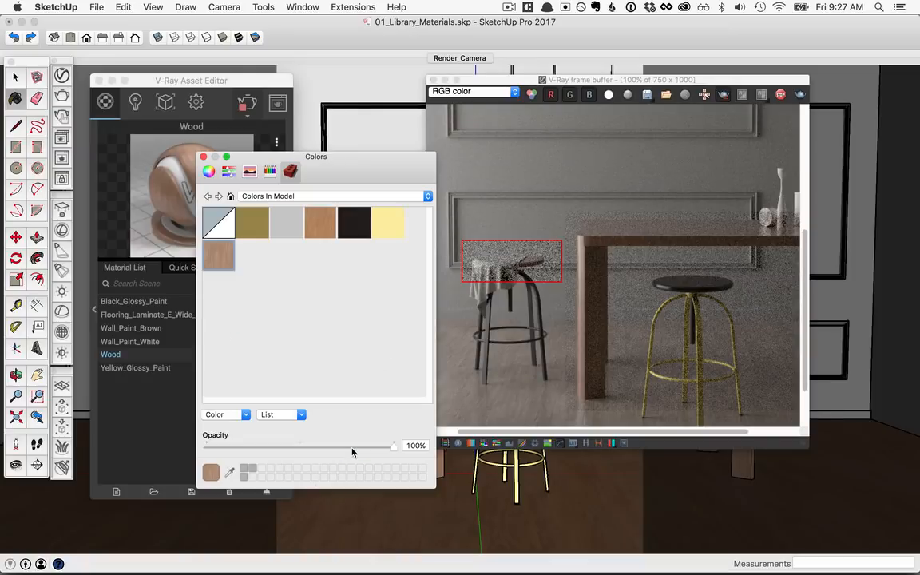
{"action": "left_click", "coordinate": [202, 157]}
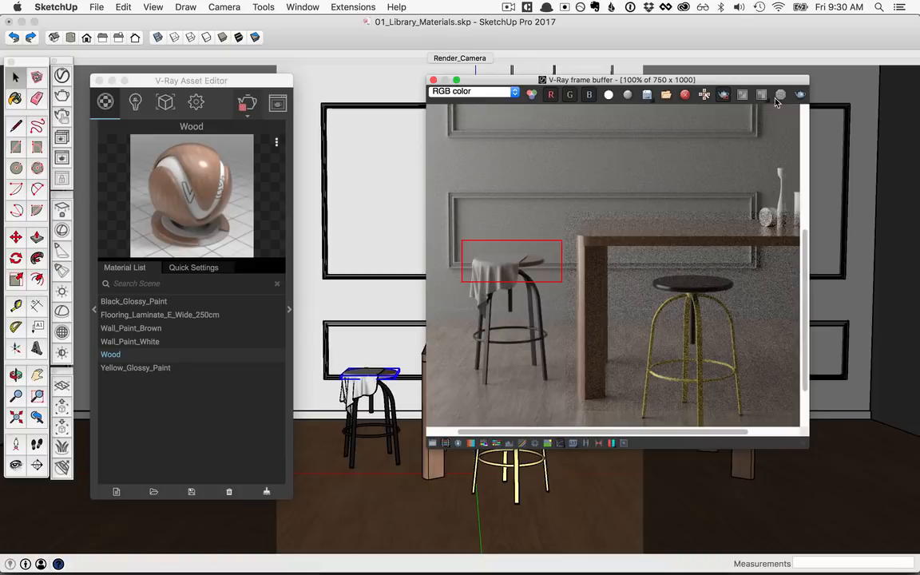
- Stop the interactive render and turn off region rendering to show the whole image
{"action": "left_click", "coordinate": [728, 99]}
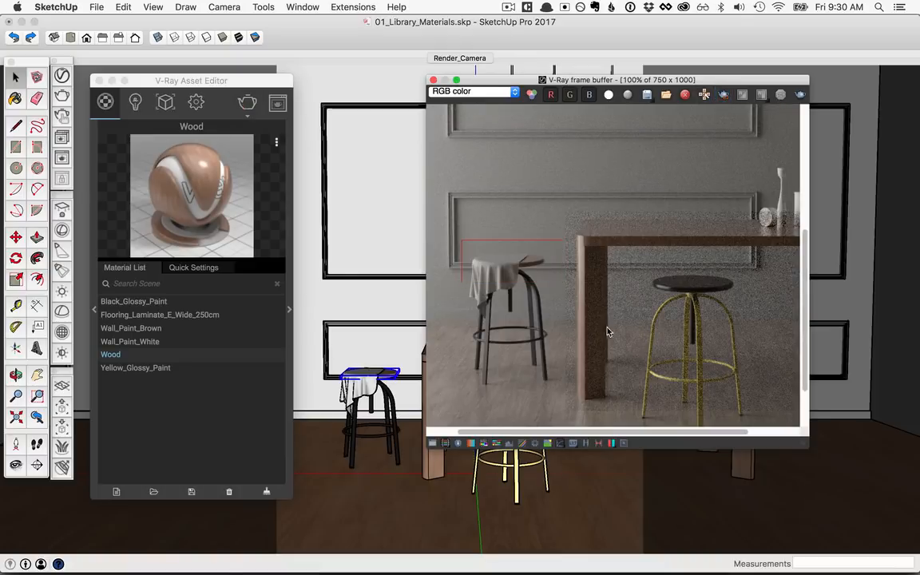
{"action": "scroll", "coordinate": [572, 374], "scroll_direction": "down", "scroll_amount": 3}
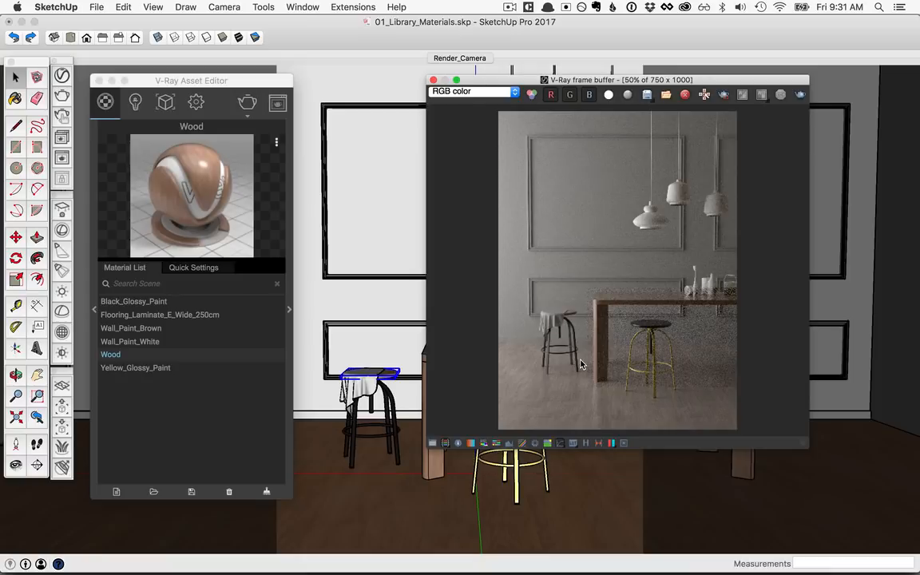
- Create another Generic material, expand its parameters and set its Diffuse color's brightness to 5%
{"action": "left_click", "coordinate": [116, 493]}
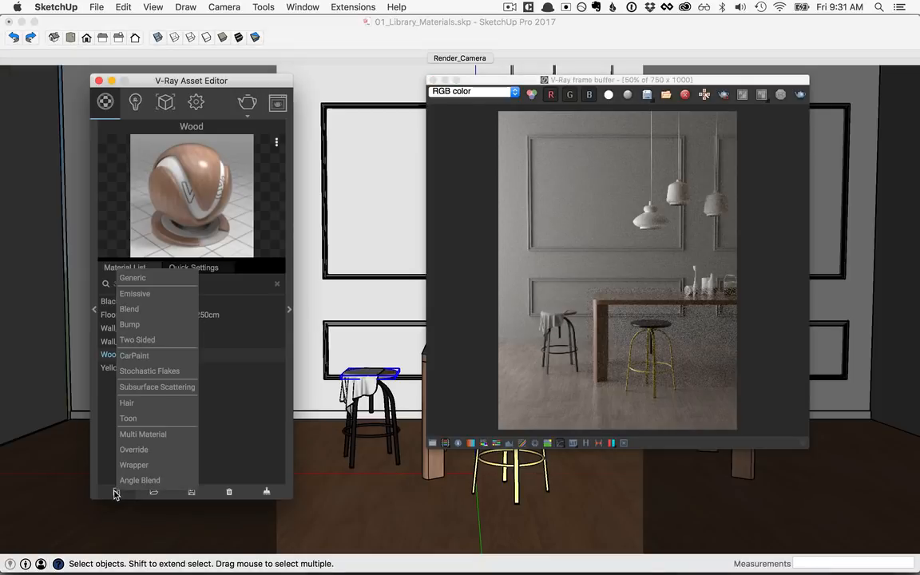
{"action": "left_click", "coordinate": [158, 276]}
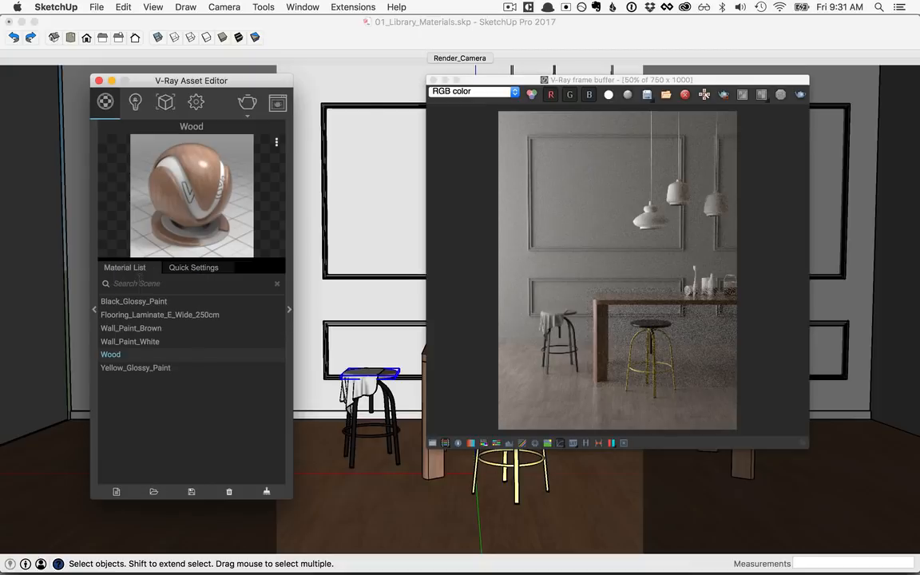
{"action": "left_click", "coordinate": [287, 311]}
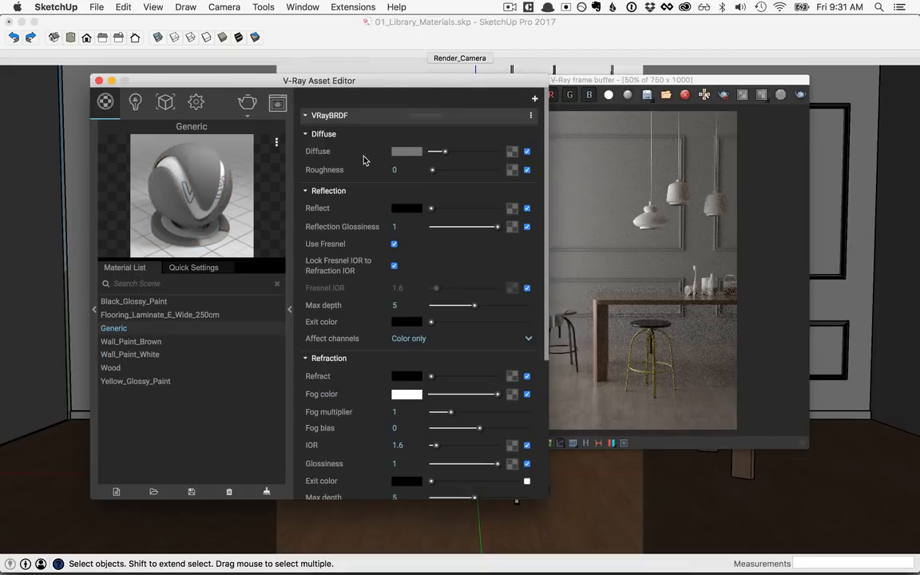
{"action": "left_click", "coordinate": [406, 155]}
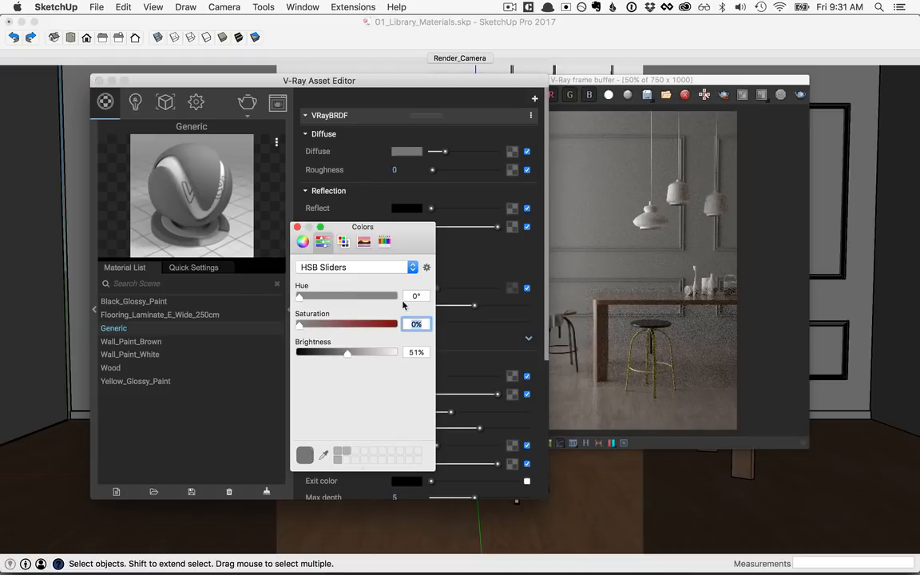
{"action": "key", "text": "Tab"}
{"action": "type", "text": "5"}
{"action": "key", "text": "Return"}
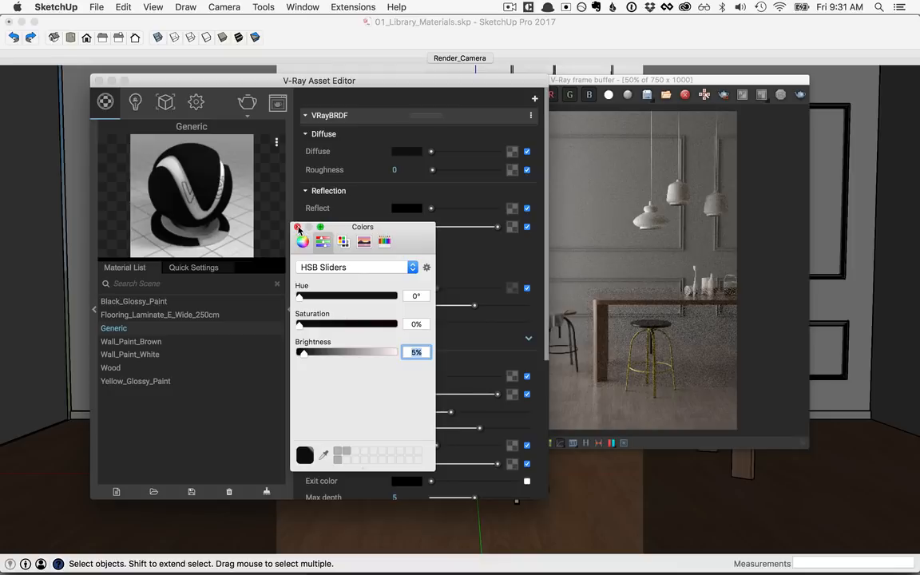
- Set the new material's Reflect color to white, unlock its Fresnel IOR from the refraction IOR and set it to 20
{"action": "left_click", "coordinate": [265, 203]}
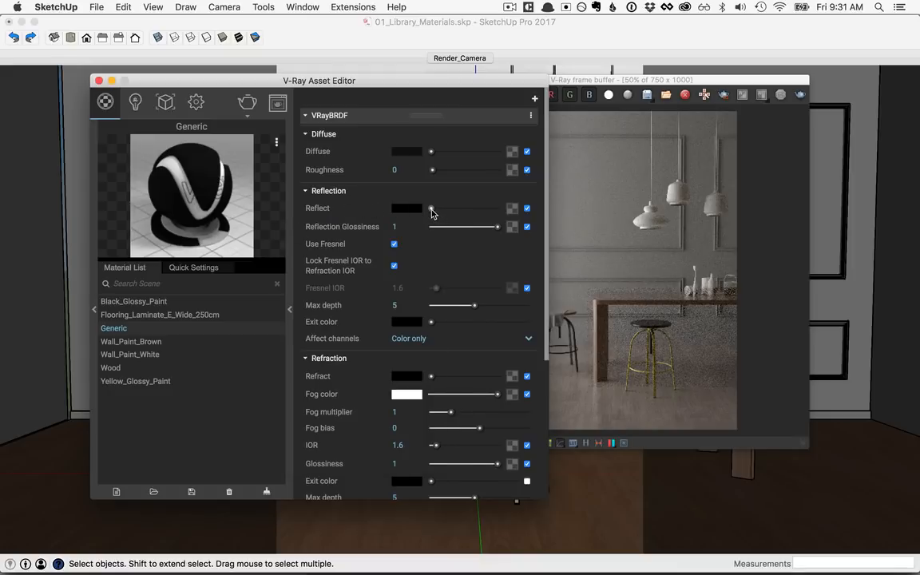
{"action": "left_click_drag", "start_coordinate": [432, 209], "coordinate": [498, 209]}
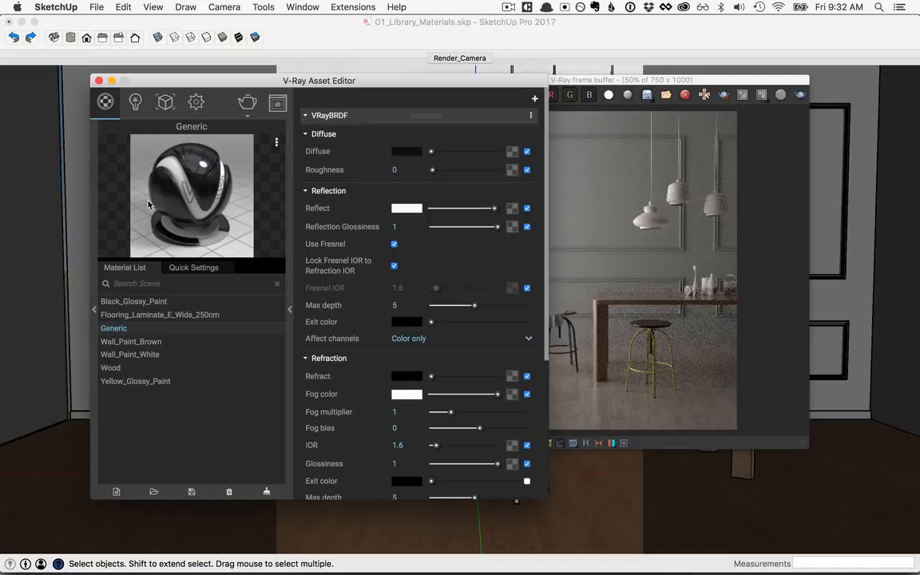
{"action": "left_click", "coordinate": [395, 267]}
{"action": "left_click", "coordinate": [394, 288]}
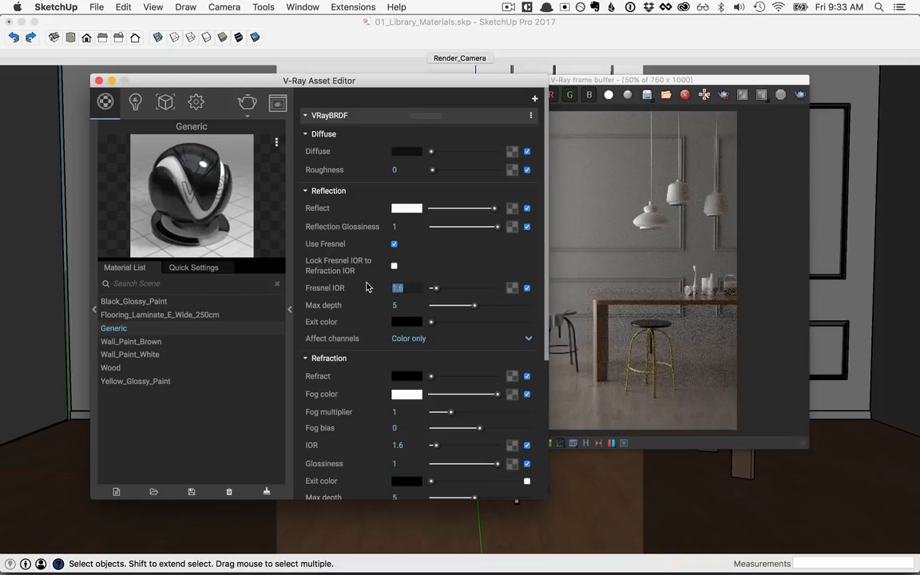
{"action": "type", "text": "20"}
{"action": "key", "text": "Return"}
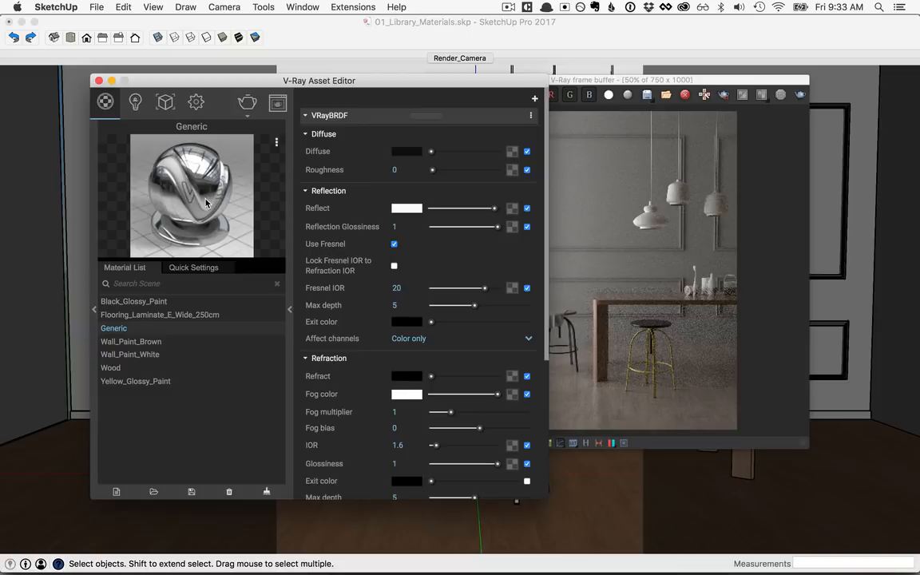
- Rename the new Generic material as Chrome
{"action": "right_click", "coordinate": [121, 330]}
{"action": "left_click", "coordinate": [136, 369]}
{"action": "type", "text": "Chrome"}
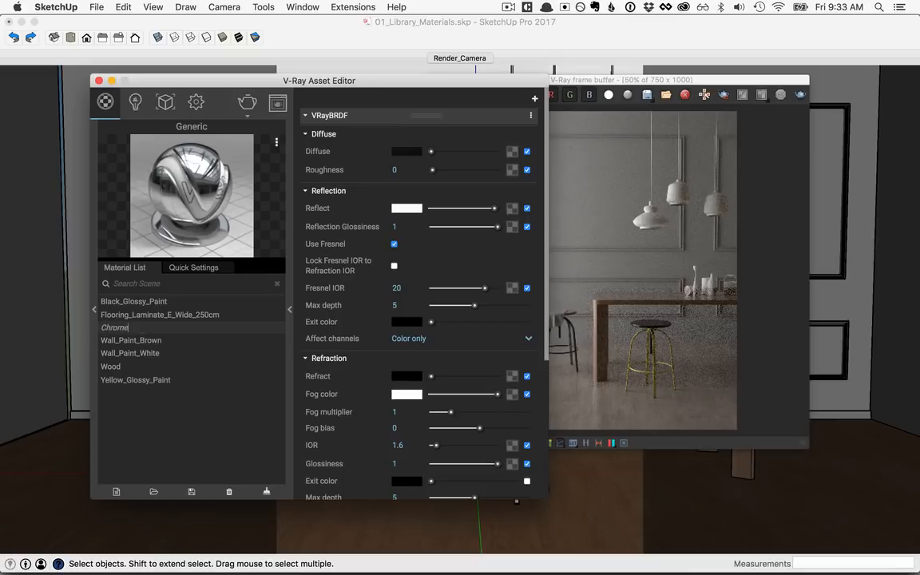
{"action": "key", "text": "Return"}
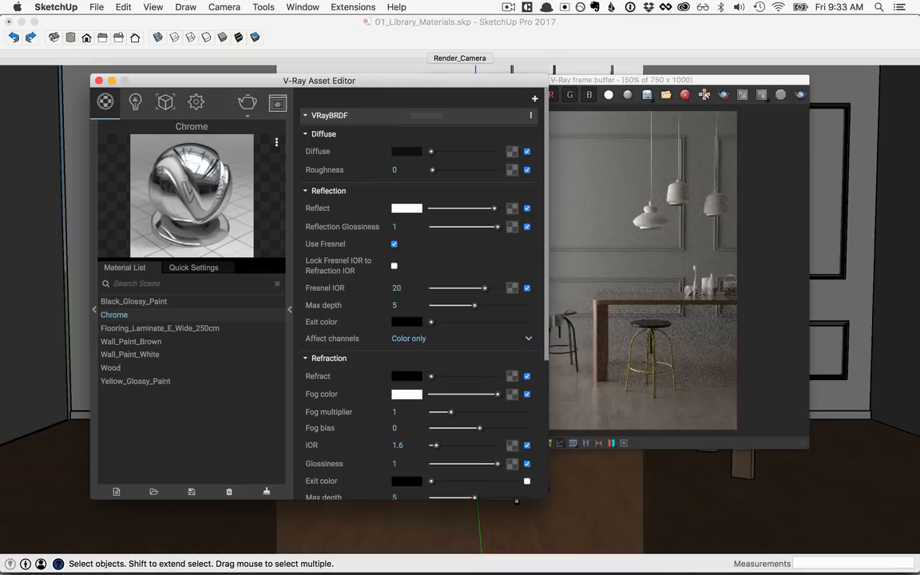
- Open the tabletop bucket's group for editing, select its body and apply the Chrome material to it
{"action": "left_click", "coordinate": [289, 310]}
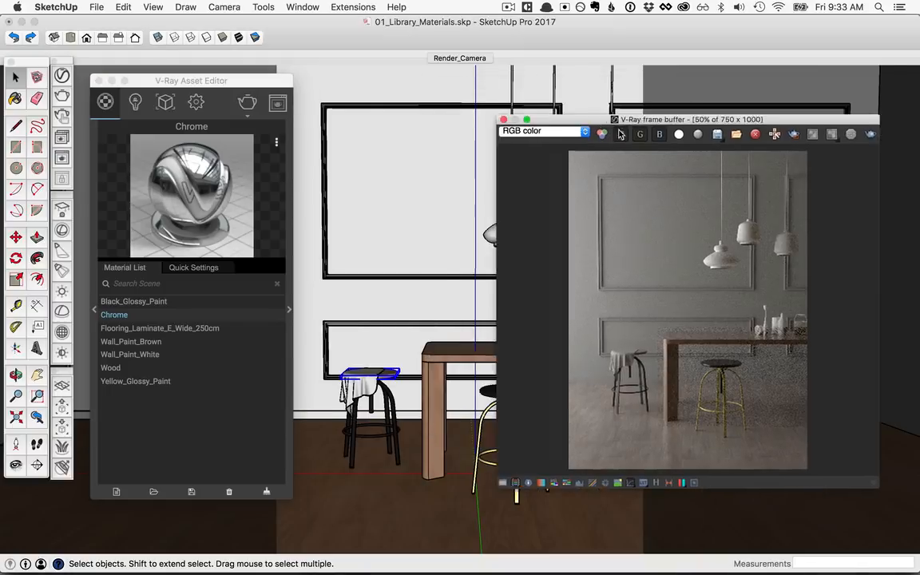
{"action": "mouse_move", "coordinate": [572, 119]}
{"action": "left_mouse_down"}
{"action": "mouse_move", "coordinate": [786, 166]}
{"action": "mouse_move", "coordinate": [776, 167]}
{"action": "left_mouse_up"}
{"action": "scroll", "coordinate": [635, 336], "scroll_direction": "up", "scroll_amount": 5}
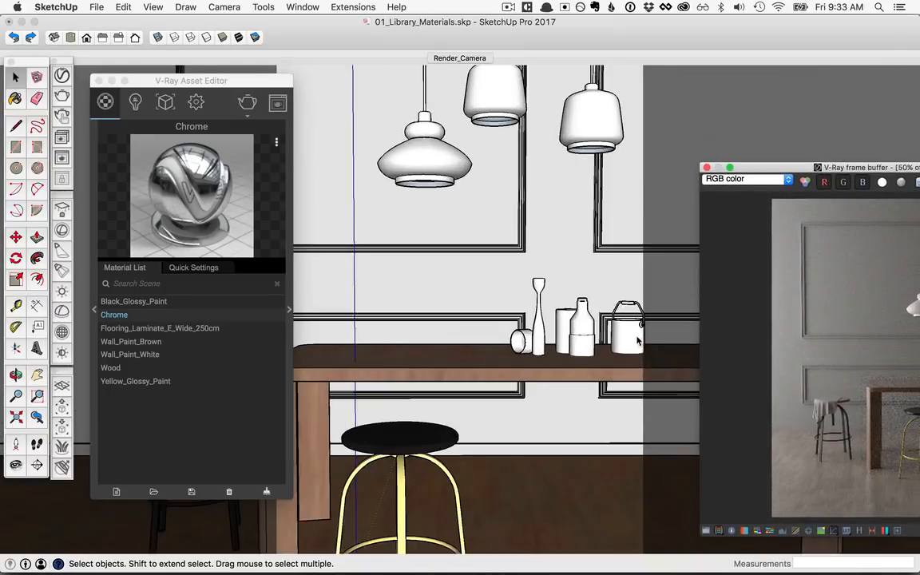
{"action": "right_click", "coordinate": [635, 335]}
{"action": "left_click", "coordinate": [659, 238]}
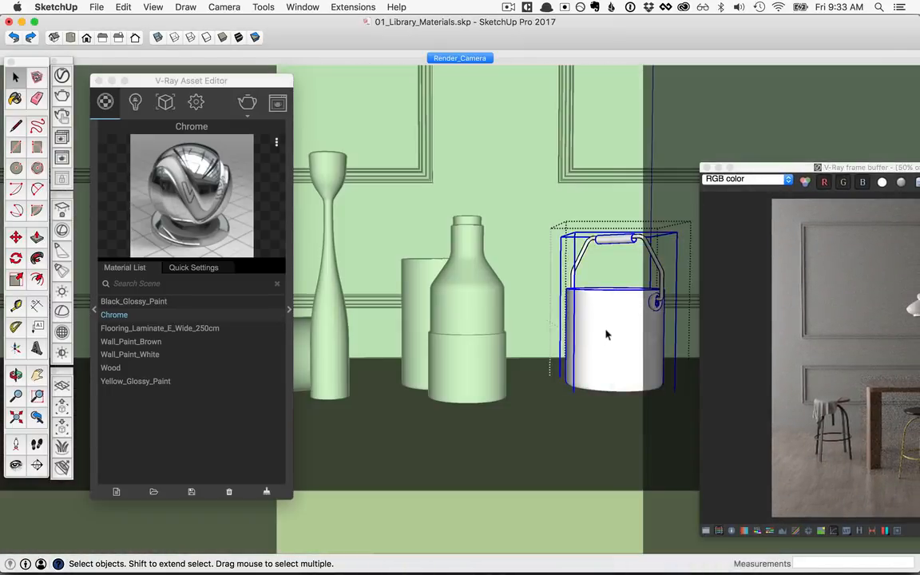
{"action": "scroll", "coordinate": [606, 334], "scroll_direction": "up", "scroll_amount": 2}
{"action": "left_click_drag", "start_coordinate": [544, 272], "coordinate": [657, 396]}
{"action": "right_click", "coordinate": [120, 315]}
{"action": "left_click", "coordinate": [164, 336]}
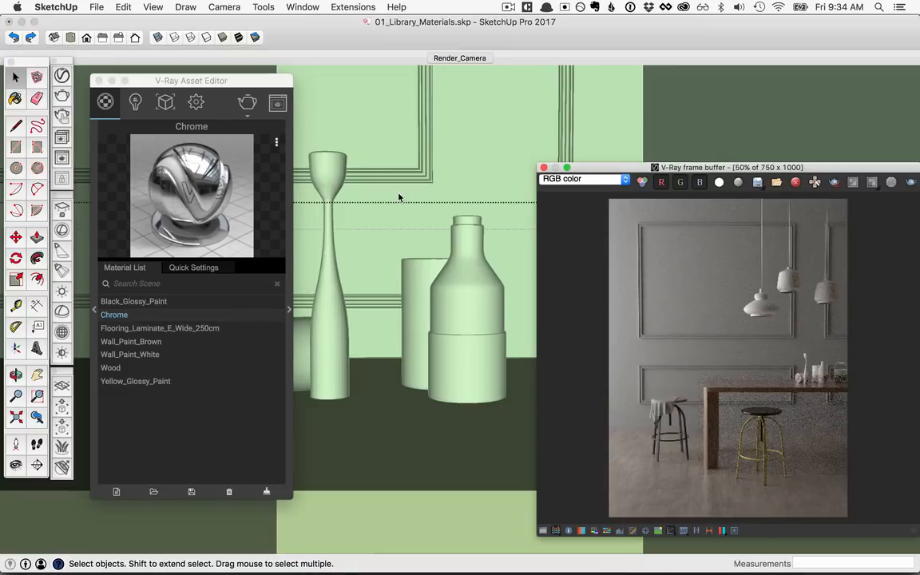
- Exit the bucket's group and apply the Chrome material to the cylindrical container behind the bottle
{"action": "left_click", "coordinate": [396, 150]}
{"action": "left_click", "coordinate": [414, 271]}
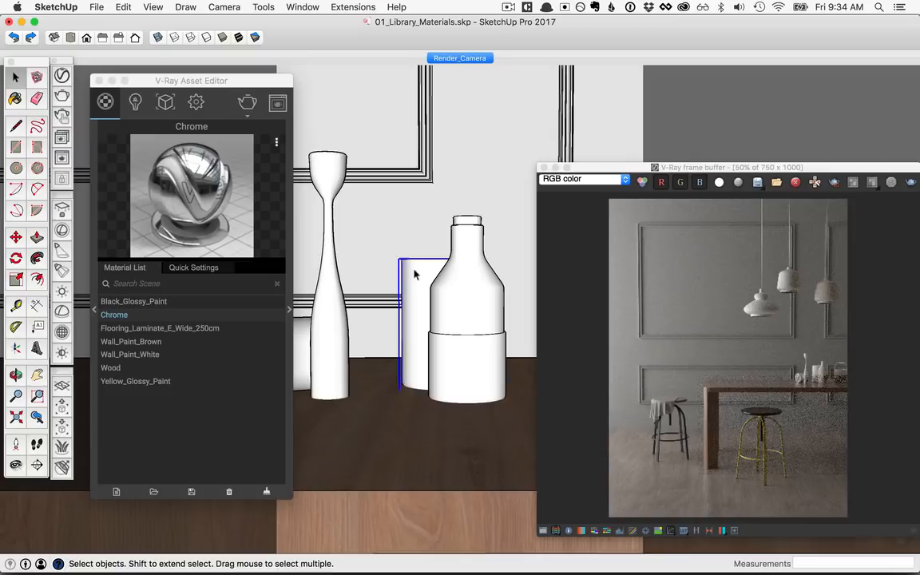
{"action": "right_click", "coordinate": [114, 315]}
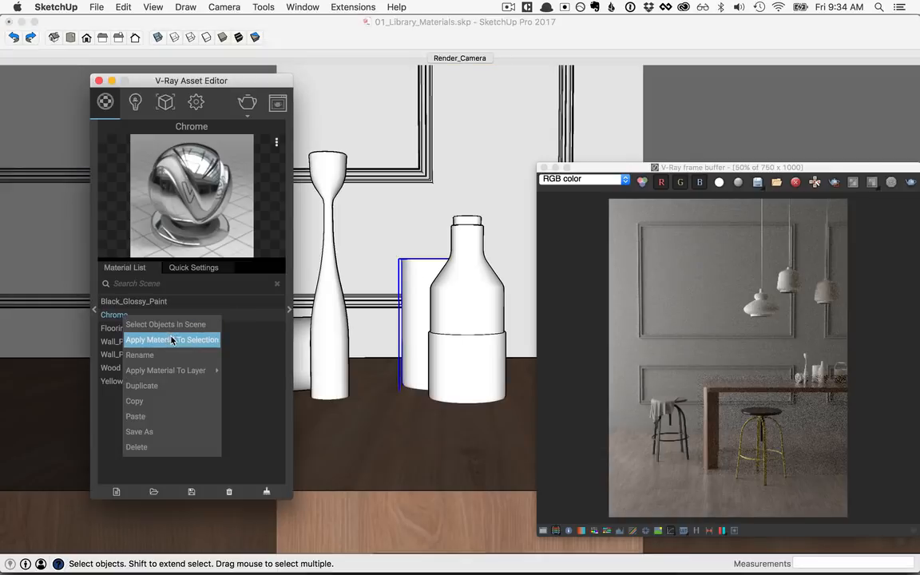
{"action": "left_click", "coordinate": [163, 337]}
- Return to the Render_Camera view, interactively render only a region around the tabletop objects, and turn region rendering off again
{"action": "left_click", "coordinate": [462, 57]}
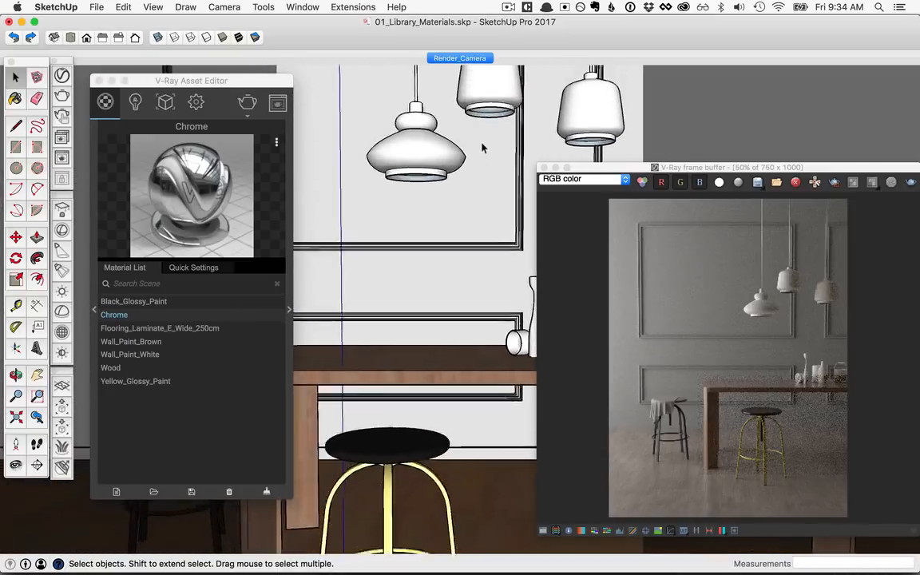
{"action": "scroll", "coordinate": [716, 496], "scroll_direction": "up", "scroll_amount": 2}
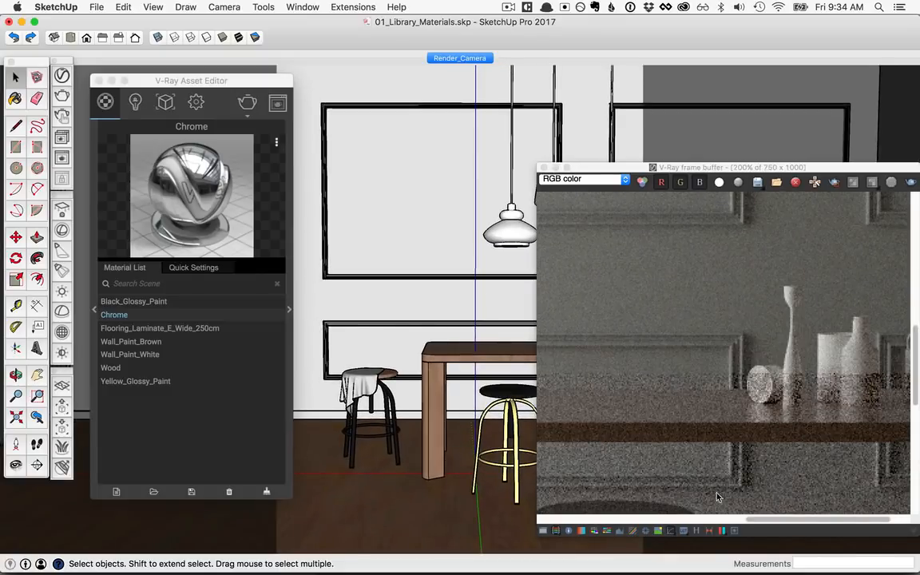
{"action": "left_click_drag", "start_coordinate": [787, 523], "coordinate": [805, 523]}
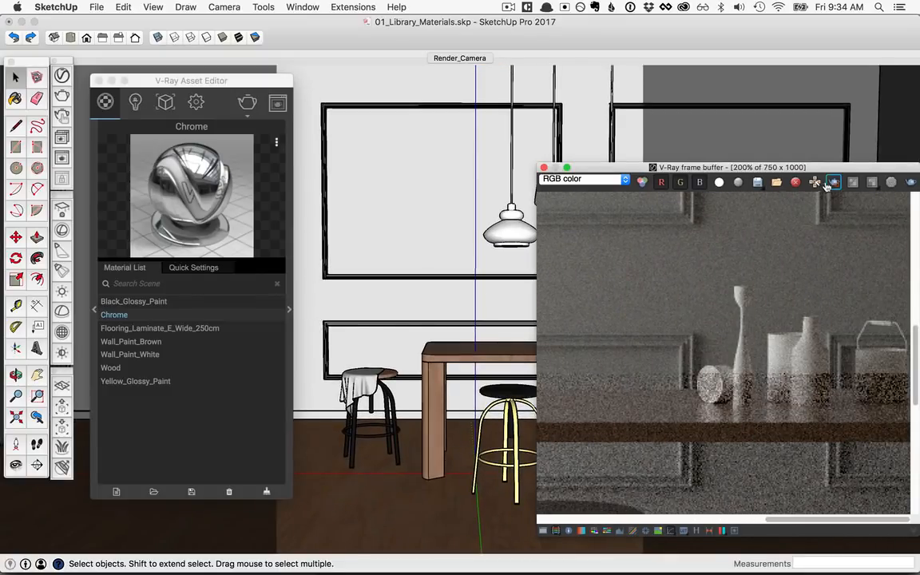
{"action": "left_click_drag", "start_coordinate": [665, 283], "coordinate": [909, 449]}
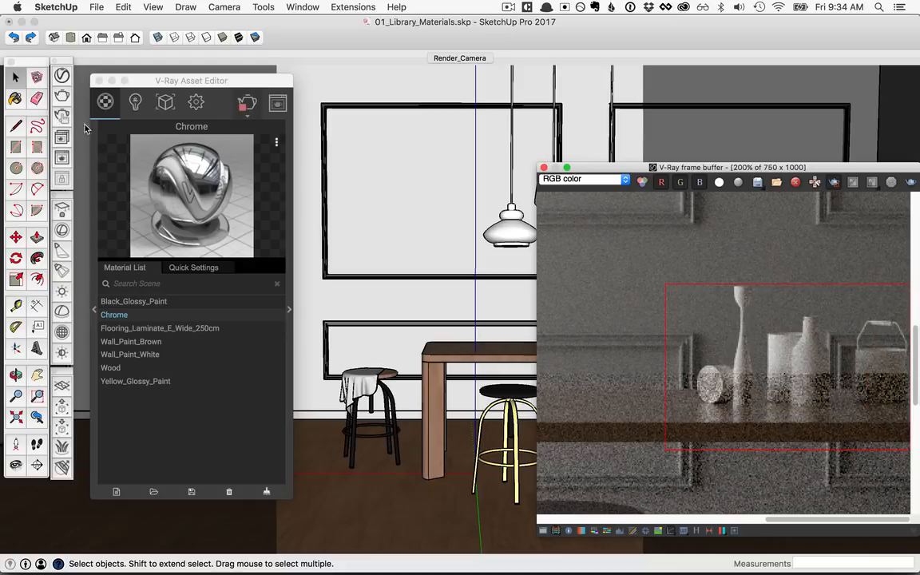
{"action": "left_click_drag", "start_coordinate": [817, 170], "coordinate": [599, 127]}
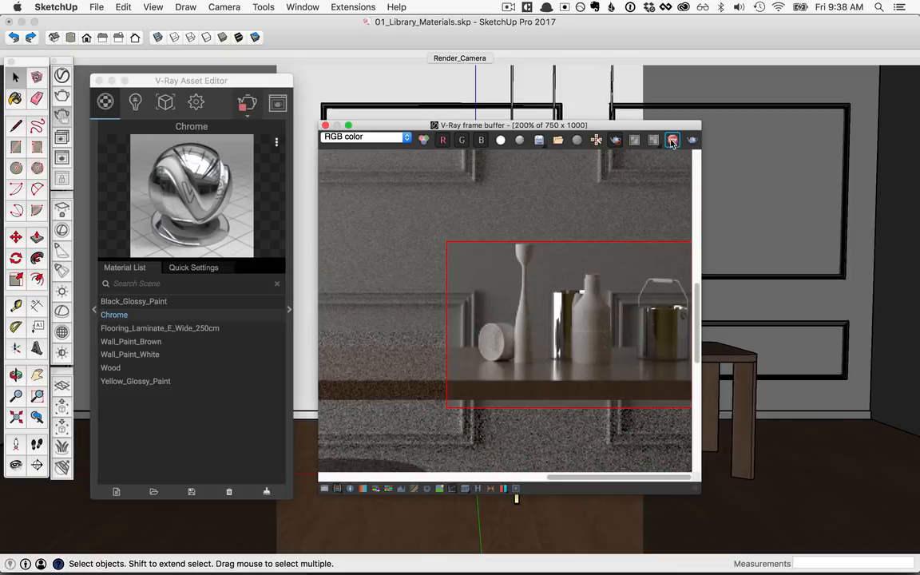
{"action": "left_click", "coordinate": [615, 140]}
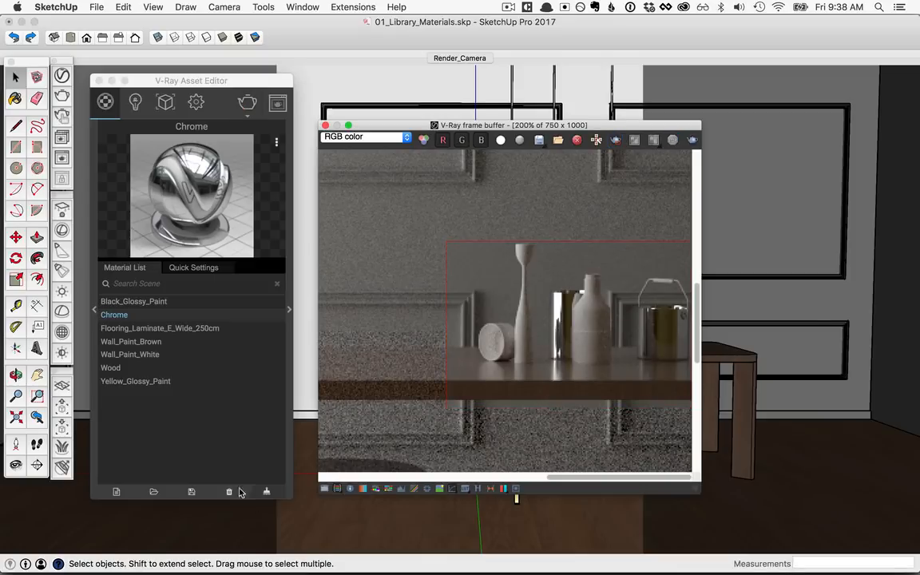
- Create another Generic material with a near-black Diffuse color and white Reflect and Refract colors
{"action": "left_click", "coordinate": [116, 493]}
{"action": "left_click", "coordinate": [130, 269]}
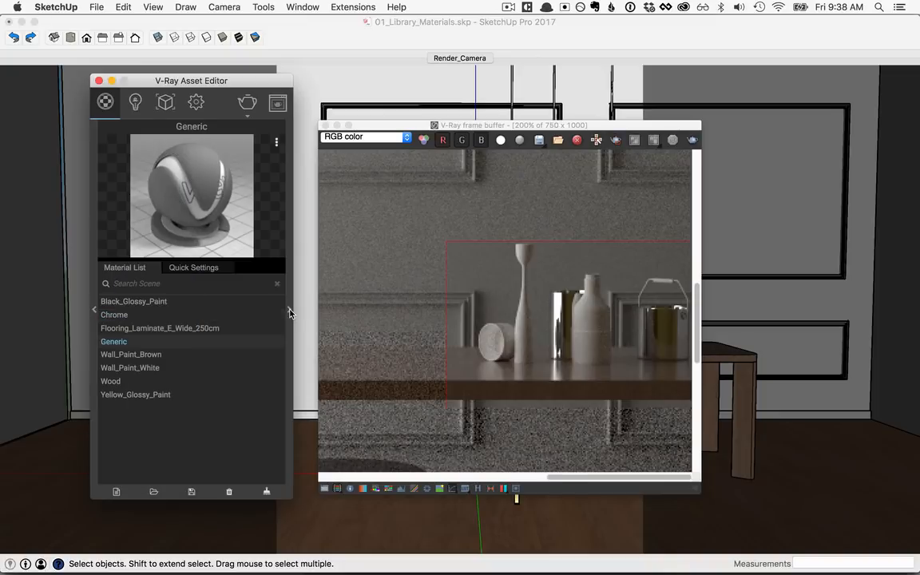
{"action": "left_click", "coordinate": [290, 313]}
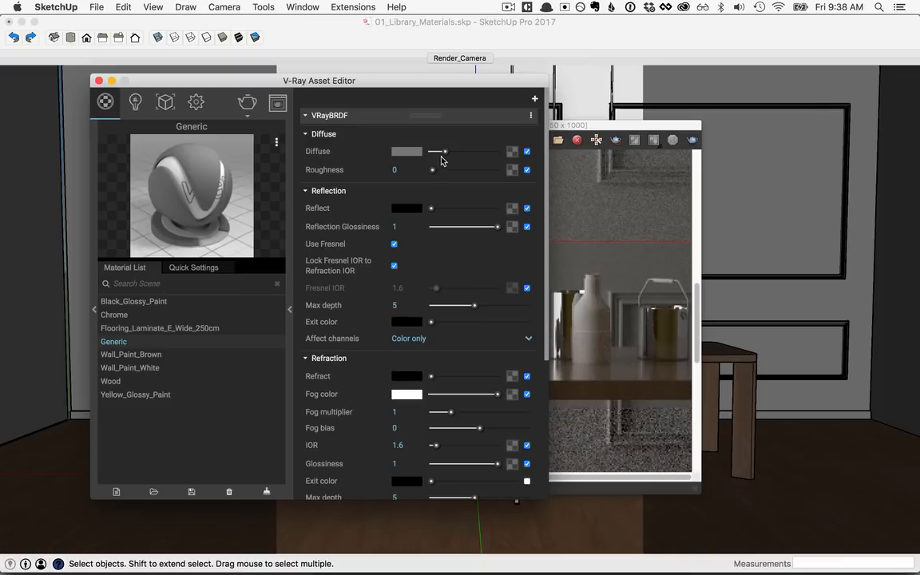
{"action": "left_click_drag", "start_coordinate": [444, 152], "coordinate": [431, 152]}
{"action": "left_click_drag", "start_coordinate": [431, 208], "coordinate": [498, 209]}
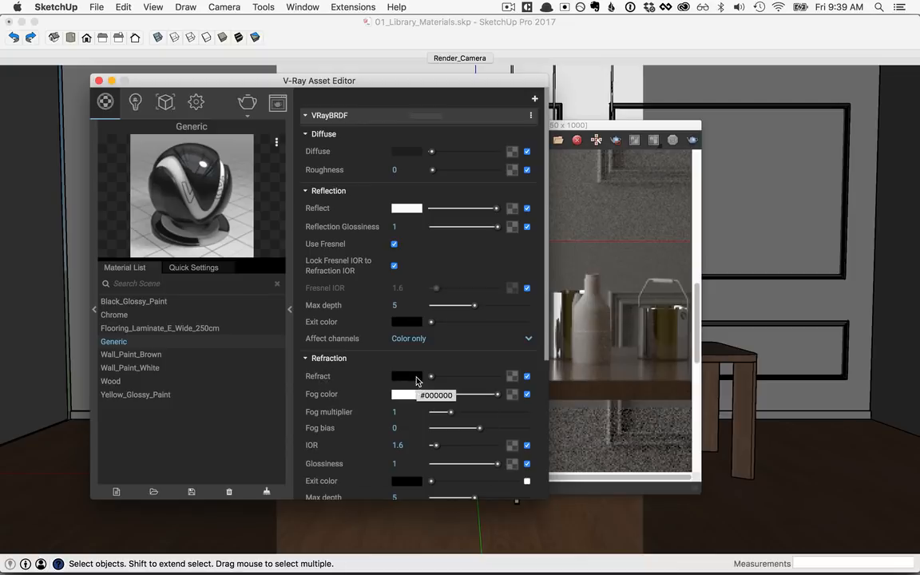
{"action": "left_click_drag", "start_coordinate": [430, 379], "coordinate": [505, 377]}
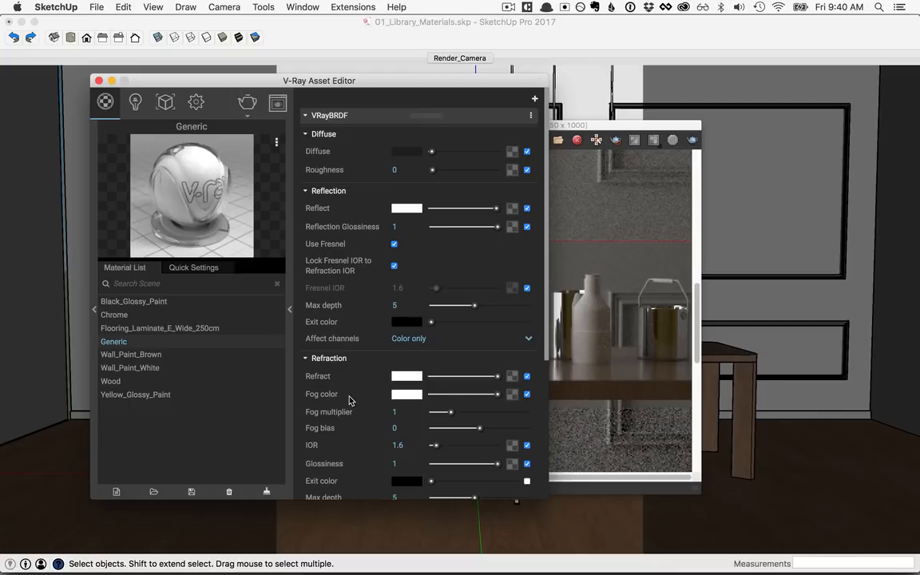
- Set the material's refraction Fog color to a medium teal green using the color wheel and close the Colors window
{"action": "left_click", "coordinate": [404, 394]}
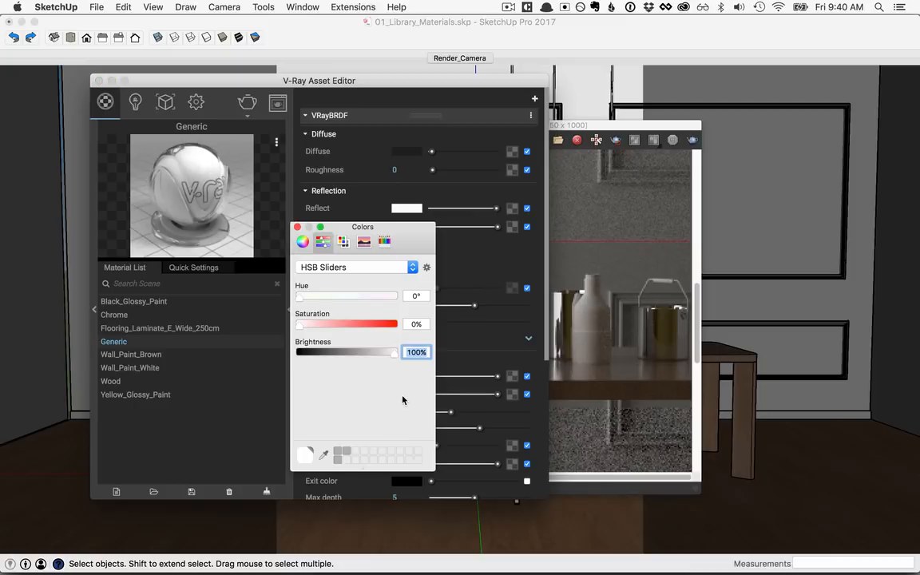
{"action": "left_click", "coordinate": [302, 241]}
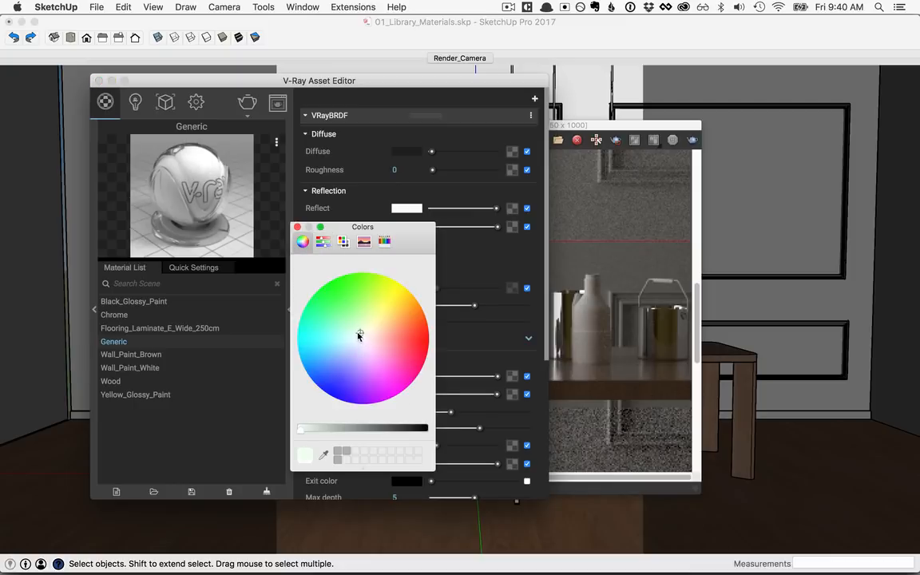
{"action": "left_click", "coordinate": [327, 318]}
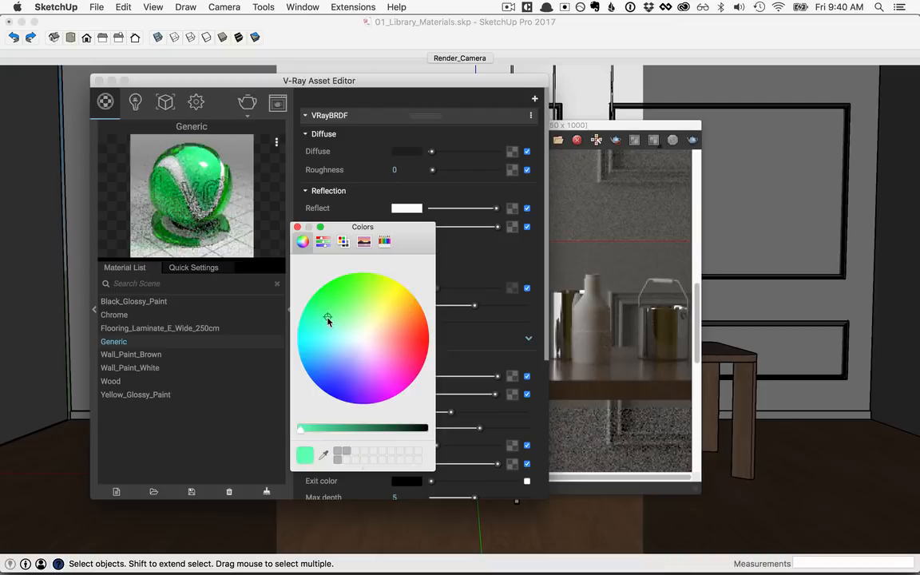
{"action": "left_click_drag", "start_coordinate": [301, 428], "coordinate": [342, 429]}
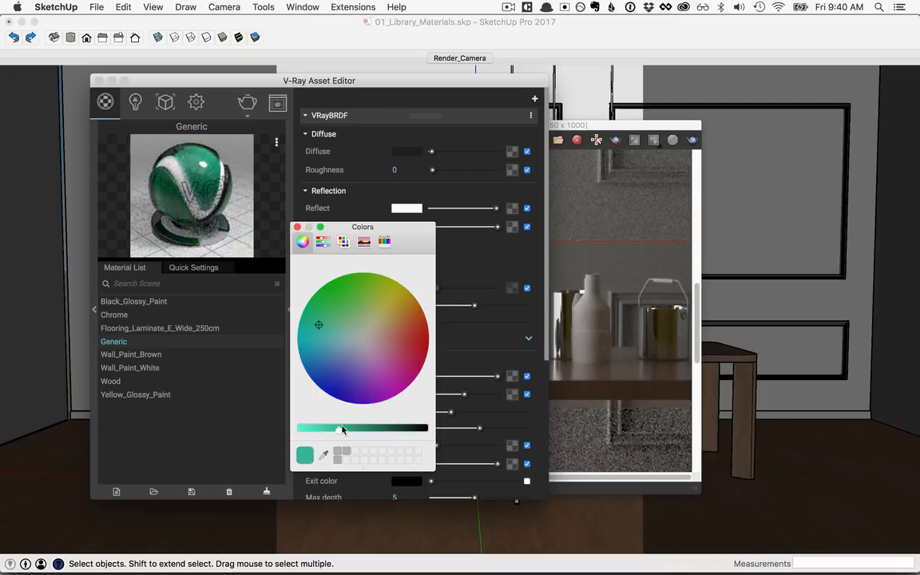
{"action": "left_click", "coordinate": [297, 227]}
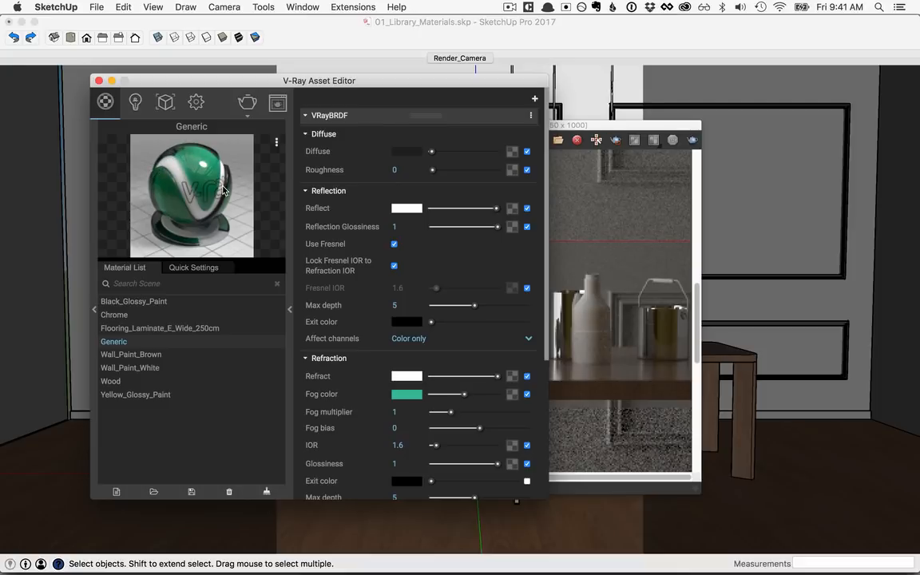
- Set the material's Fog multiplier to 0.01
{"action": "left_click", "coordinate": [405, 411]}
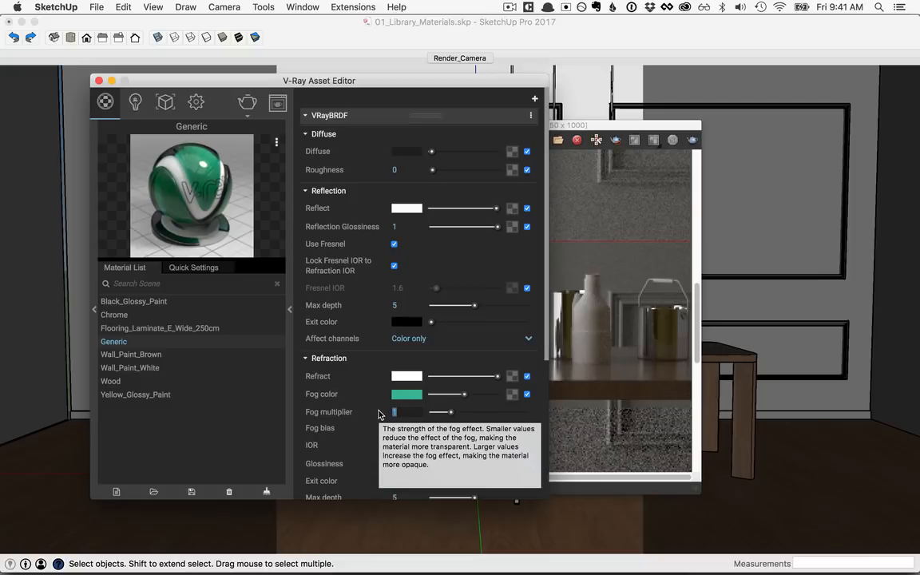
{"action": "key", "text": "BackSpace"}
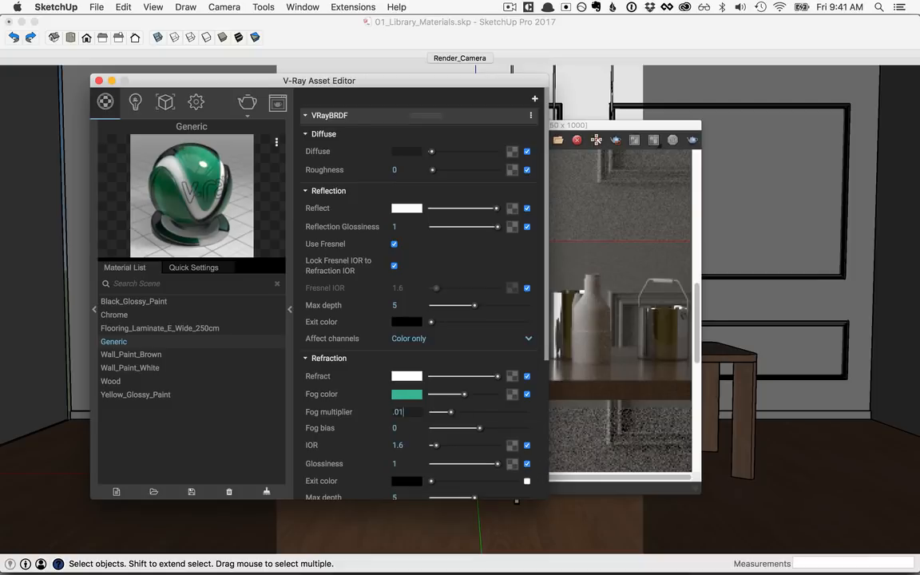
{"action": "type", "text": ".01"}
{"action": "key", "text": "Return"}
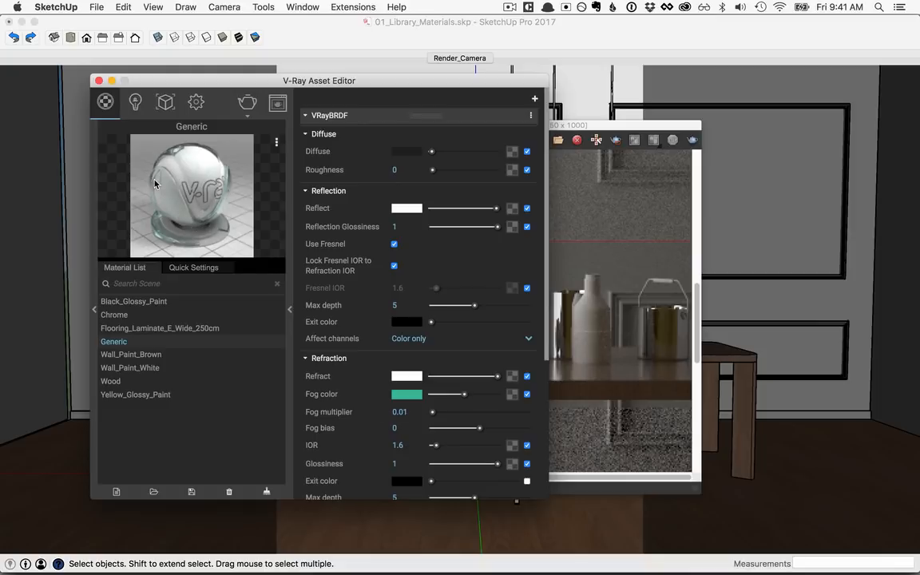
- Rename the new transparent Generic material as Glass
{"action": "right_click", "coordinate": [117, 343]}
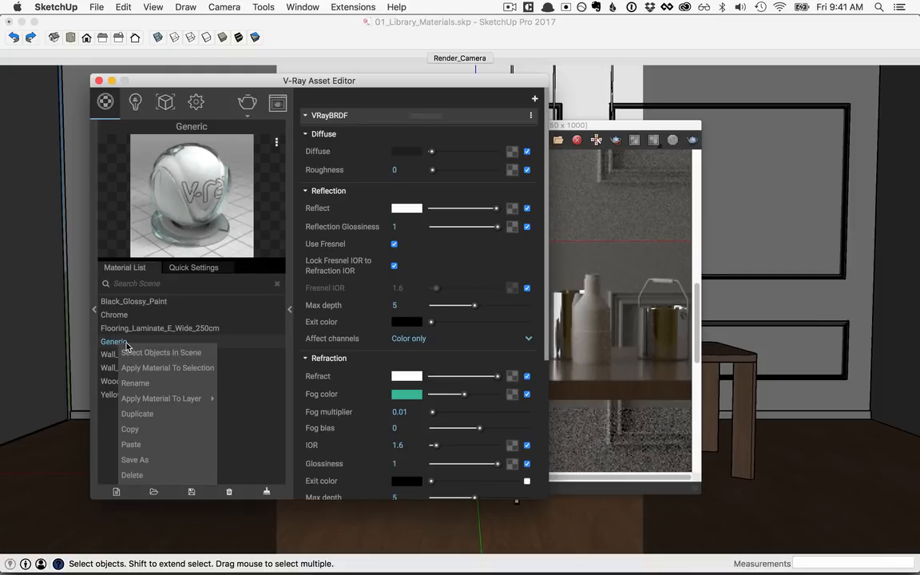
{"action": "left_click", "coordinate": [136, 383]}
{"action": "type", "text": "Glass"}
{"action": "key", "text": "Return"}
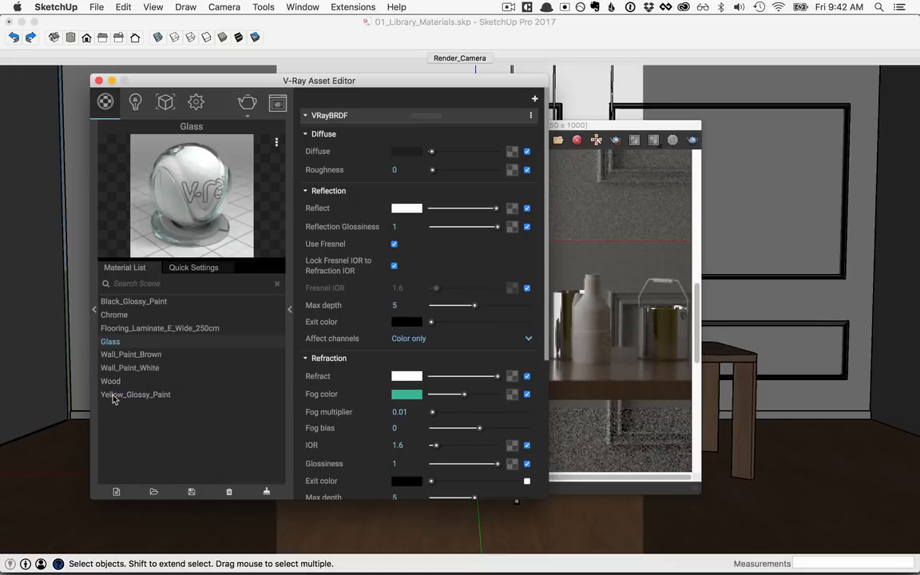
- Close the render progress window and apply the Glass material to the white bottle on the table
{"action": "left_click", "coordinate": [290, 312]}
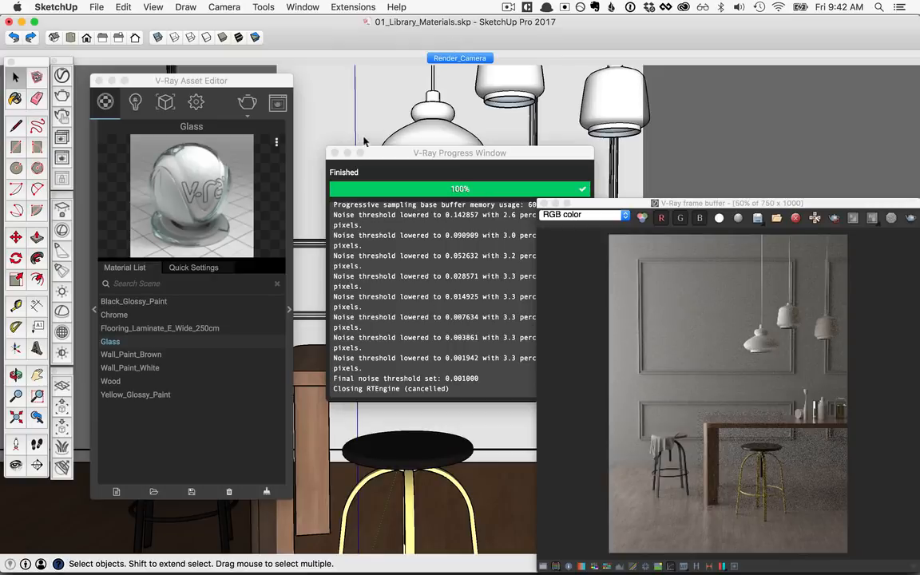
{"action": "left_click", "coordinate": [334, 152]}
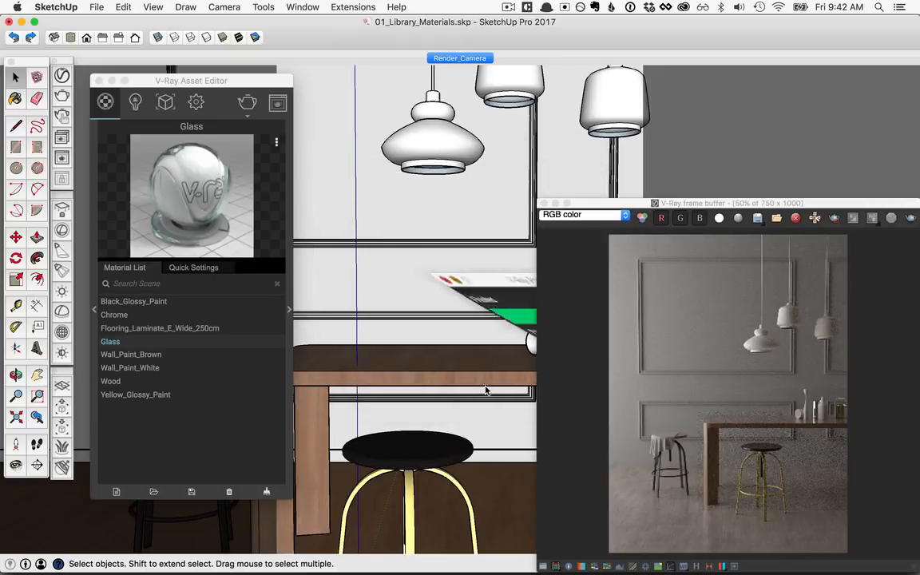
{"action": "middle_click_drag", "start_coordinate": [503, 363], "coordinate": [335, 356]}
{"action": "scroll", "coordinate": [334, 355], "scroll_direction": "up", "scroll_amount": 2}
{"action": "key", "text": "space"}
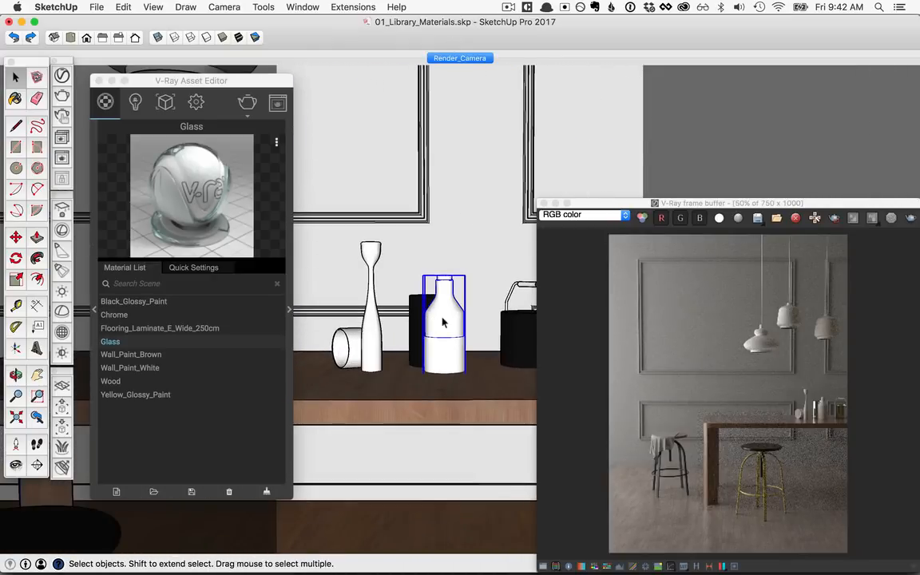
{"action": "right_click", "coordinate": [145, 344]}
{"action": "left_click", "coordinate": [192, 367]}
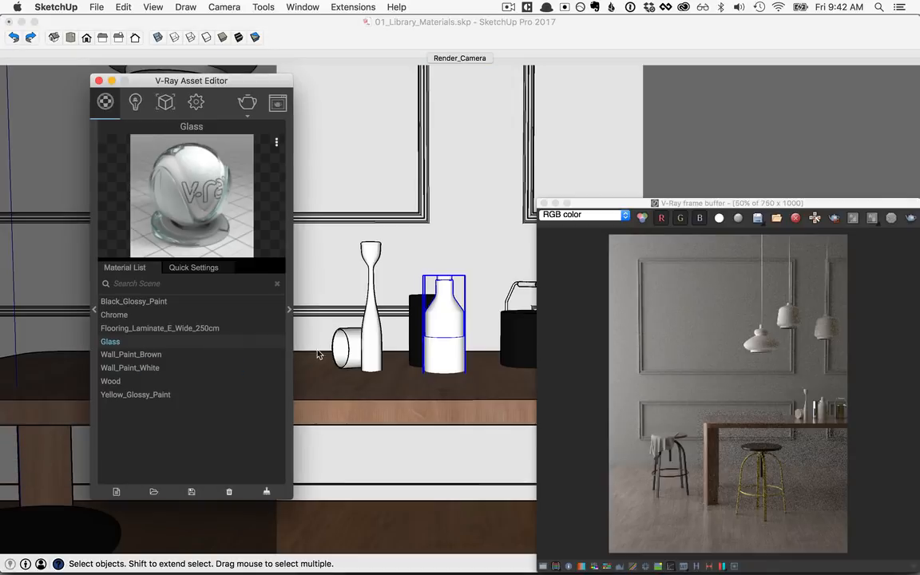
- Apply the Glass material to the tall slender vase and return to the Render_Camera scene view
{"action": "left_click", "coordinate": [370, 319]}
{"action": "right_click", "coordinate": [132, 345]}
{"action": "left_click", "coordinate": [182, 366]}
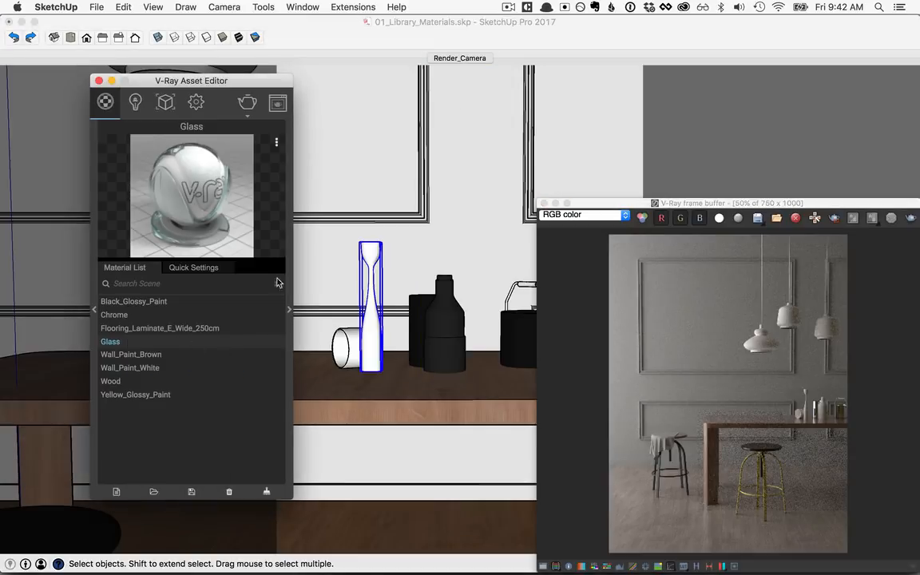
{"action": "left_click", "coordinate": [463, 58]}
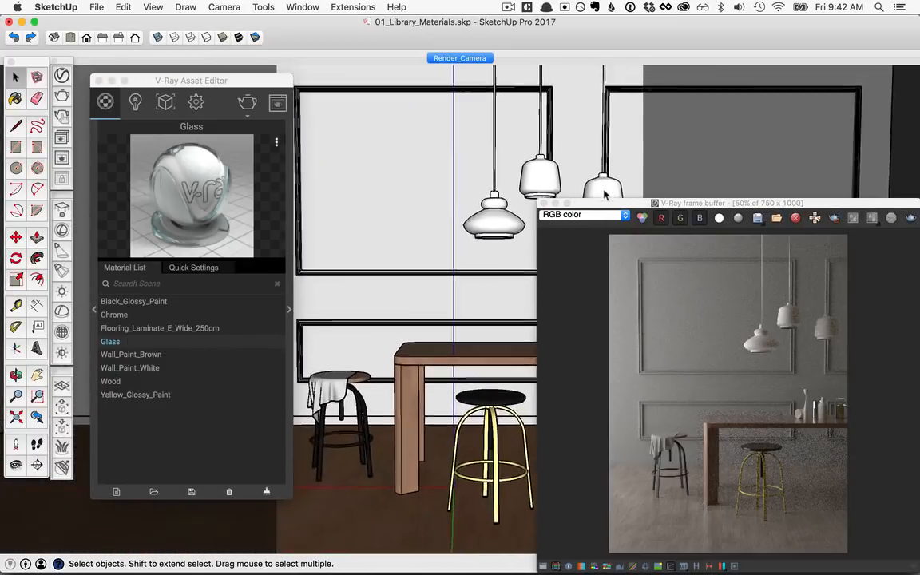
- Draw a tight render region around the tall vase and bottle in the frame buffer and start an interactive render
{"action": "left_click_drag", "start_coordinate": [622, 204], "coordinate": [474, 150]}
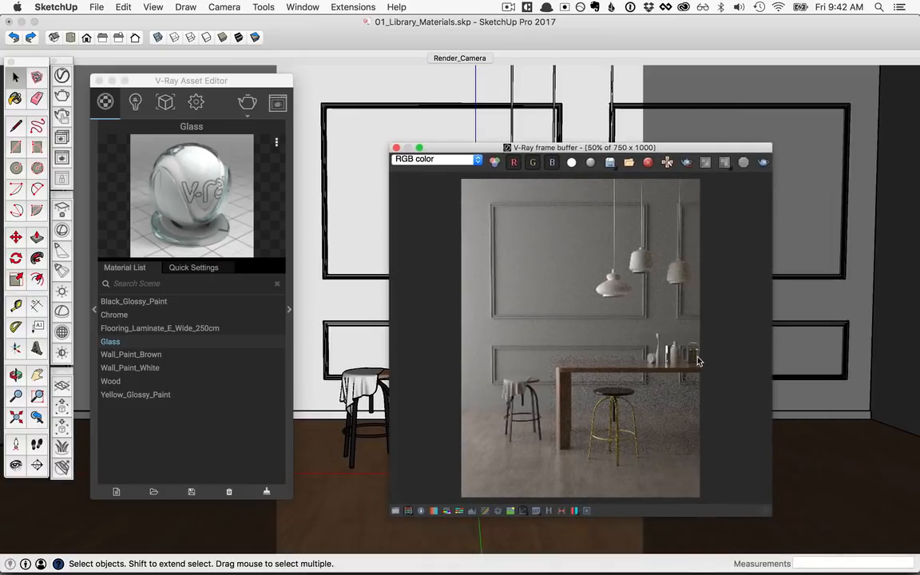
{"action": "scroll", "coordinate": [626, 327], "scroll_direction": "up", "scroll_amount": 2}
{"action": "left_click_drag", "start_coordinate": [699, 502], "coordinate": [733, 502]}
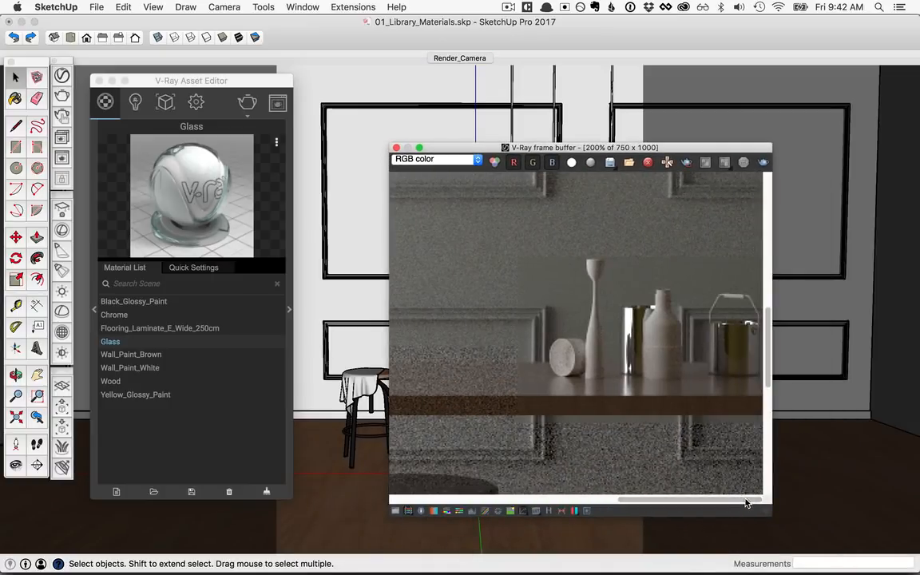
{"action": "left_click", "coordinate": [687, 163]}
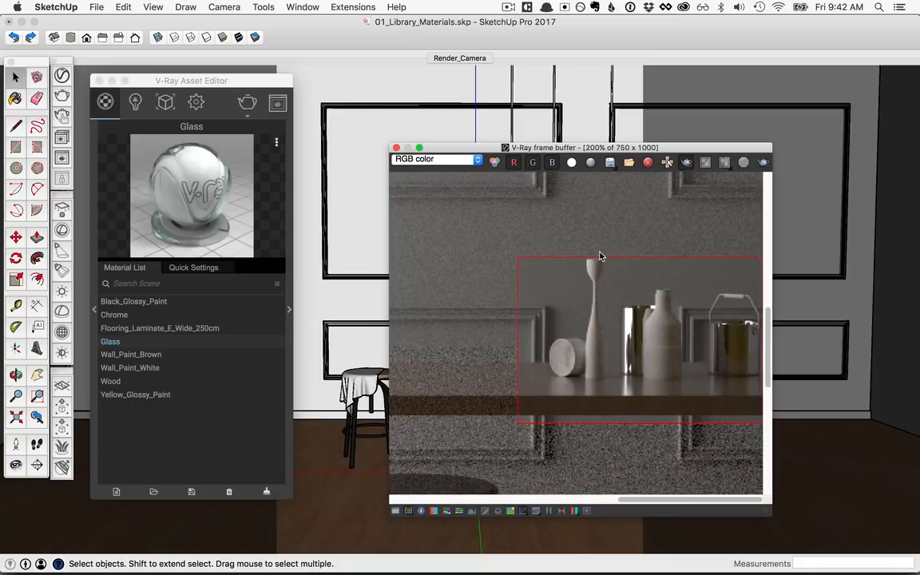
{"action": "left_click_drag", "start_coordinate": [580, 251], "coordinate": [688, 391]}
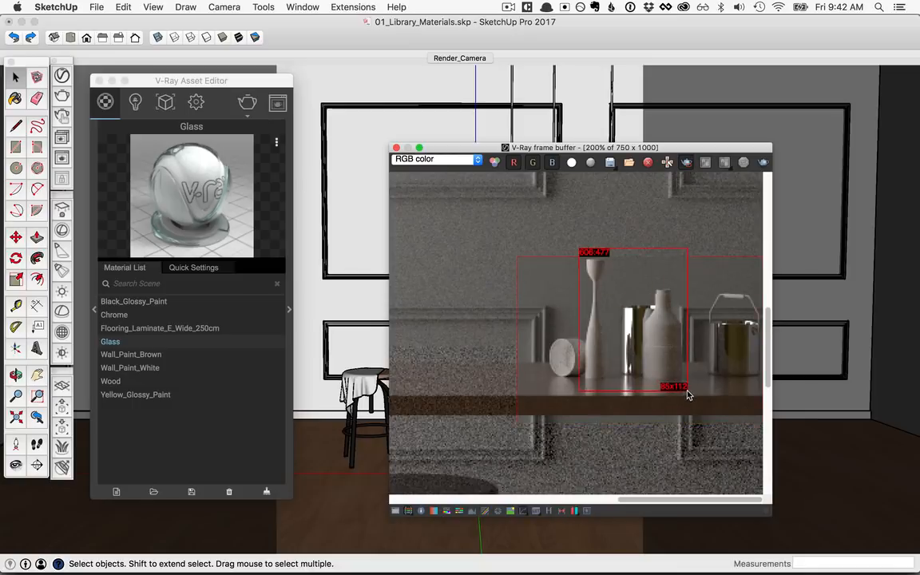
{"action": "left_click", "coordinate": [61, 116]}
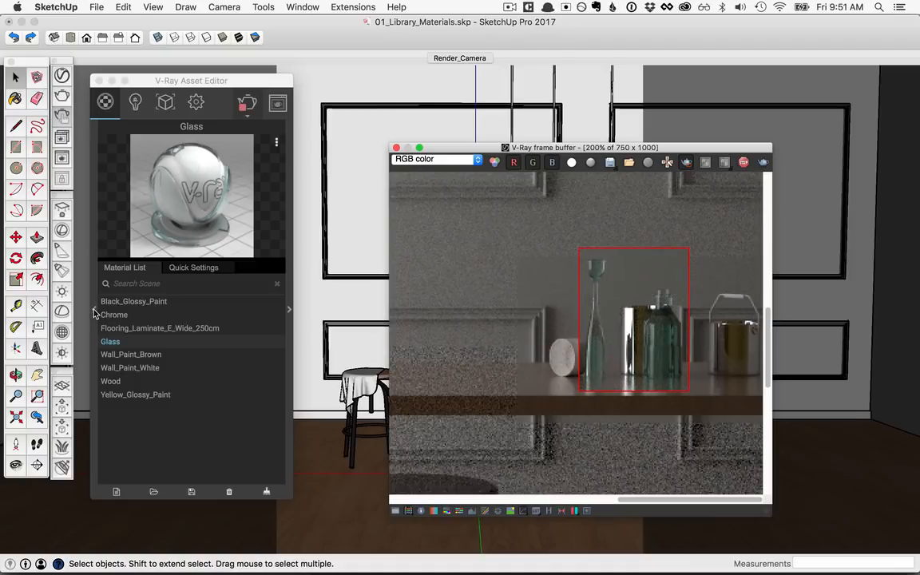
{"action": "left_click_drag", "start_coordinate": [129, 80], "coordinate": [300, 83]}
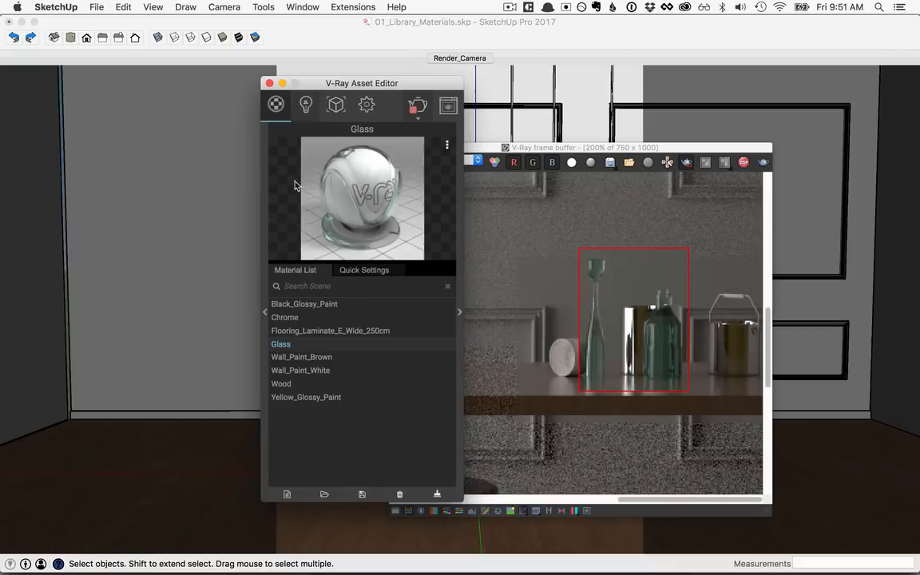
{"action": "left_click", "coordinate": [265, 313]}
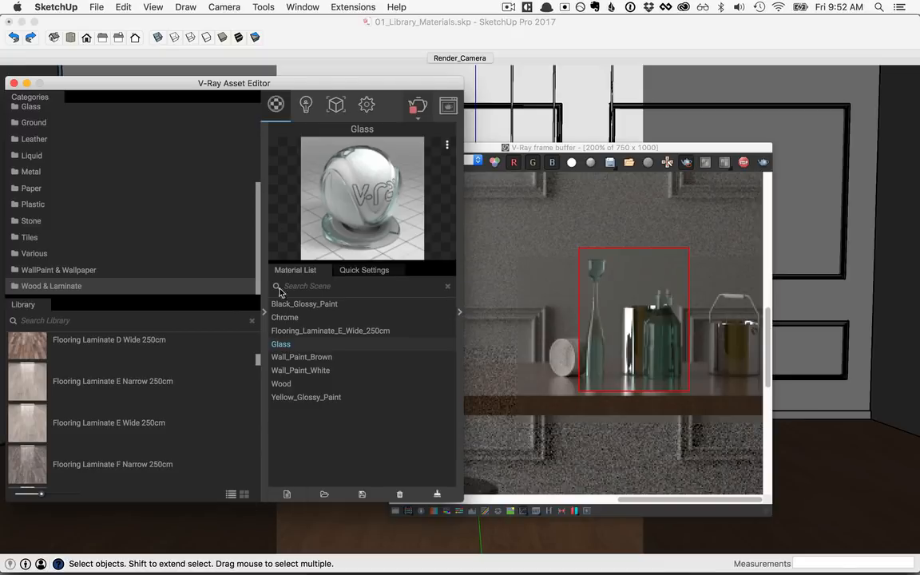
{"action": "left_click", "coordinate": [265, 313]}
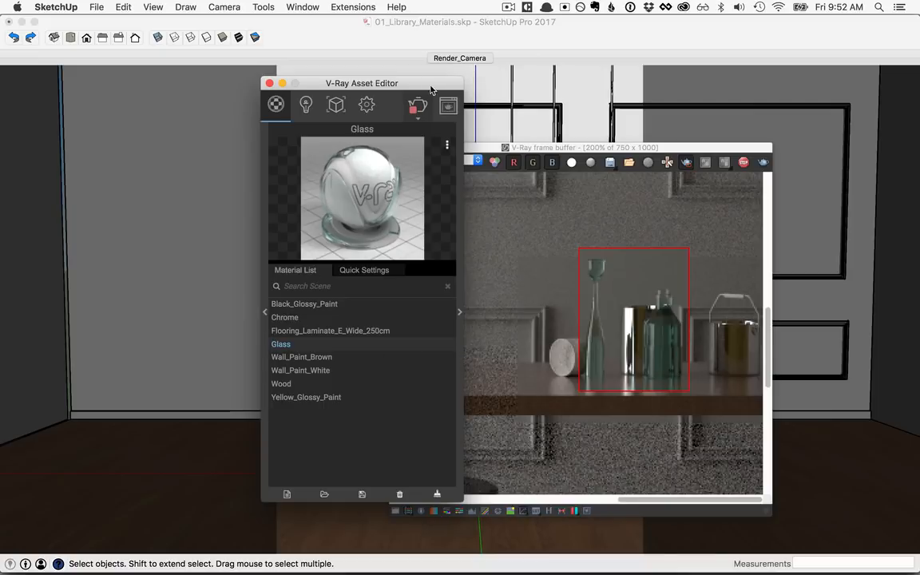
{"action": "left_click_drag", "start_coordinate": [430, 89], "coordinate": [291, 96]}
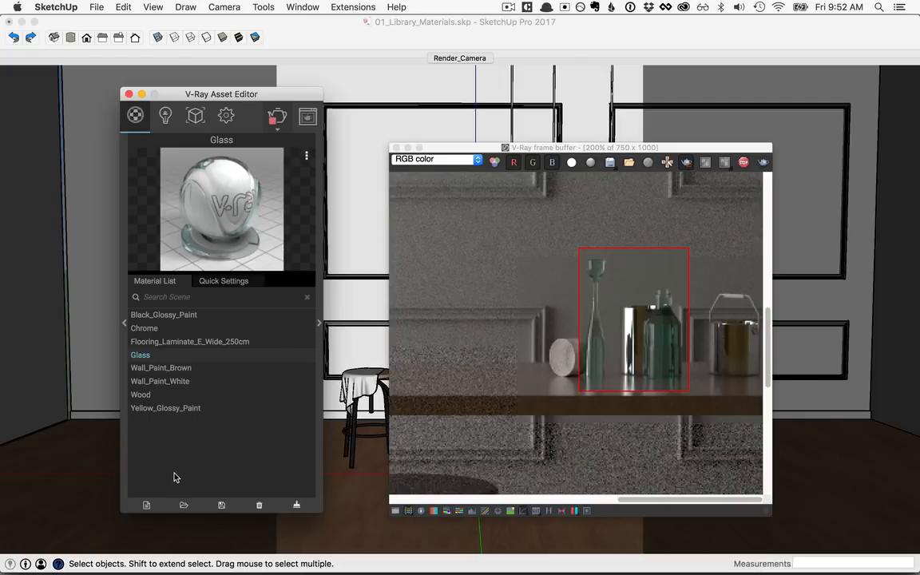
- Create an Emissive material and expand its Emissive parameters
{"action": "left_click", "coordinate": [147, 508]}
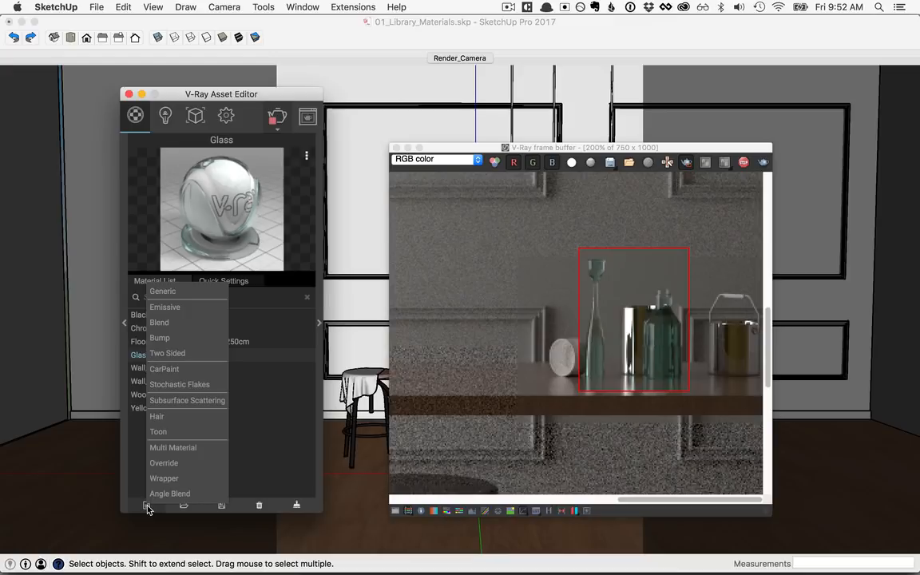
{"action": "left_click", "coordinate": [169, 306]}
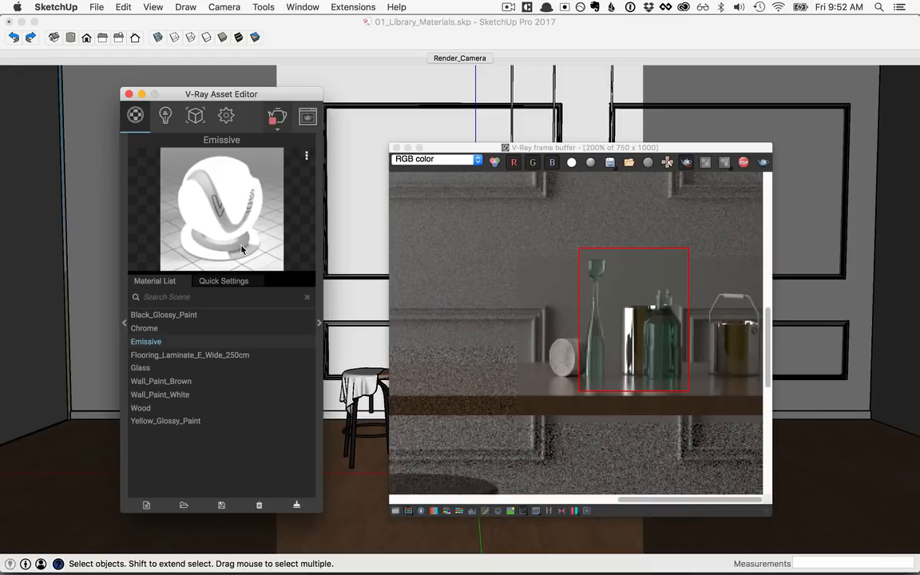
{"action": "left_click", "coordinate": [317, 326]}
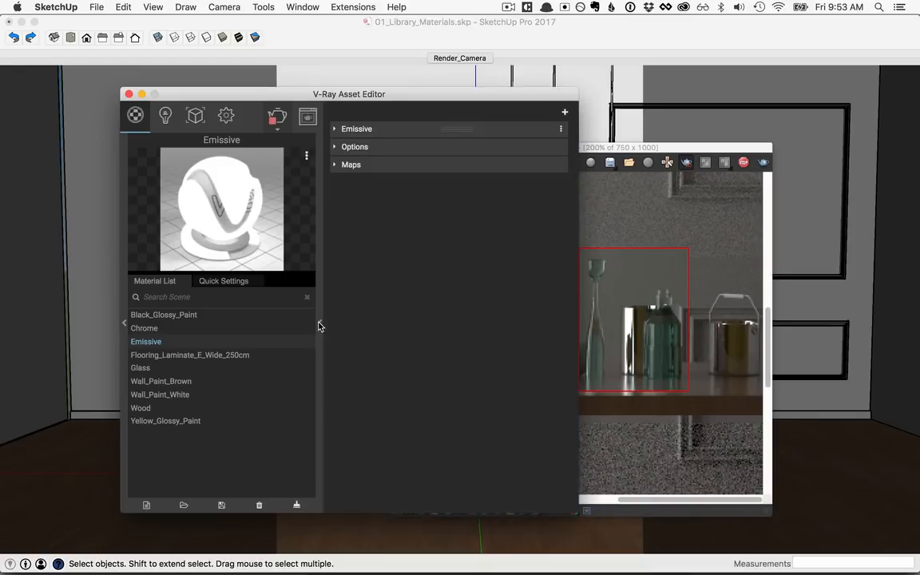
{"action": "left_click", "coordinate": [335, 131]}
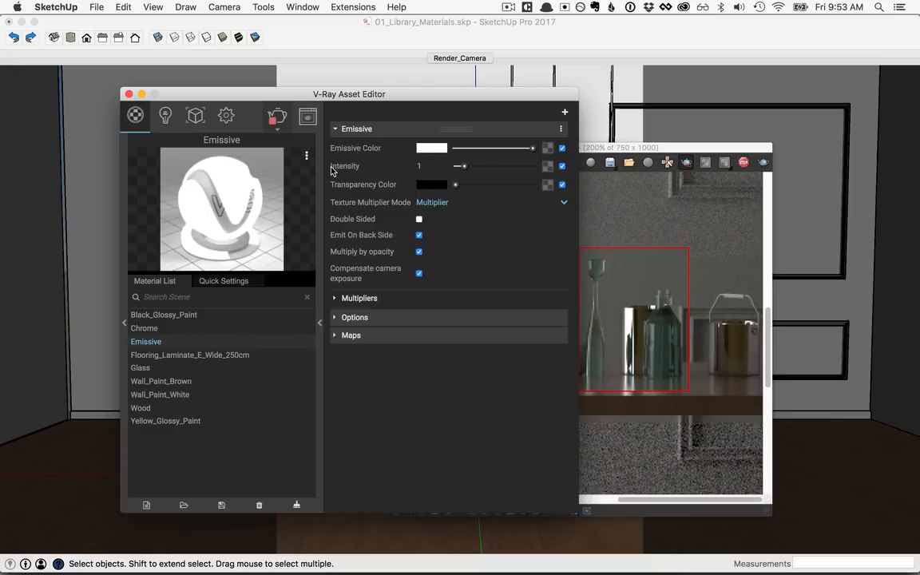
- Set the Emissive material's color to bright red, its Intensity to 1.2 and its Transparency Color to near-white
{"action": "left_click", "coordinate": [428, 150]}
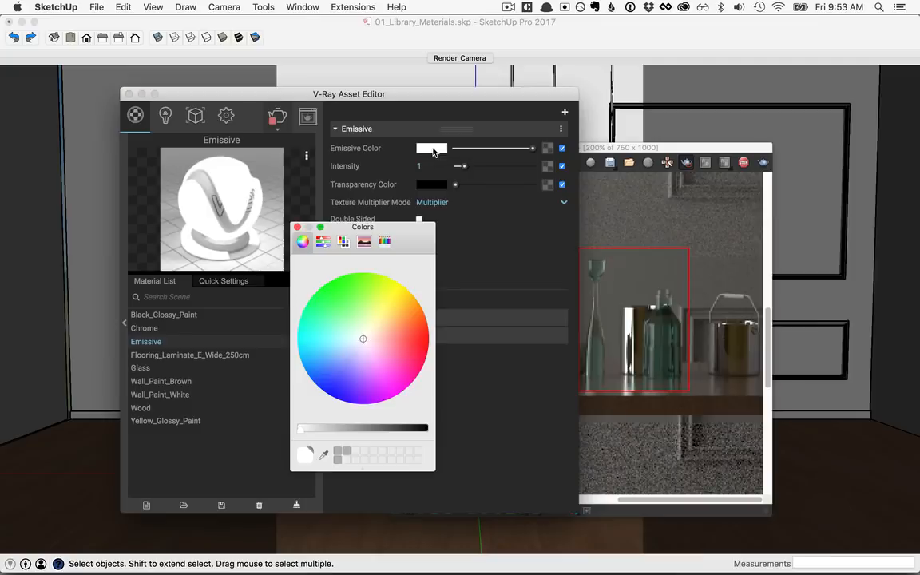
{"action": "left_click", "coordinate": [426, 333]}
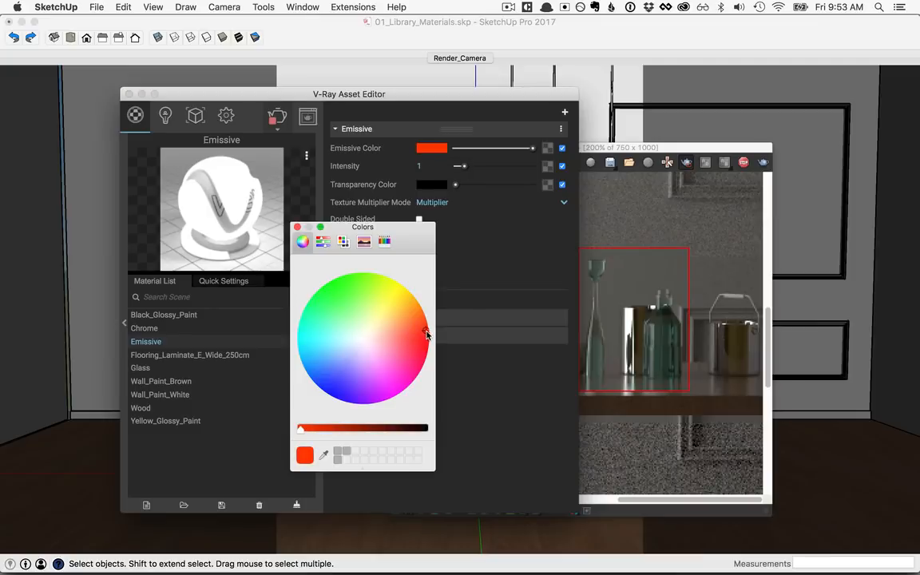
{"action": "left_click", "coordinate": [297, 226]}
{"action": "left_click_drag", "start_coordinate": [464, 166], "coordinate": [516, 186]}
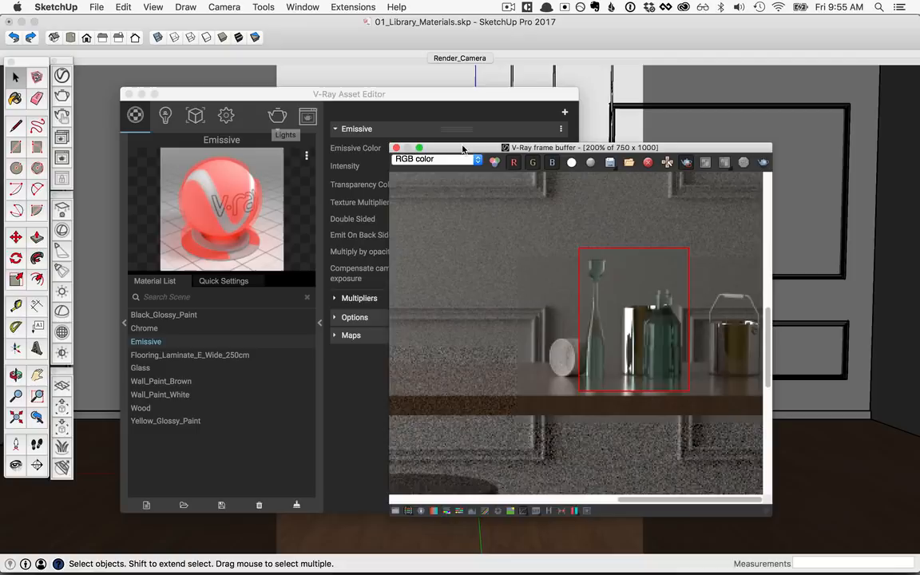
- Move the frame buffer aside and create a Two Sided material with Wall_Paint_White as its Front material
{"action": "left_click_drag", "start_coordinate": [463, 149], "coordinate": [605, 128]}
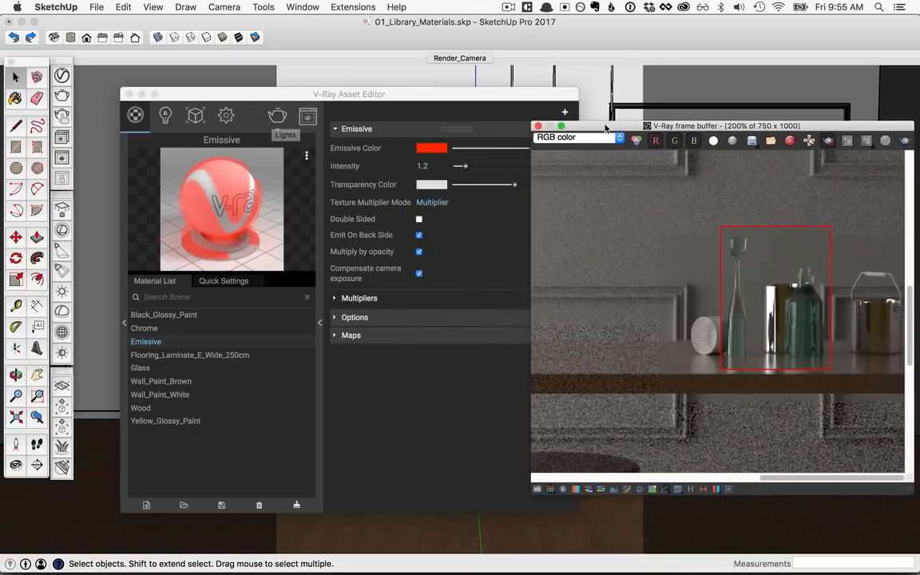
{"action": "left_click", "coordinate": [146, 504]}
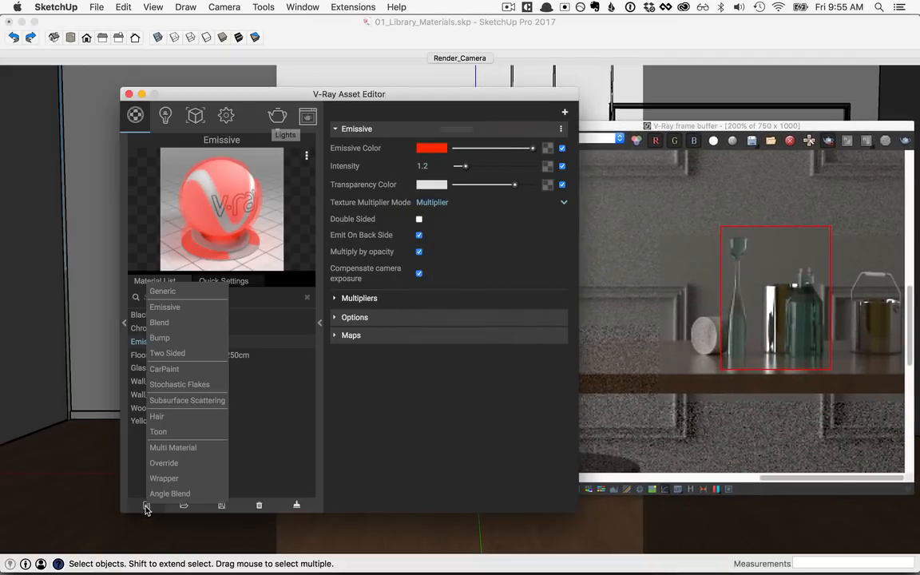
{"action": "left_click", "coordinate": [178, 354]}
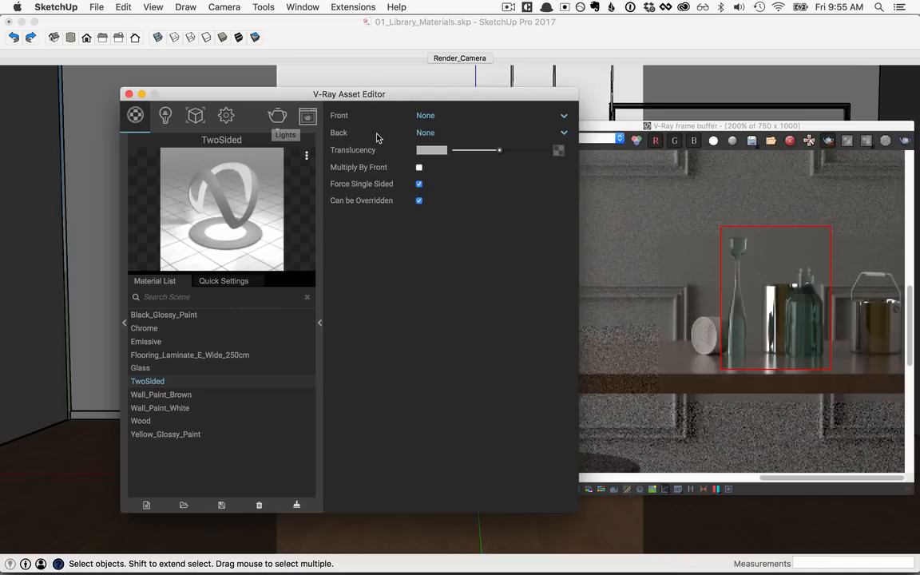
{"action": "mouse_move", "coordinate": [377, 137]}
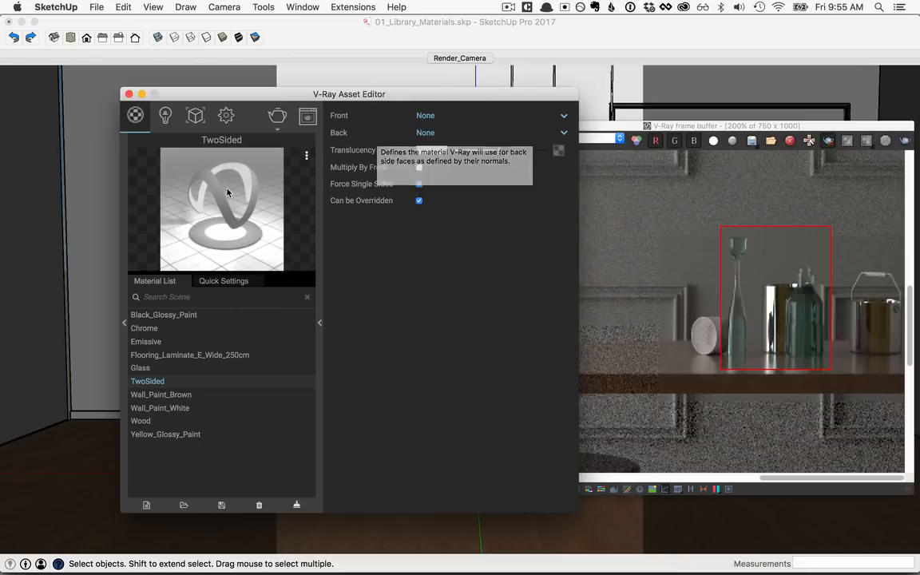
{"action": "left_click", "coordinate": [564, 115]}
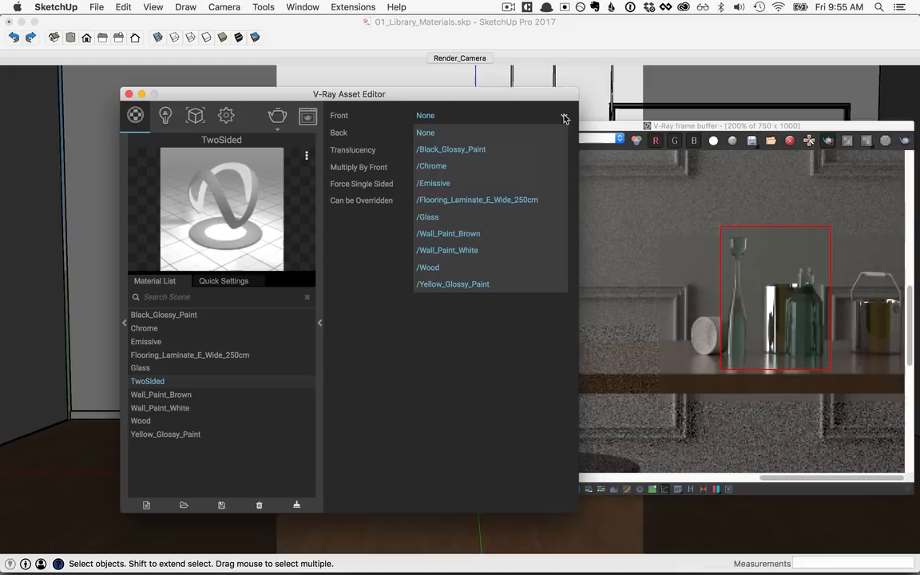
{"action": "left_click", "coordinate": [471, 254]}
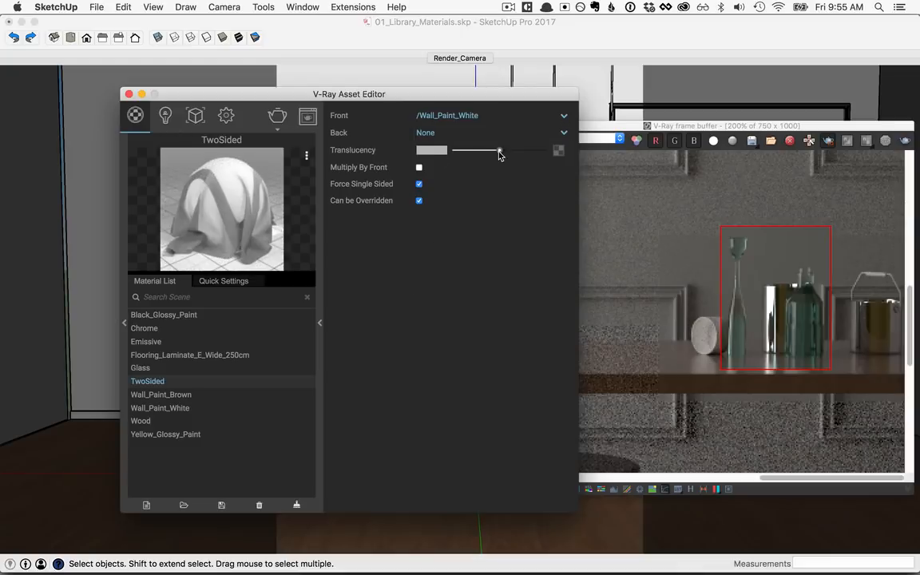
- Assign Wall_Paint_Brown as the TwoSided material's Back and try Translucency at white and dark grey, ending at a mid-range level
{"action": "left_click_drag", "start_coordinate": [500, 152], "coordinate": [539, 153]}
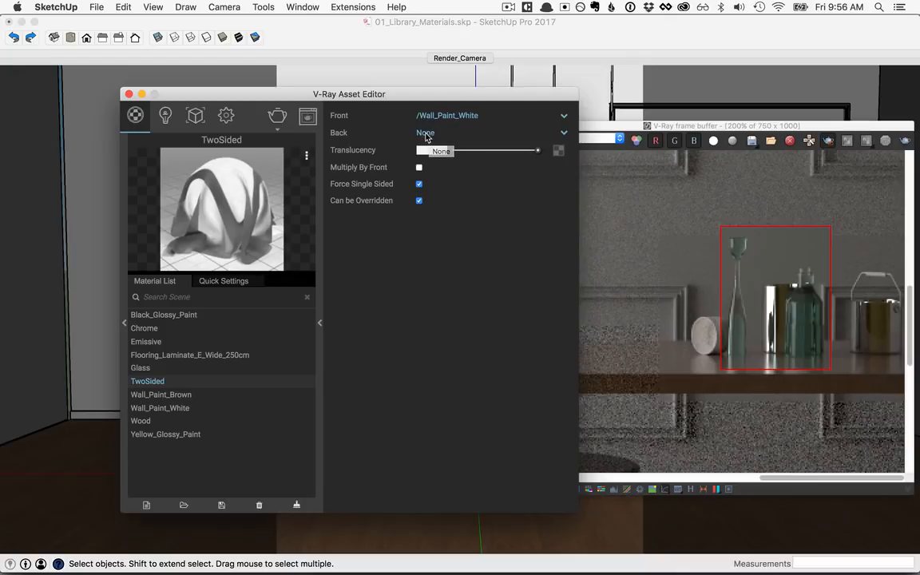
{"action": "left_click", "coordinate": [562, 135]}
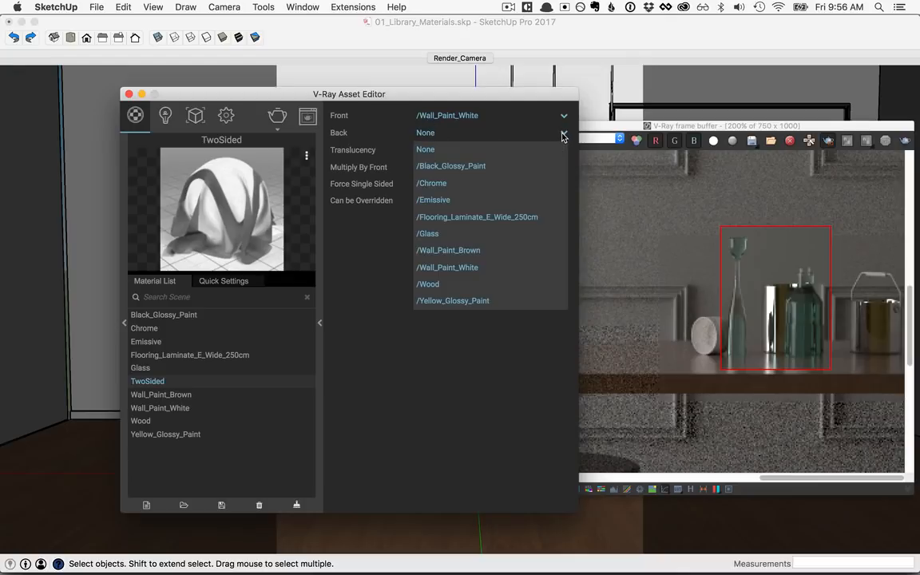
{"action": "left_click", "coordinate": [478, 252]}
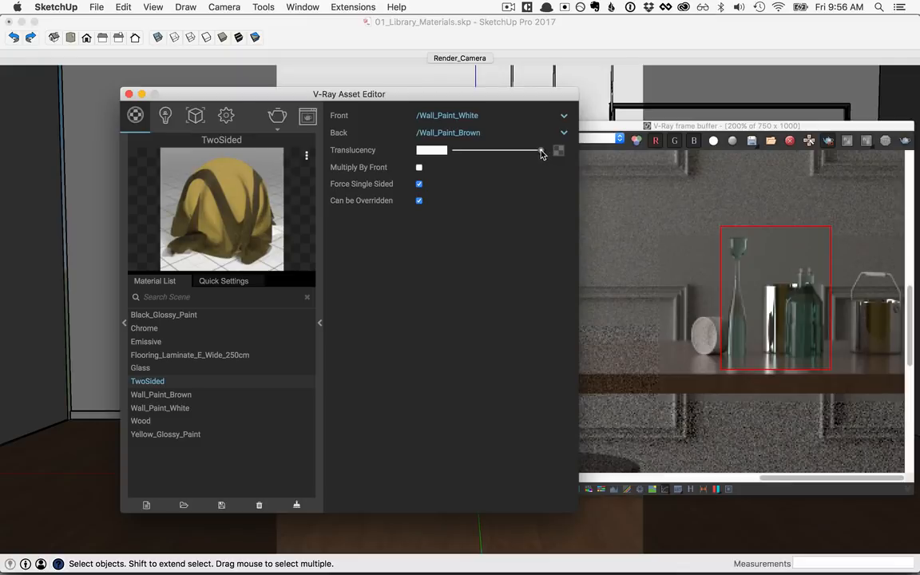
{"action": "left_click_drag", "start_coordinate": [540, 153], "coordinate": [473, 150]}
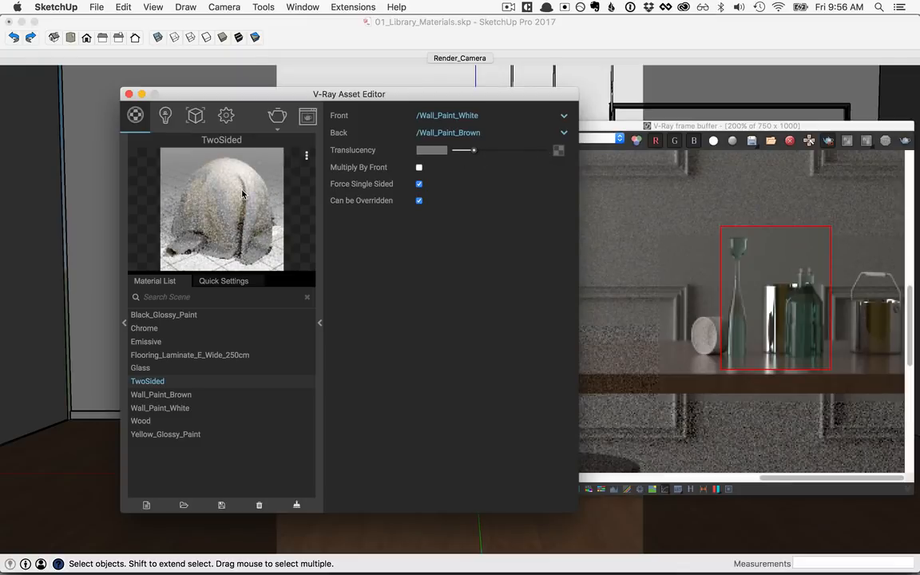
{"action": "left_click_drag", "start_coordinate": [476, 150], "coordinate": [502, 151]}
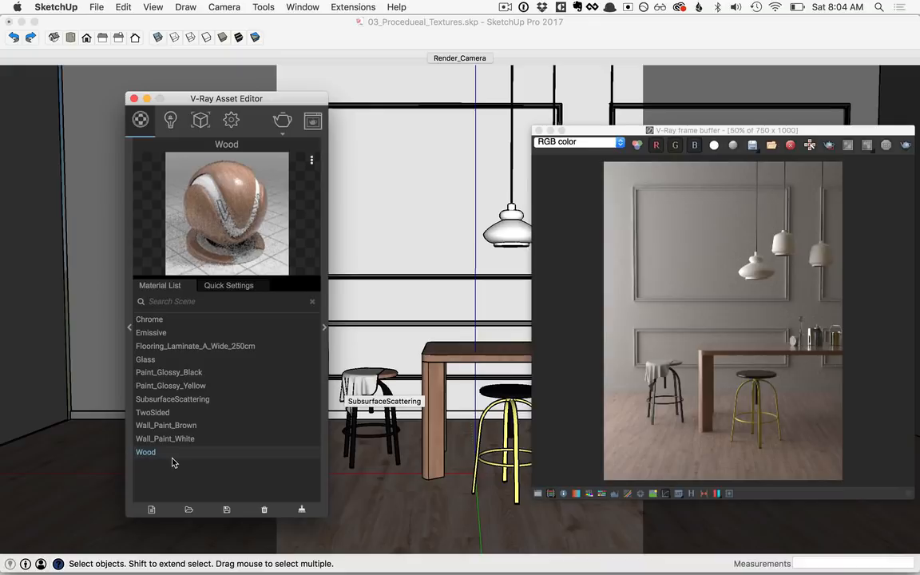
- Show the Wood material's parameters and copy its Diffuse bitmap texture
{"action": "left_click", "coordinate": [324, 327]}
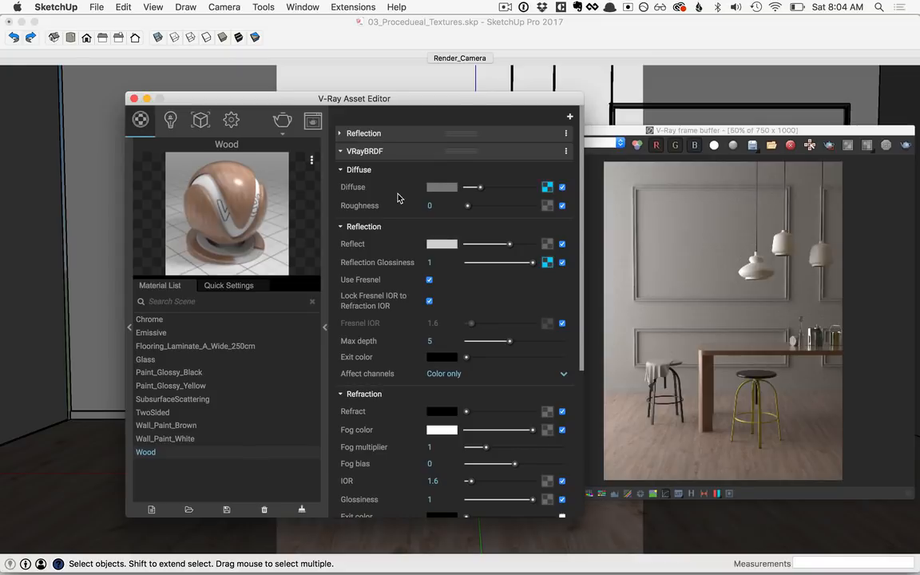
{"action": "right_click", "coordinate": [546, 188]}
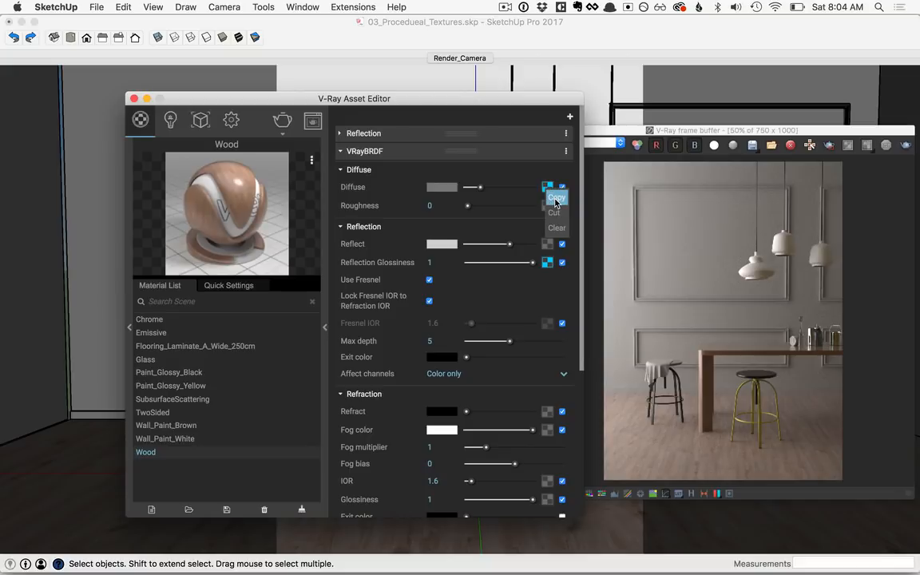
{"action": "left_click", "coordinate": [557, 198]}
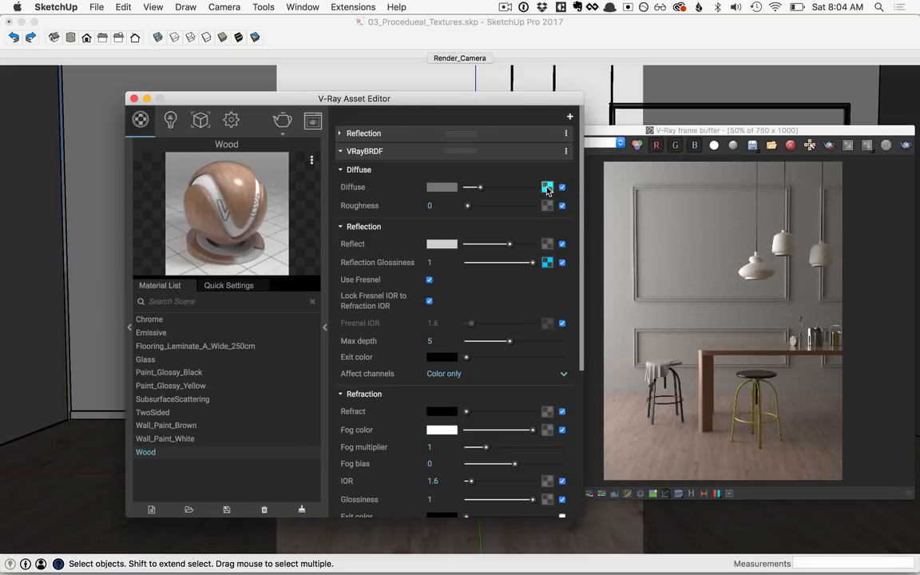
- Replace Wood's Diffuse texture with Color Correction and paste the copied bitmap into its Texture slot as a copy
{"action": "left_click", "coordinate": [546, 187]}
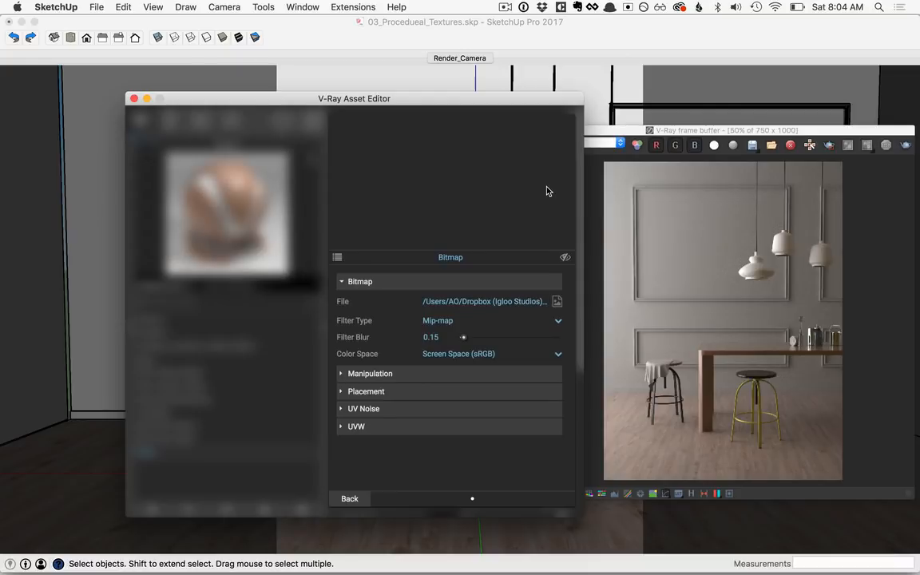
{"action": "left_click", "coordinate": [336, 257]}
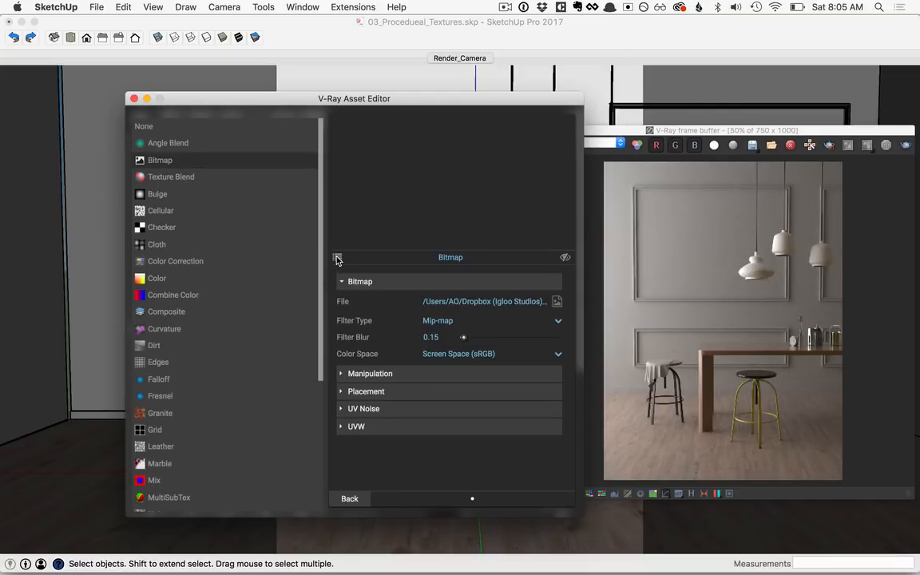
{"action": "left_click", "coordinate": [175, 261]}
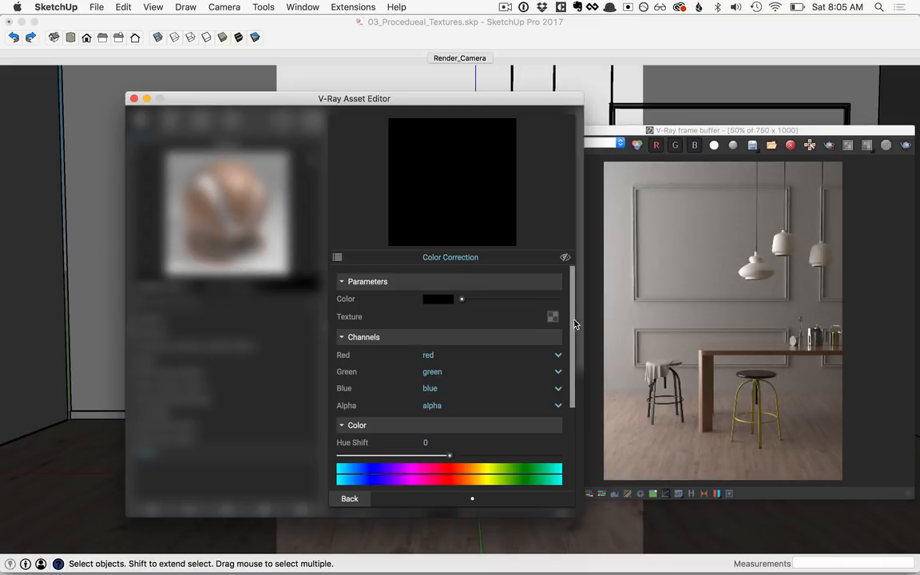
{"action": "right_click", "coordinate": [554, 318]}
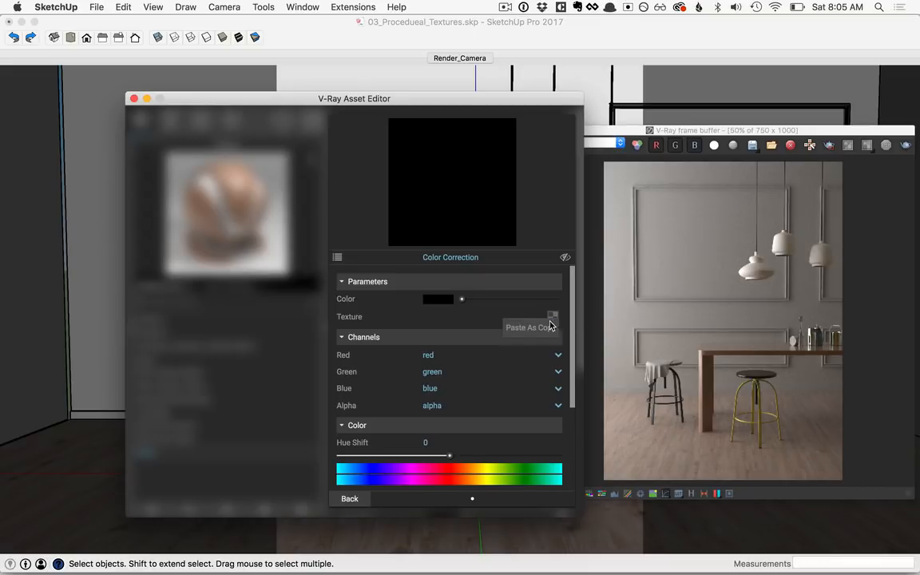
{"action": "left_click", "coordinate": [530, 328]}
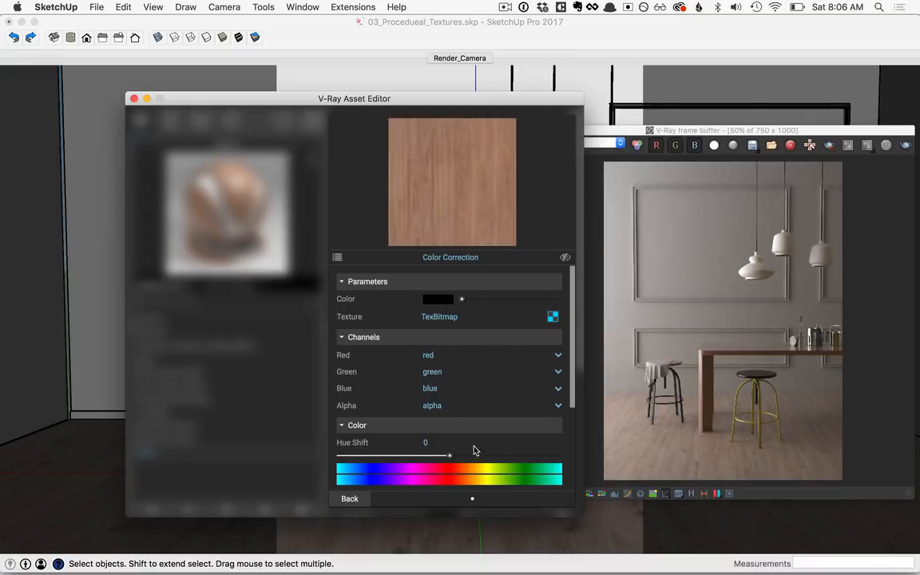
- Set the Color Correction's Brightness to -0.072 and its Contrast to 1.25
{"action": "scroll", "coordinate": [464, 402], "scroll_direction": "down", "scroll_amount": 3}
{"action": "scroll", "coordinate": [464, 402], "scroll_direction": "up", "scroll_amount": 2}
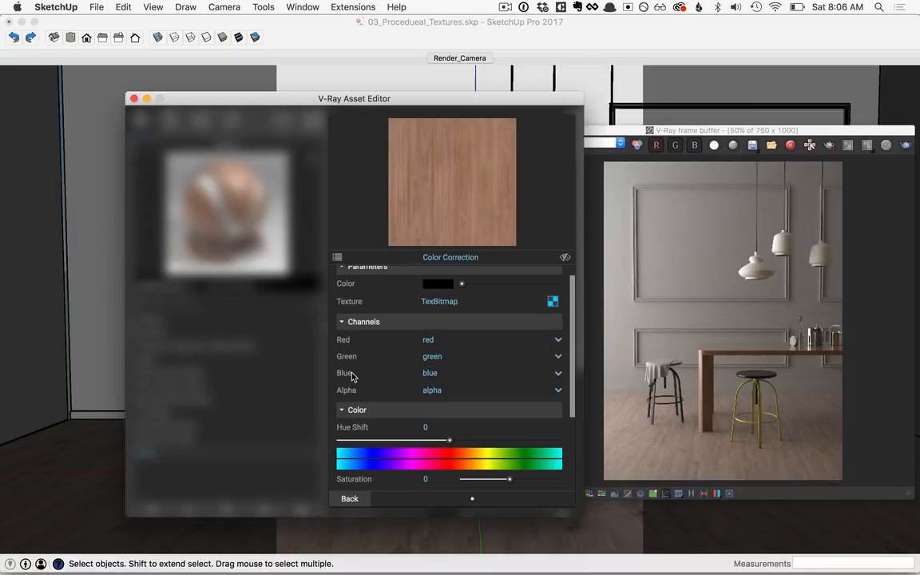
{"action": "scroll", "coordinate": [367, 376], "scroll_direction": "down", "scroll_amount": 5}
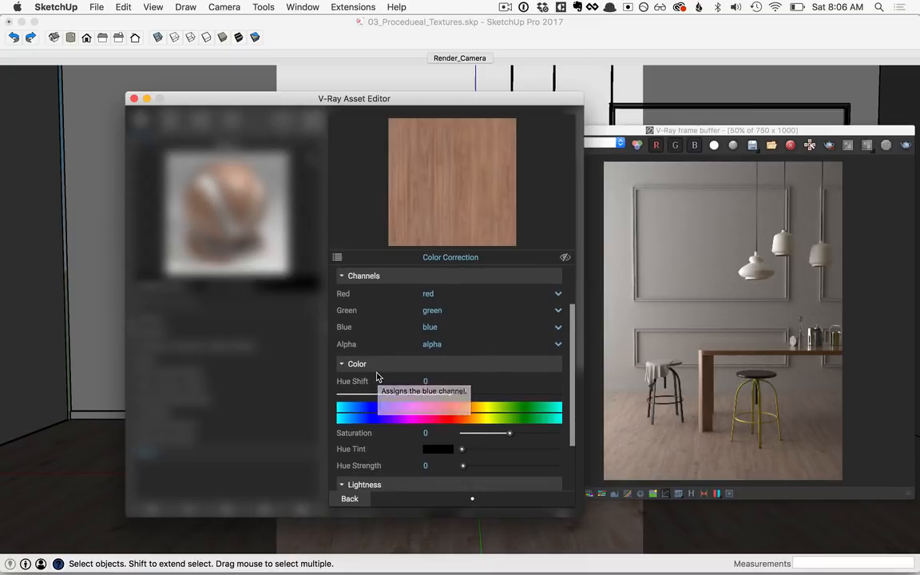
{"action": "scroll", "coordinate": [377, 375], "scroll_direction": "down", "scroll_amount": 1}
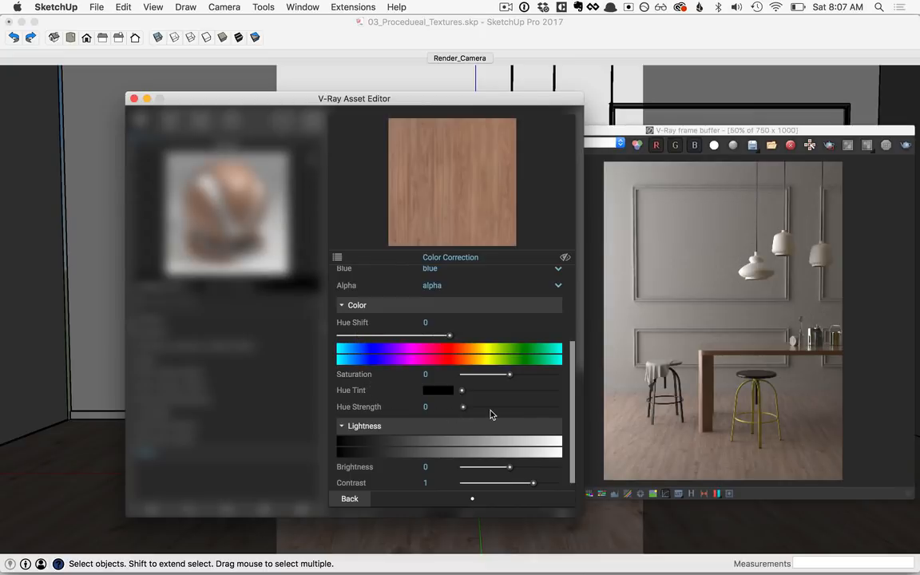
{"action": "scroll", "coordinate": [491, 414], "scroll_direction": "down", "scroll_amount": 1}
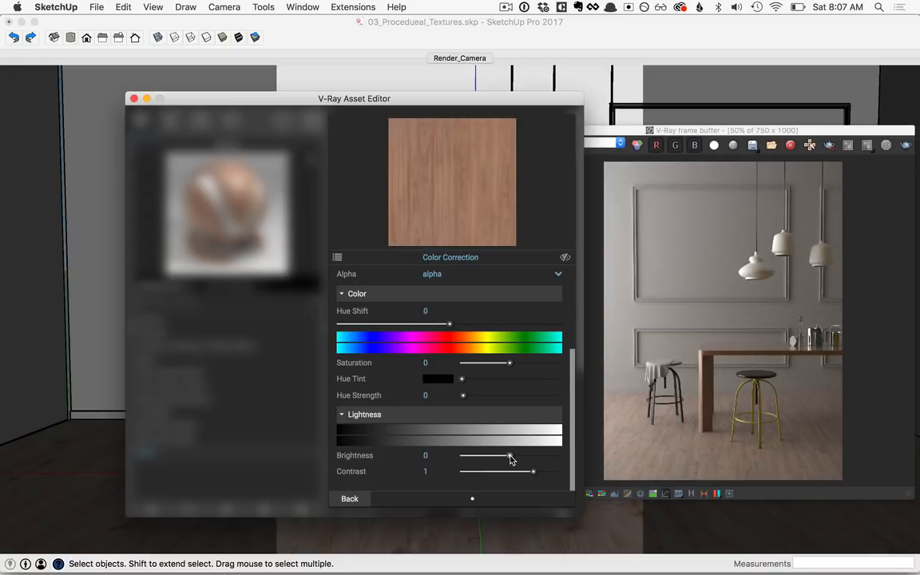
{"action": "left_click_drag", "start_coordinate": [511, 459], "coordinate": [507, 457]}
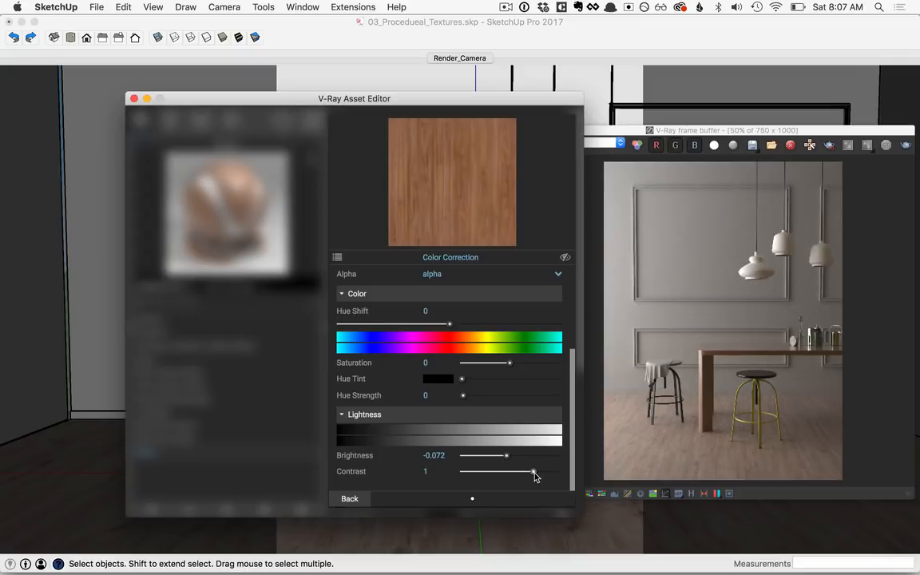
{"action": "left_click_drag", "start_coordinate": [534, 476], "coordinate": [539, 477]}
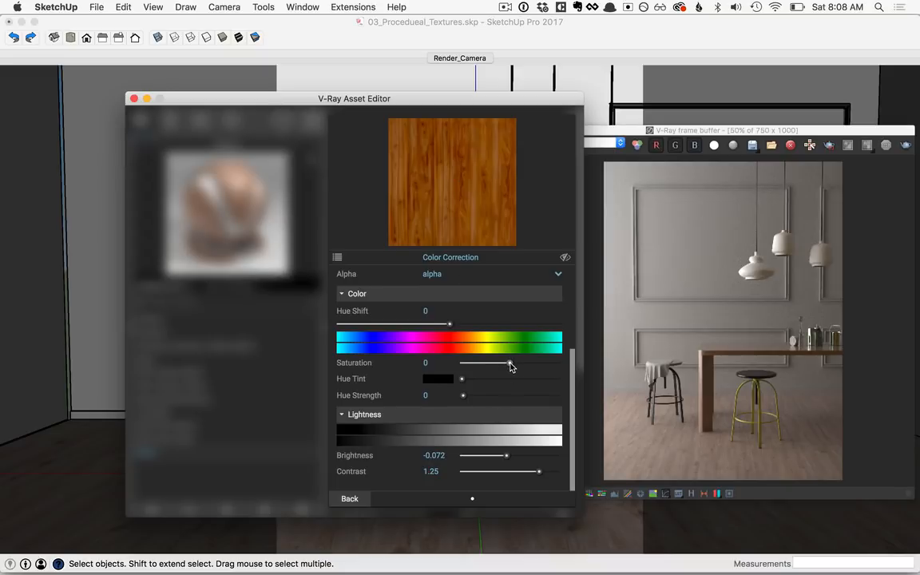
- Set the Color Correction's Saturation to -0.48 and Hue Shift to 13.1, and return to the Wood material
{"action": "left_click_drag", "start_coordinate": [506, 365], "coordinate": [487, 364]}
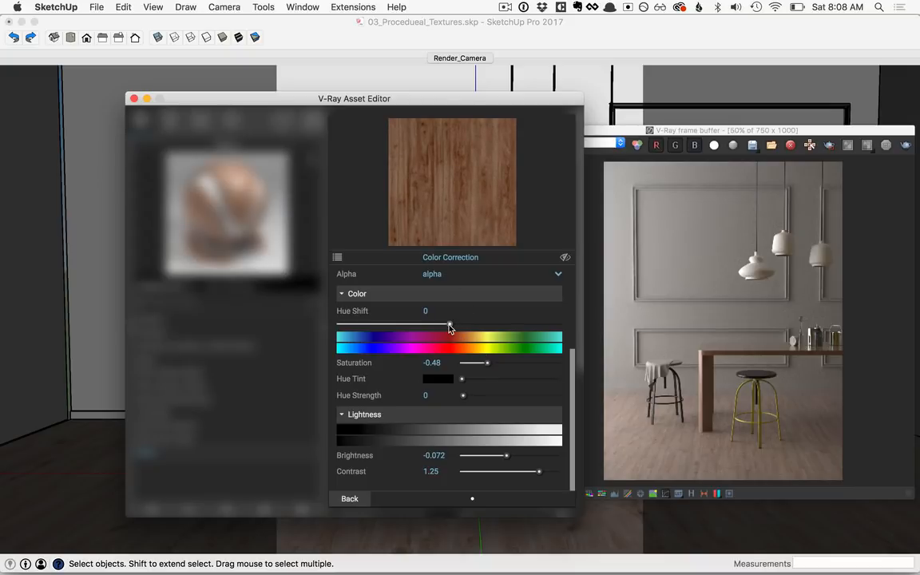
{"action": "left_click_drag", "start_coordinate": [449, 328], "coordinate": [457, 326]}
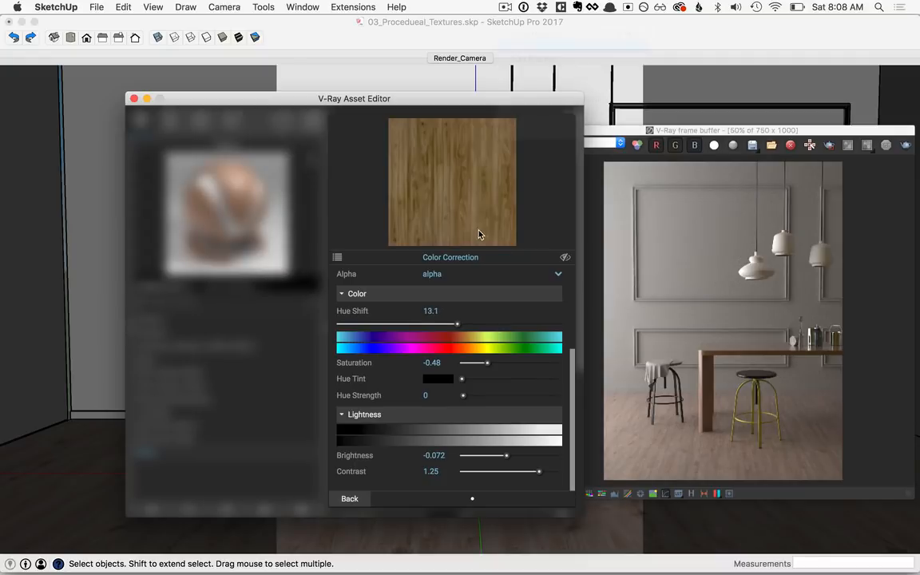
{"action": "left_click", "coordinate": [352, 497]}
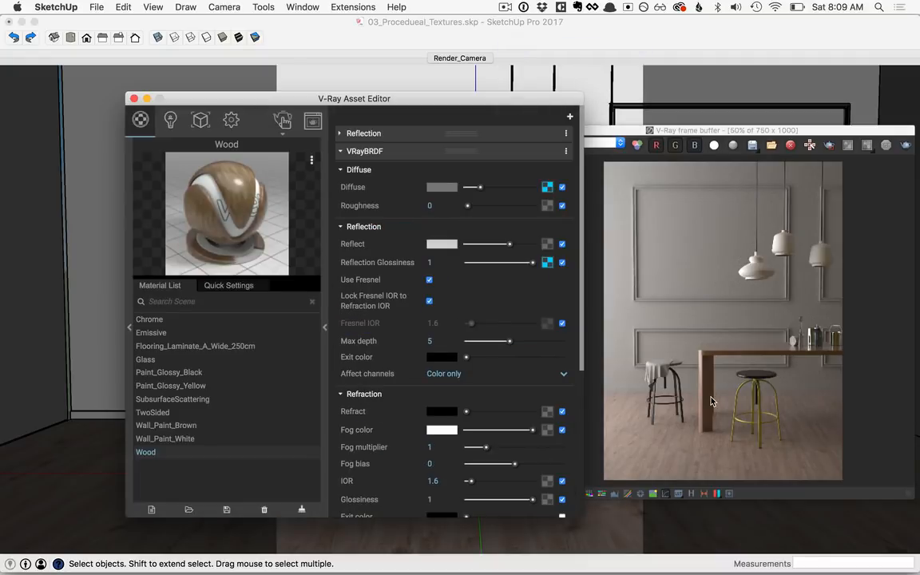
- Mark a render region around the table's corner and upper leg in the frame buffer and start an interactive render
{"action": "scroll", "coordinate": [710, 402], "scroll_direction": "up", "scroll_amount": 1}
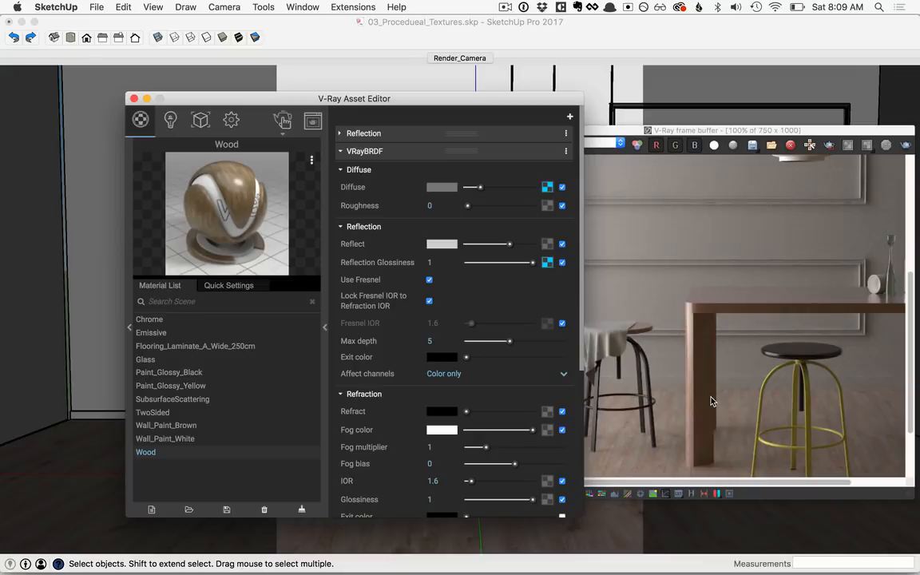
{"action": "left_click", "coordinate": [695, 292]}
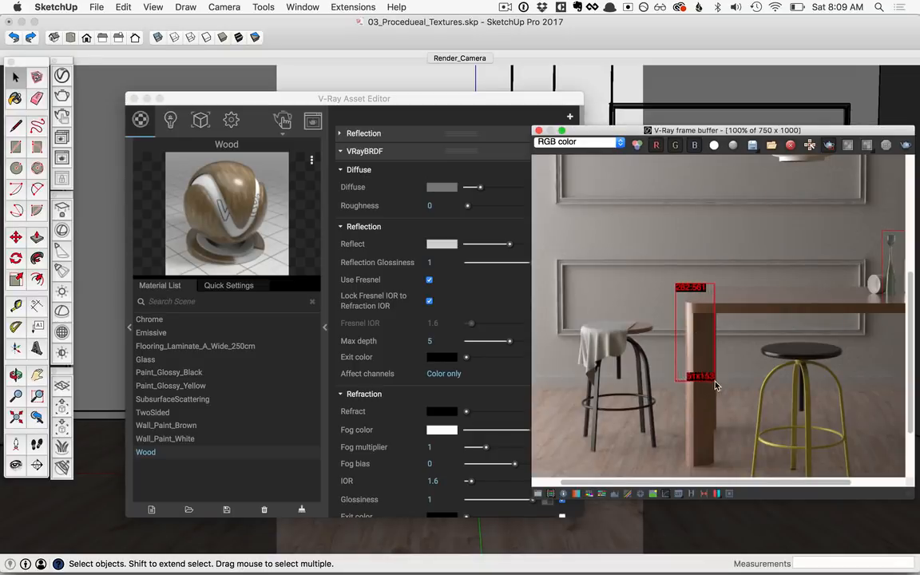
{"action": "left_click_drag", "start_coordinate": [675, 283], "coordinate": [727, 381]}
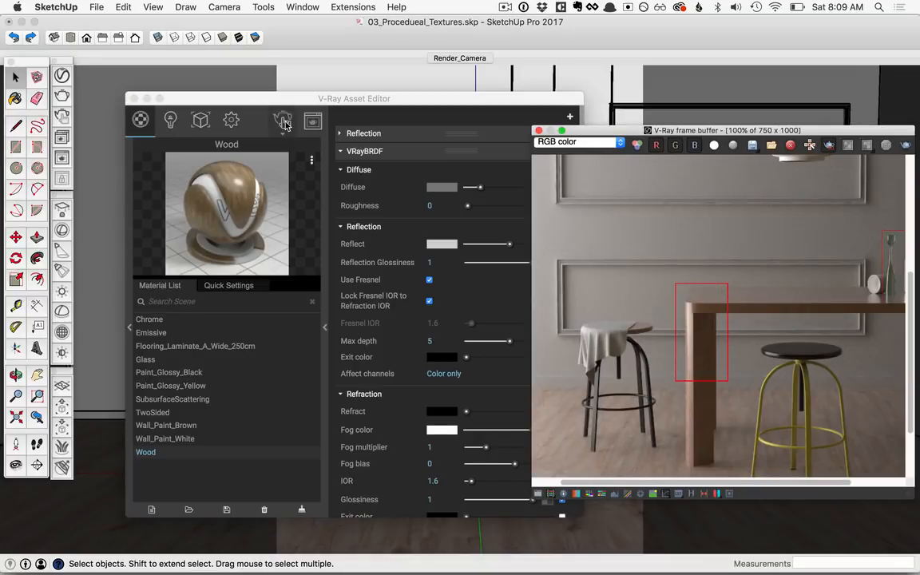
{"action": "left_click", "coordinate": [283, 121]}
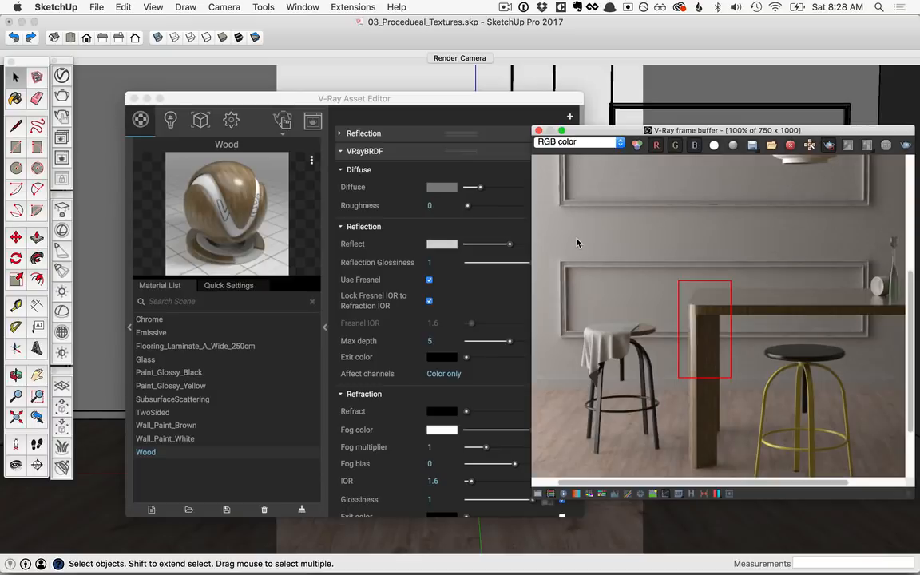
- Redraw the render region over the edge of the upper wall moulding, away from the lamps
{"action": "scroll", "coordinate": [558, 197], "scroll_direction": "down", "scroll_amount": 1}
{"action": "left_click_drag", "start_coordinate": [633, 243], "coordinate": [660, 271]}
{"action": "scroll", "coordinate": [635, 255], "scroll_direction": "up", "scroll_amount": 1}
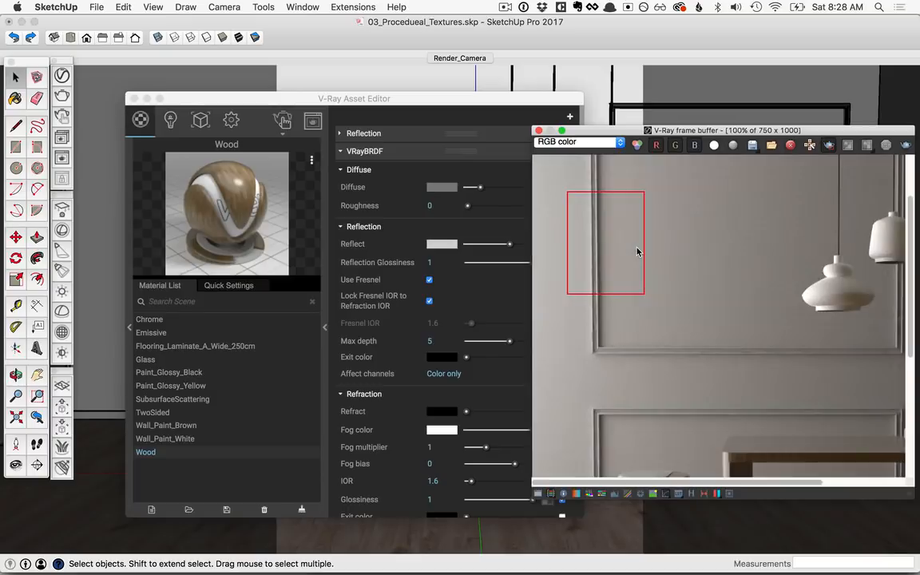
- Open the Wall_Paint_White material's Maps settings and turn on its Bump map
{"action": "left_click", "coordinate": [165, 440]}
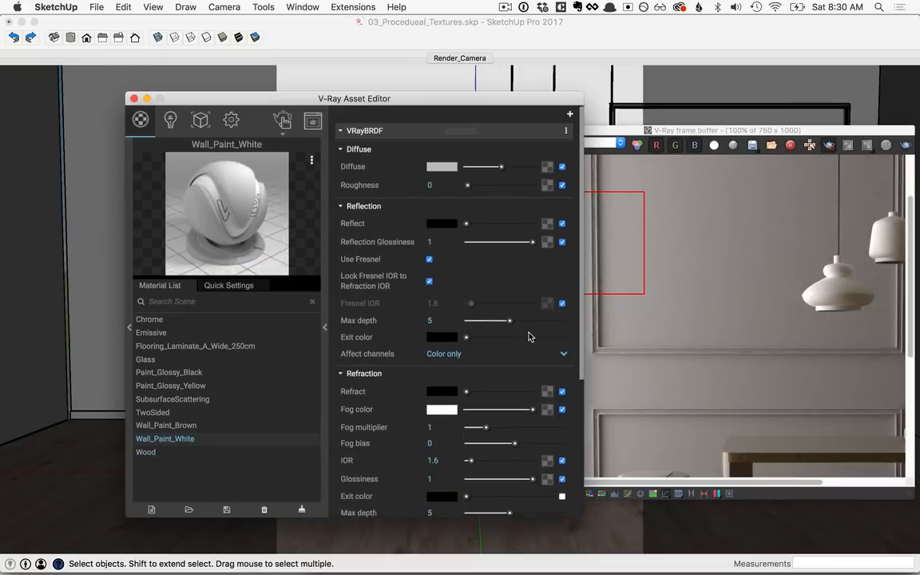
{"action": "scroll", "coordinate": [530, 319], "scroll_direction": "down", "scroll_amount": 5}
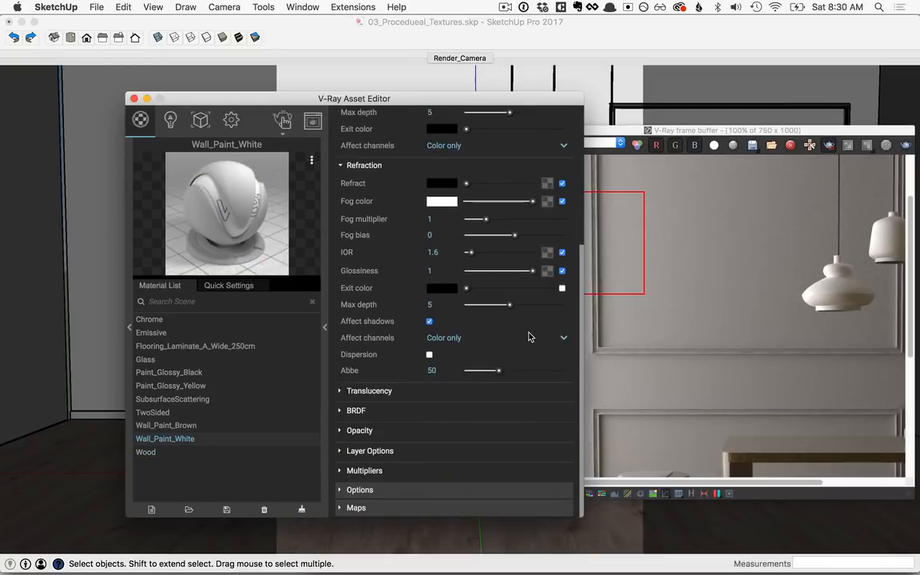
{"action": "left_click", "coordinate": [357, 508]}
{"action": "scroll", "coordinate": [390, 452], "scroll_direction": "down", "scroll_amount": 2}
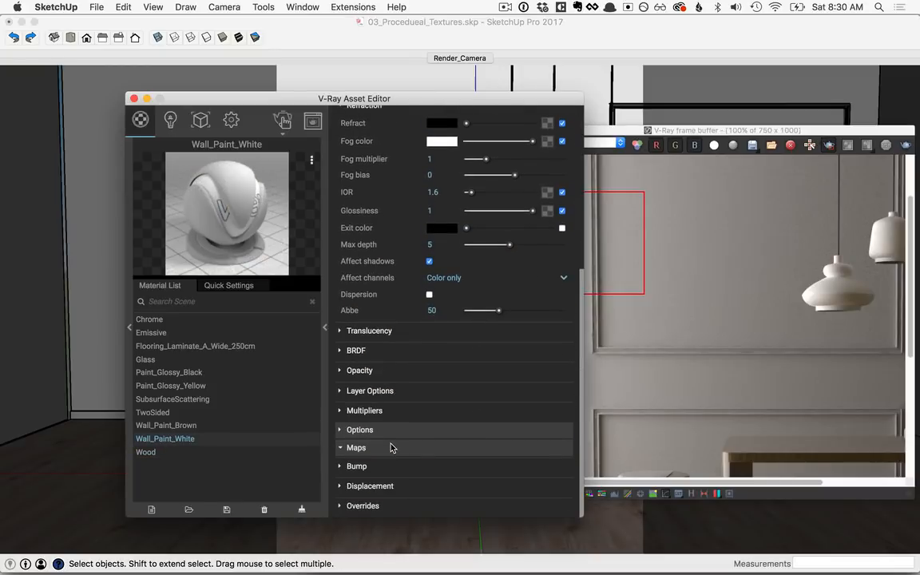
{"action": "left_click", "coordinate": [357, 468]}
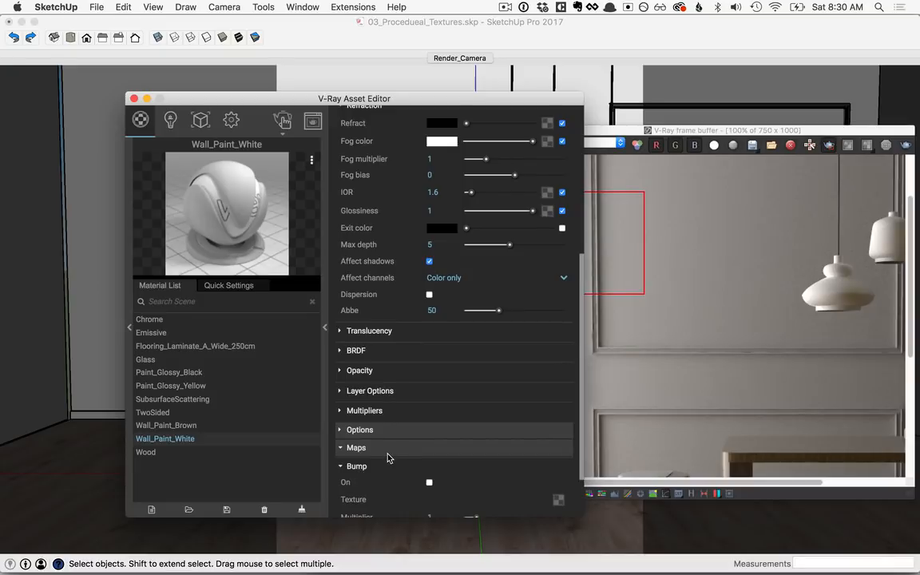
{"action": "scroll", "coordinate": [388, 457], "scroll_direction": "down", "scroll_amount": 2}
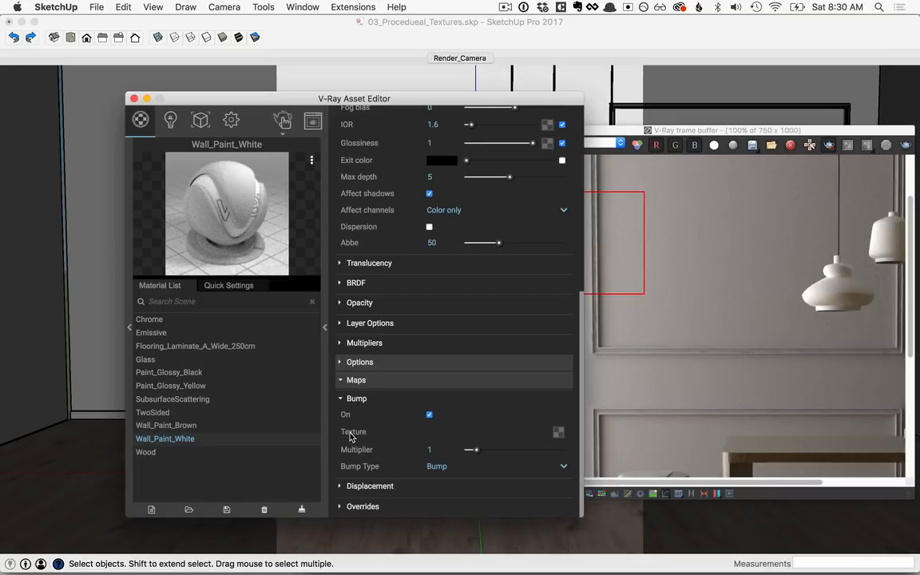
- Assign a Noise texture to Wall_Paint_White's bump and start an interactive render of the wall region
{"action": "left_click", "coordinate": [559, 433]}
{"action": "scroll", "coordinate": [308, 400], "scroll_direction": "down", "scroll_amount": 5}
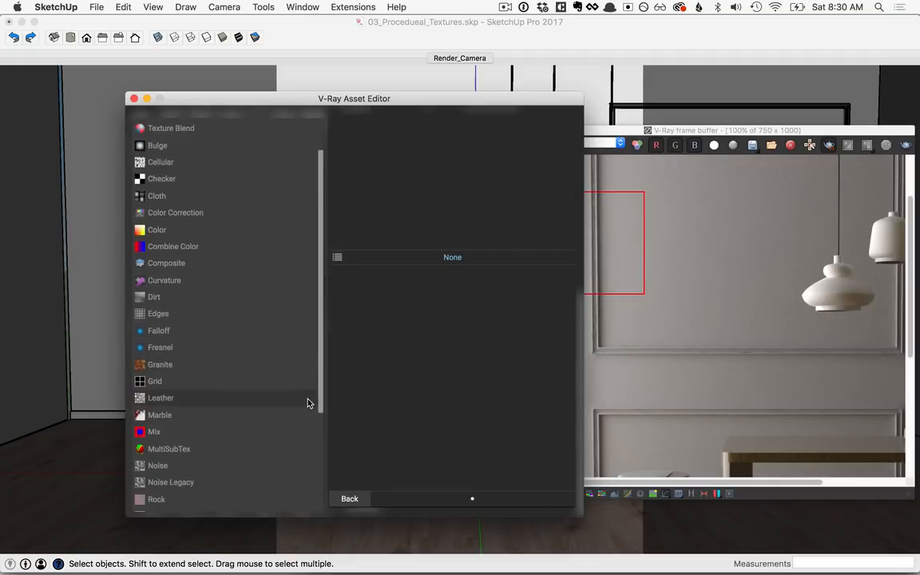
{"action": "left_click", "coordinate": [166, 402]}
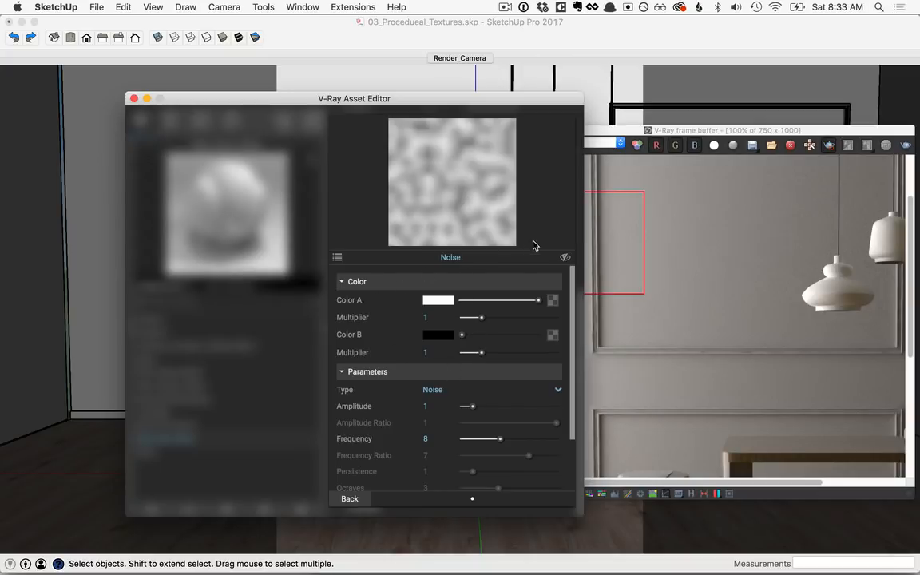
{"action": "left_click", "coordinate": [377, 35]}
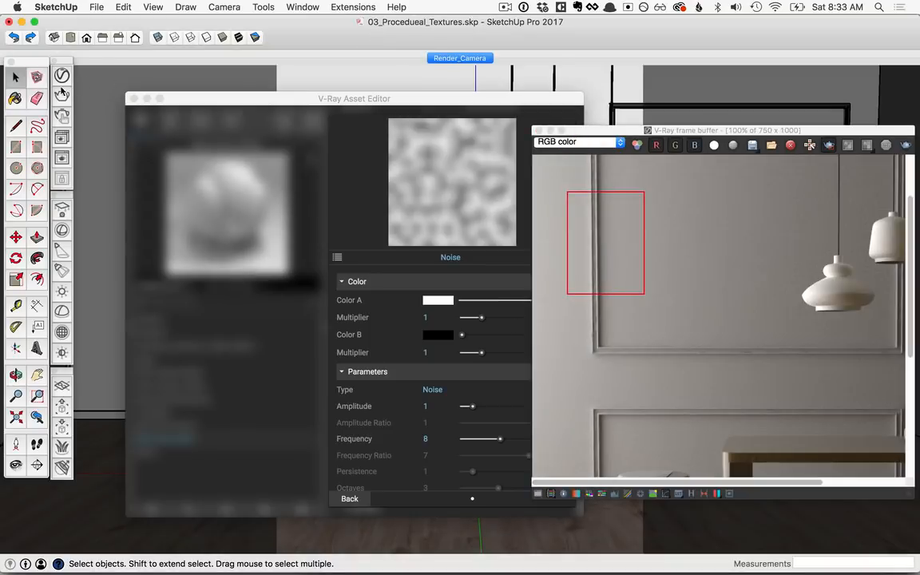
{"action": "left_click", "coordinate": [62, 117]}
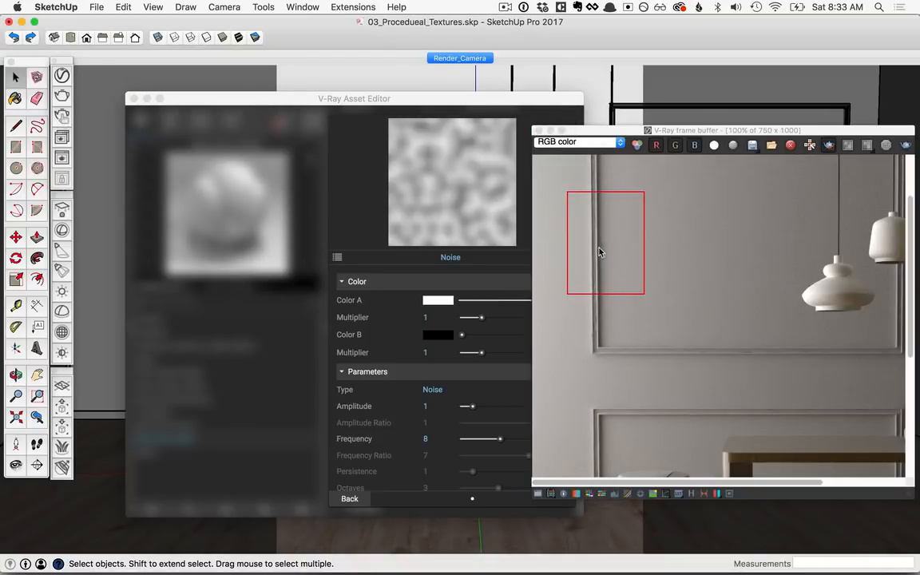
- Keep the texture Type at Noise and try Amplitude at 4.43, ending at 0.4
{"action": "left_click", "coordinate": [476, 383]}
{"action": "scroll", "coordinate": [375, 339], "scroll_direction": "down", "scroll_amount": 3}
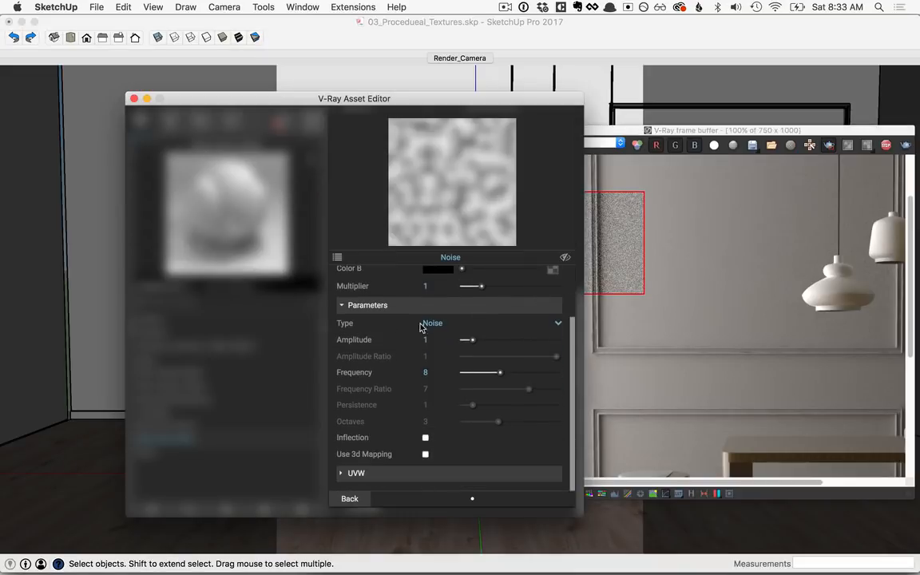
{"action": "left_click", "coordinate": [558, 325]}
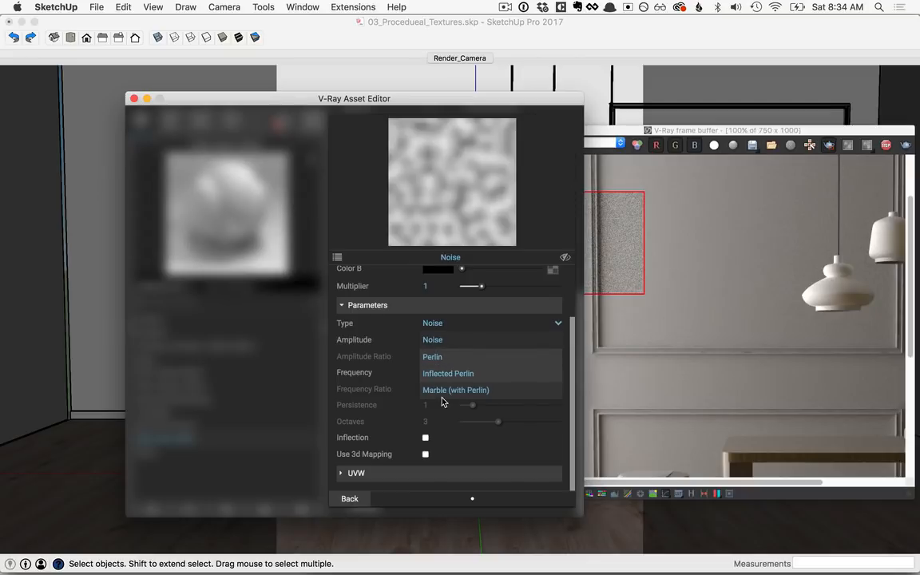
{"action": "left_click", "coordinate": [438, 342]}
{"action": "left_click_drag", "start_coordinate": [472, 339], "coordinate": [504, 342]}
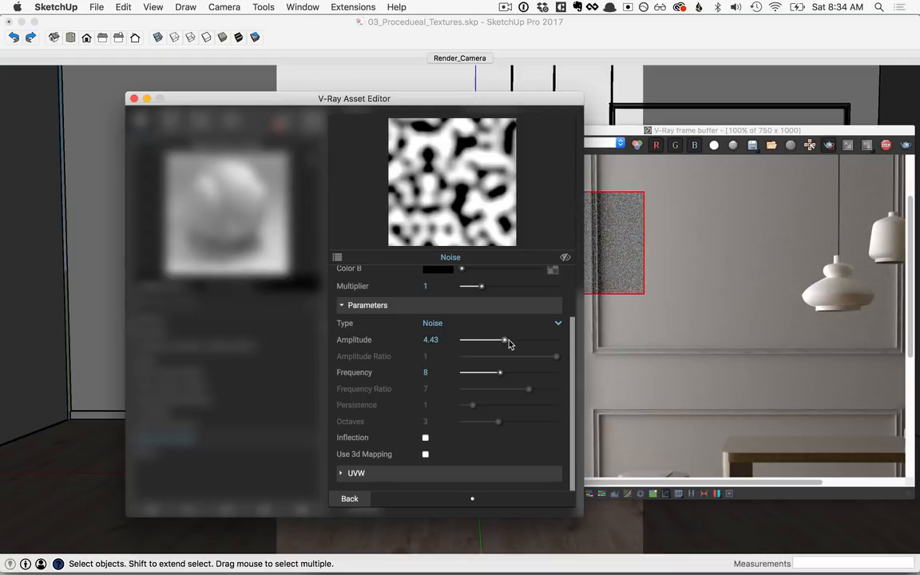
{"action": "left_click_drag", "start_coordinate": [504, 341], "coordinate": [473, 342]}
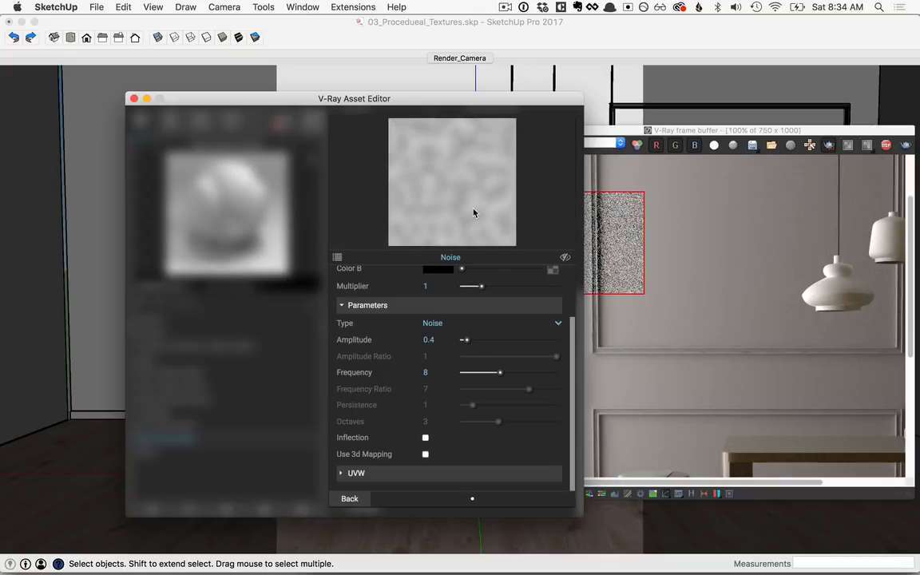
- Try the bump Noise texture at Amplitude 3.13 with Frequency 4 and 12.7, and inspect the rendered wall region up close
{"action": "left_click_drag", "start_coordinate": [464, 341], "coordinate": [492, 341]}
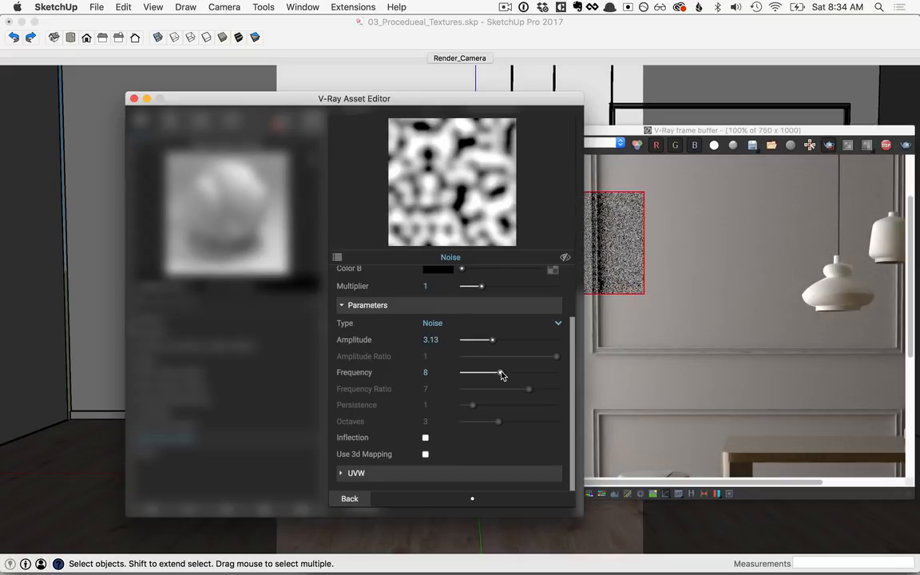
{"action": "left_click_drag", "start_coordinate": [501, 374], "coordinate": [482, 375]}
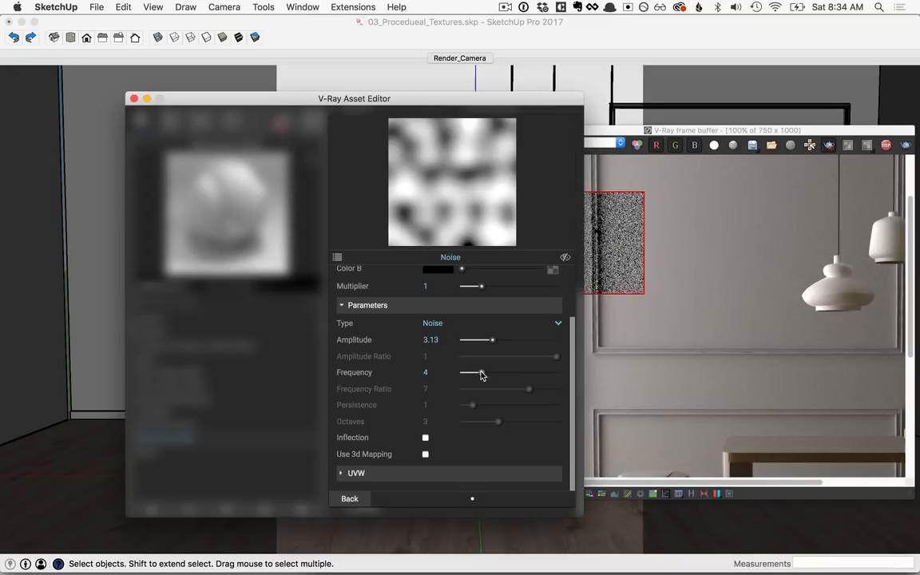
{"action": "left_click_drag", "start_coordinate": [483, 374], "coordinate": [523, 376]}
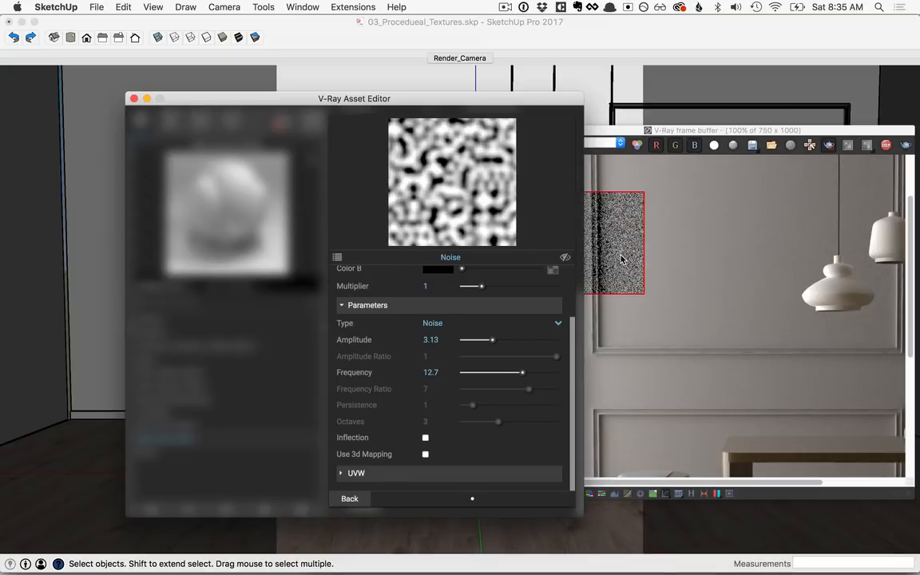
{"action": "left_click_drag", "start_coordinate": [574, 106], "coordinate": [526, 121]}
{"action": "left_click", "coordinate": [577, 236]}
{"action": "scroll", "coordinate": [578, 235], "scroll_direction": "up", "scroll_amount": 1}
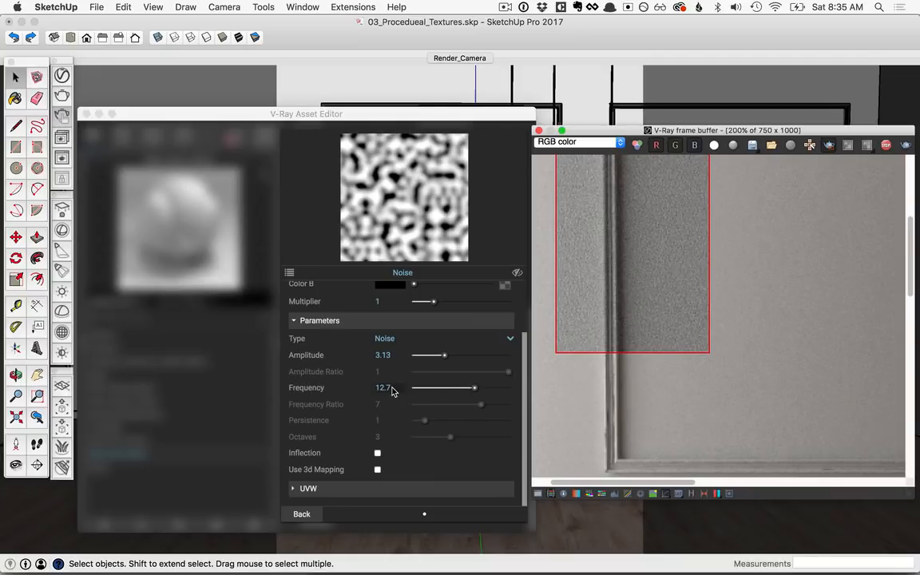
- Set the Noise texture's Frequency to 0.05, try Amplitude 4.64 and settle on an Amplitude of 2
{"action": "left_click_drag", "start_coordinate": [392, 391], "coordinate": [362, 389]}
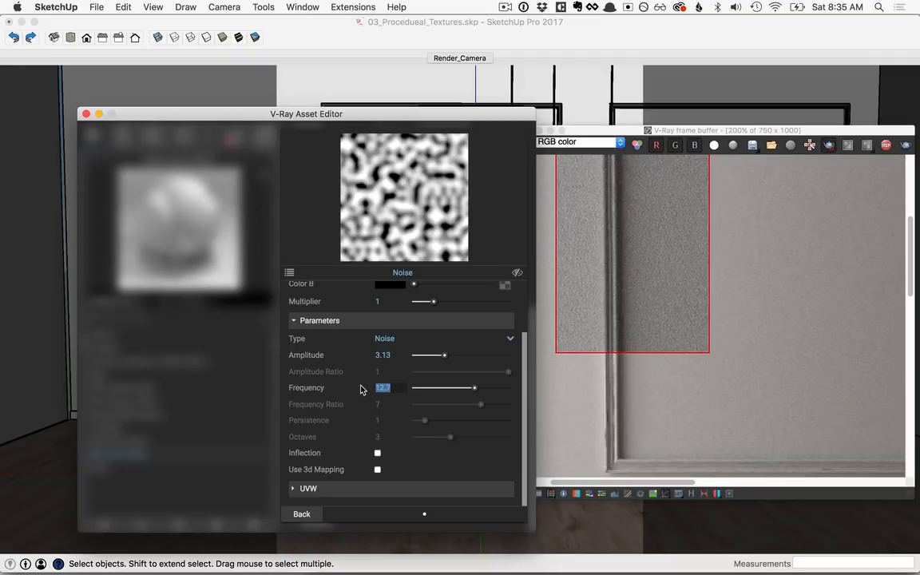
{"action": "type", "text": "0.05"}
{"action": "key", "text": "Return"}
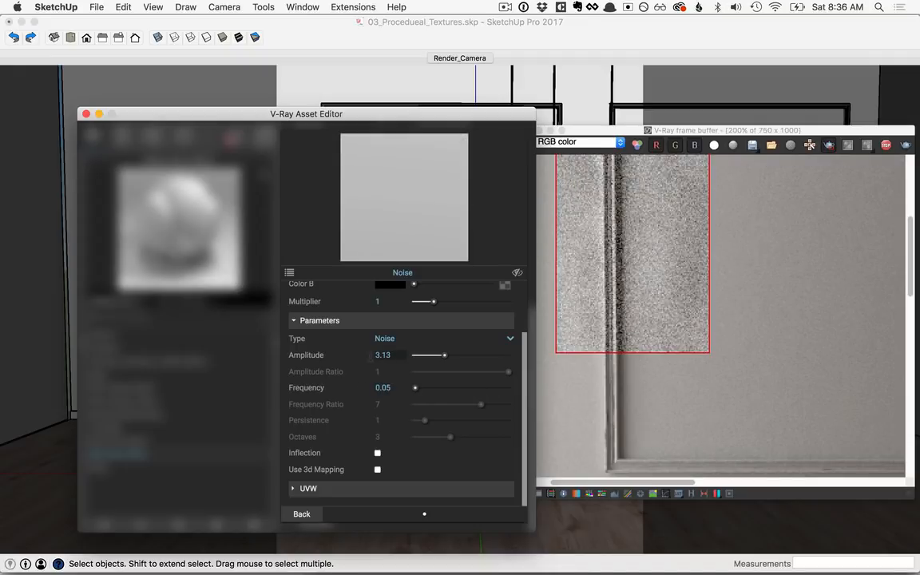
{"action": "left_click_drag", "start_coordinate": [444, 355], "coordinate": [459, 357]}
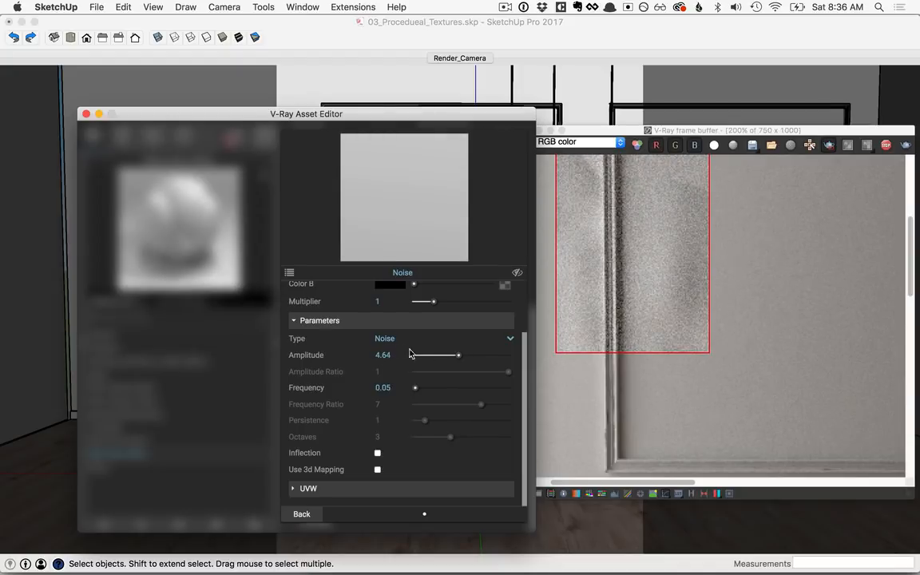
{"action": "left_click_drag", "start_coordinate": [392, 354], "coordinate": [365, 357]}
{"action": "type", "text": "2"}
{"action": "key", "text": "Return"}
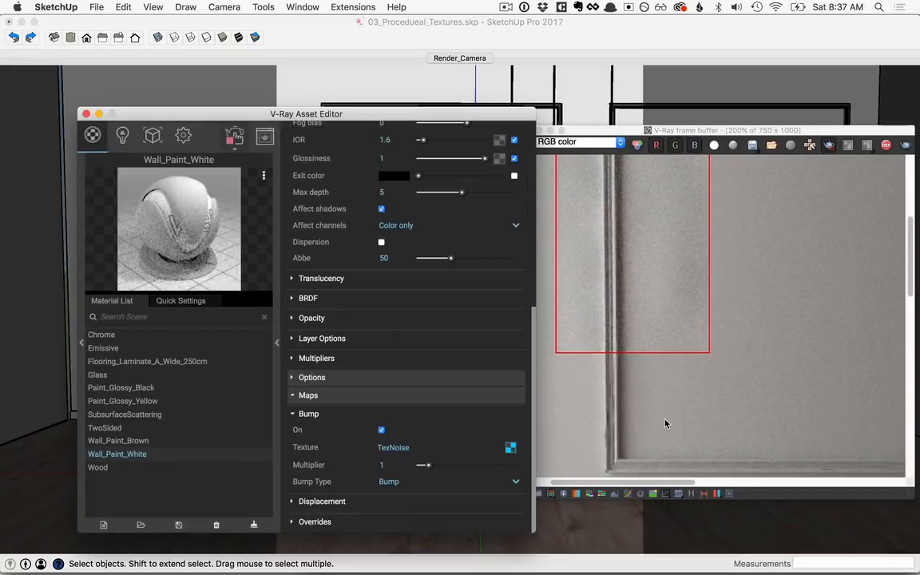
- Try a bump Multiplier of 1.58 on Wall_Paint_White, and reduce it to soften the wall's noise in the render
{"action": "scroll", "coordinate": [663, 376], "scroll_direction": "down", "scroll_amount": 2}
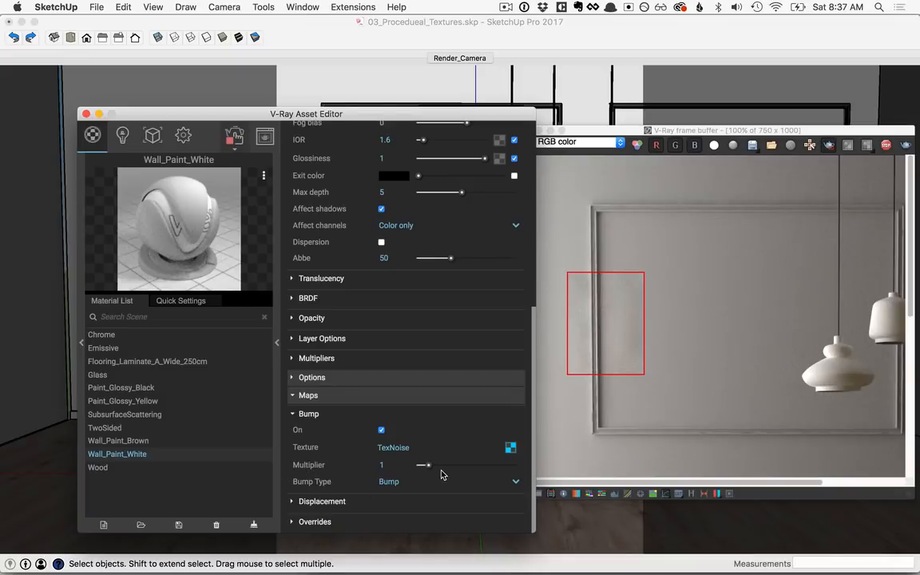
{"action": "left_click_drag", "start_coordinate": [429, 469], "coordinate": [435, 469]}
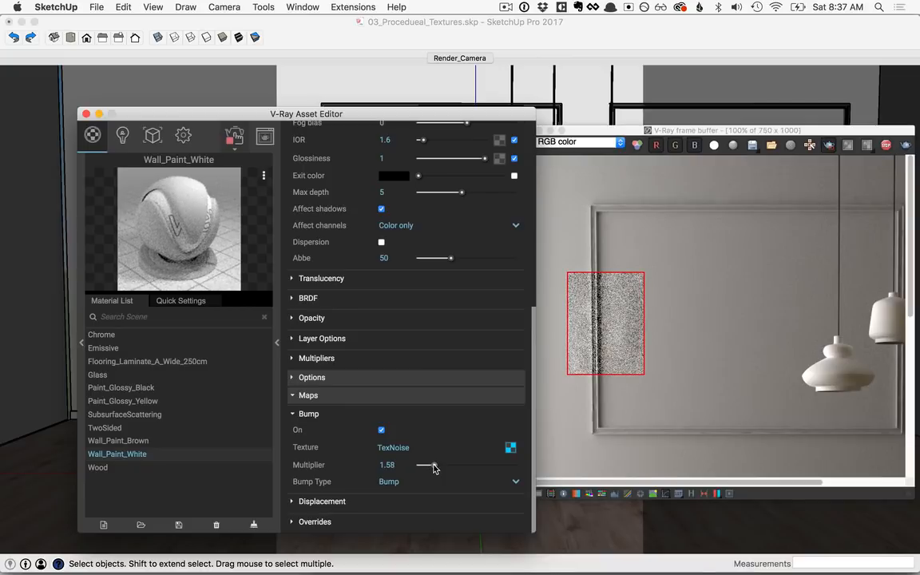
{"action": "left_click_drag", "start_coordinate": [435, 468], "coordinate": [425, 470]}
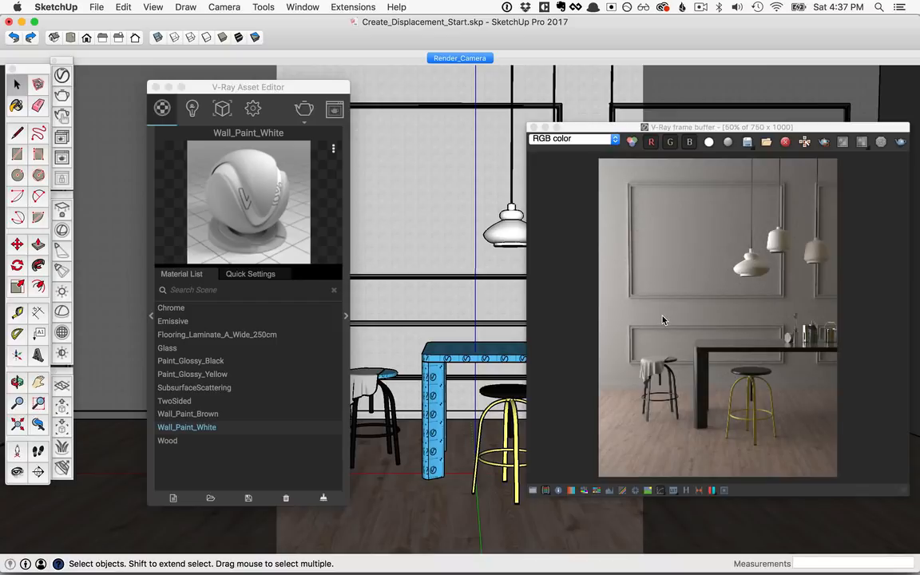
- Open the full Wall_Paint_White settings in Create_Displacement_Start.skp and expand its Maps and Bump settings
{"action": "left_click_drag", "start_coordinate": [233, 83], "coordinate": [275, 83]}
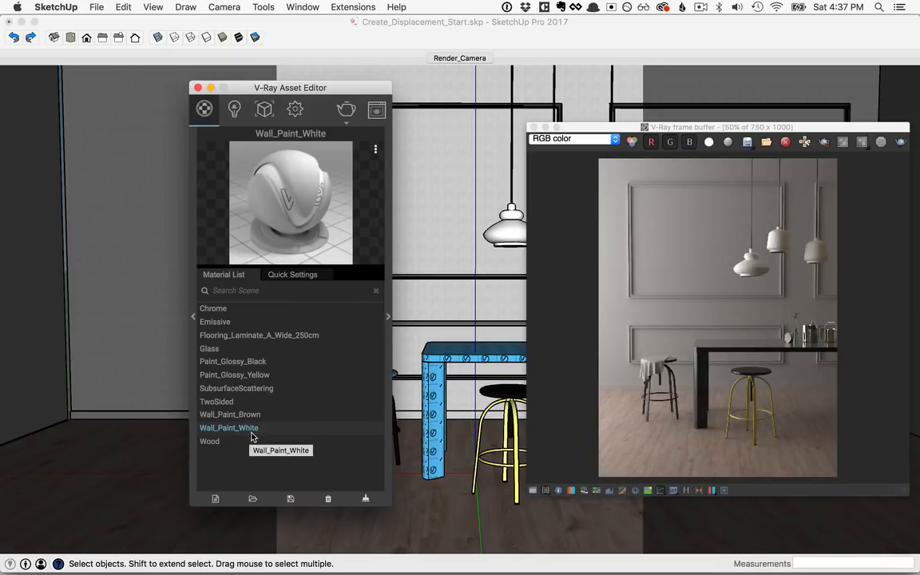
{"action": "left_click", "coordinate": [388, 316]}
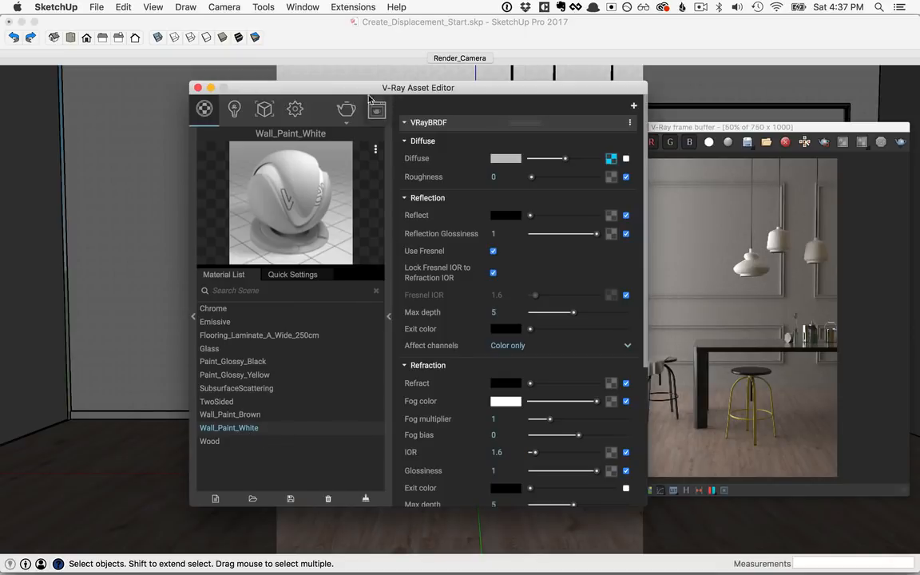
{"action": "left_click_drag", "start_coordinate": [412, 89], "coordinate": [300, 87]}
{"action": "scroll", "coordinate": [403, 404], "scroll_direction": "down", "scroll_amount": 5}
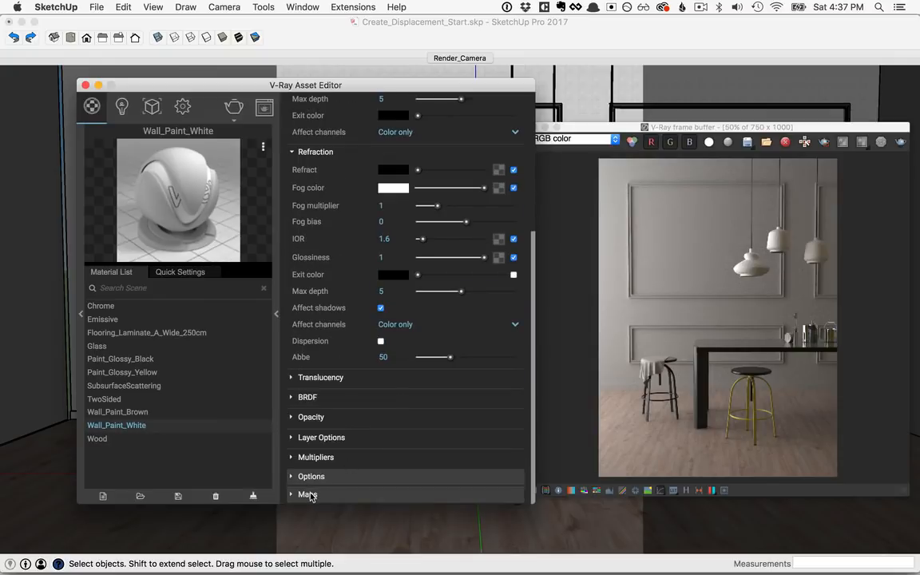
{"action": "left_click", "coordinate": [308, 495]}
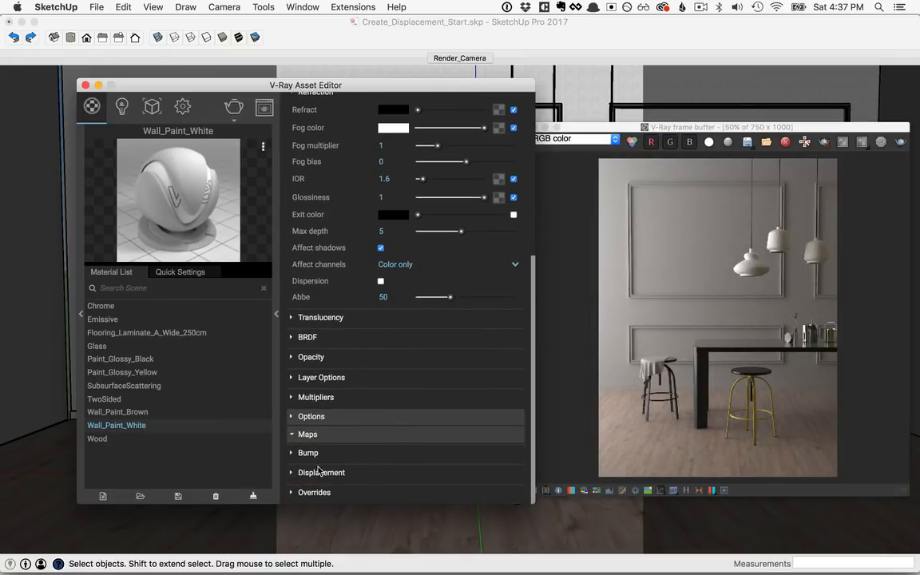
{"action": "left_click", "coordinate": [307, 453]}
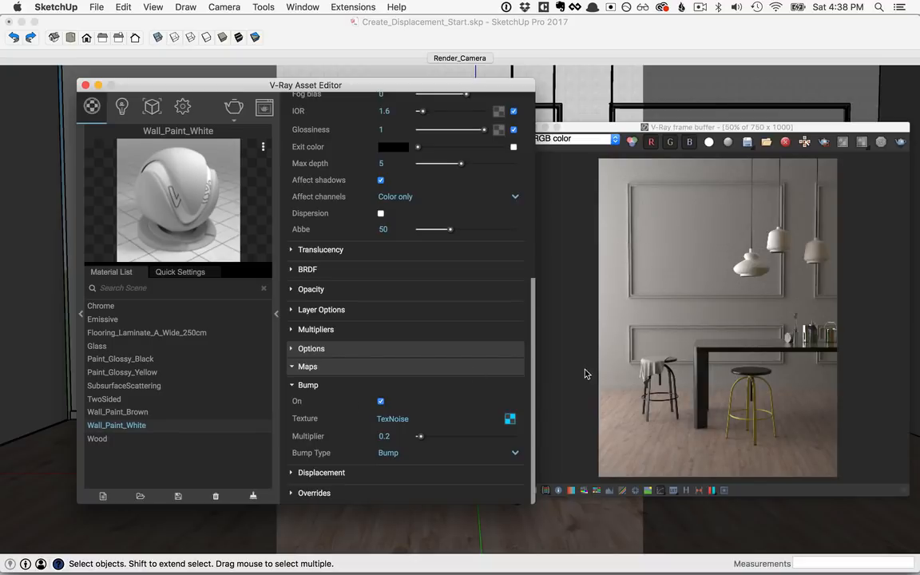
- Turn on Displacement for Wall_Paint_White and load Displacement.jpg as its Bitmap texture
{"action": "left_click", "coordinate": [334, 473]}
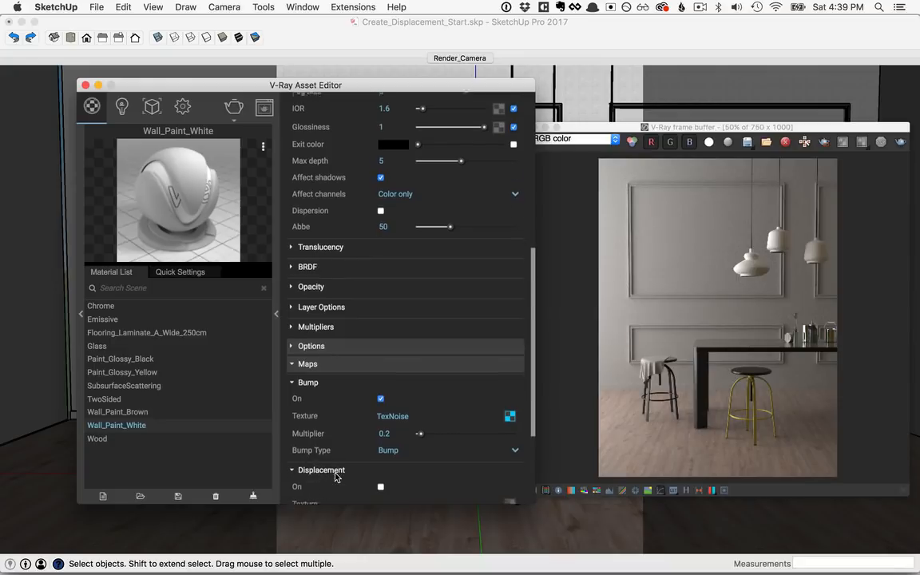
{"action": "scroll", "coordinate": [335, 474], "scroll_direction": "down", "scroll_amount": 5}
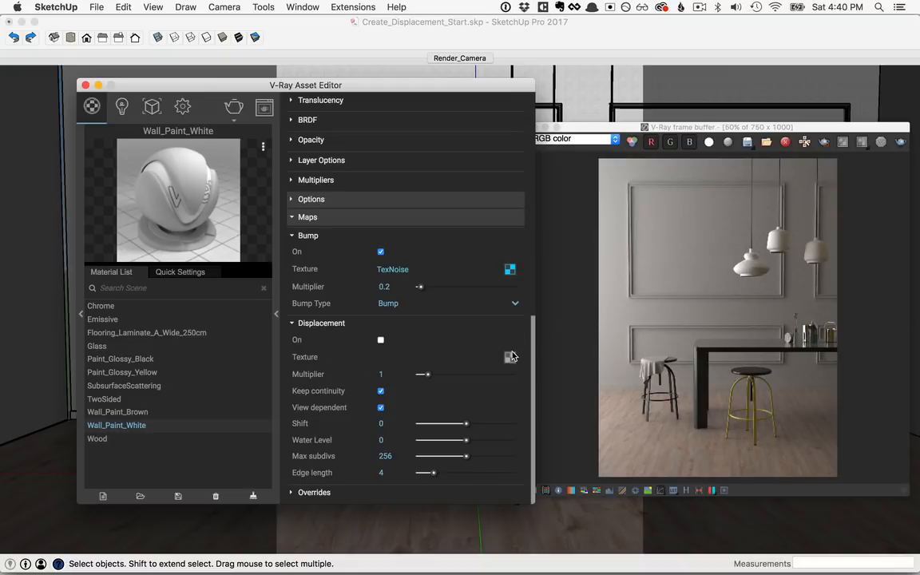
{"action": "left_click", "coordinate": [381, 340]}
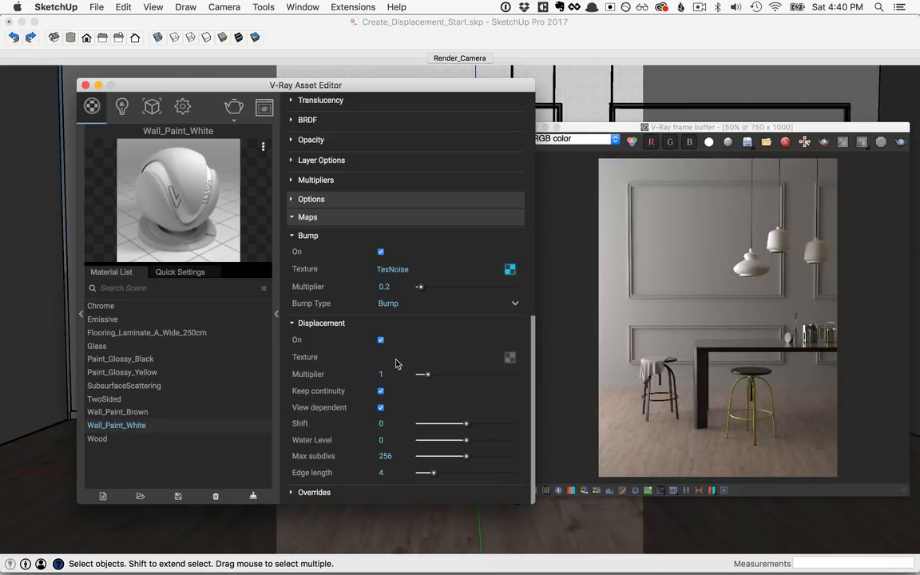
{"action": "left_click", "coordinate": [510, 359]}
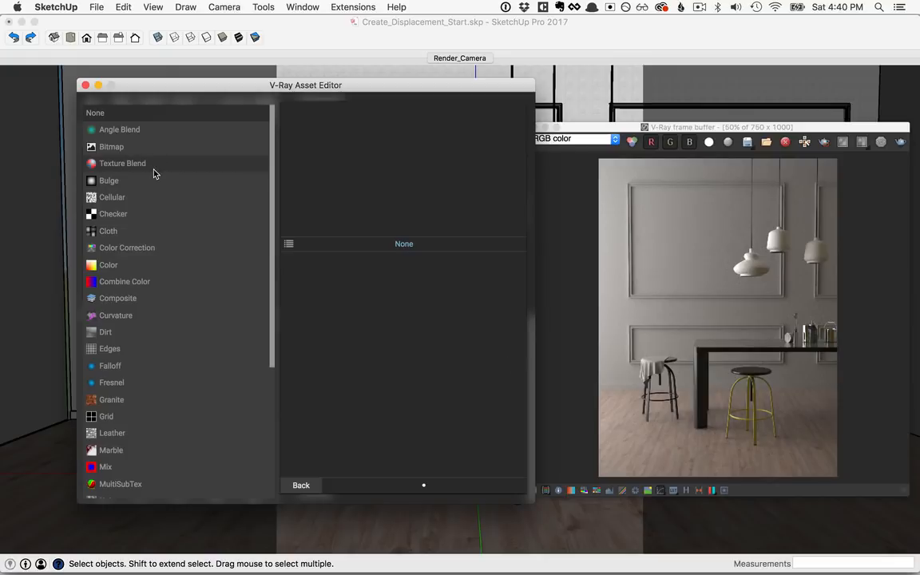
{"action": "left_click", "coordinate": [112, 146]}
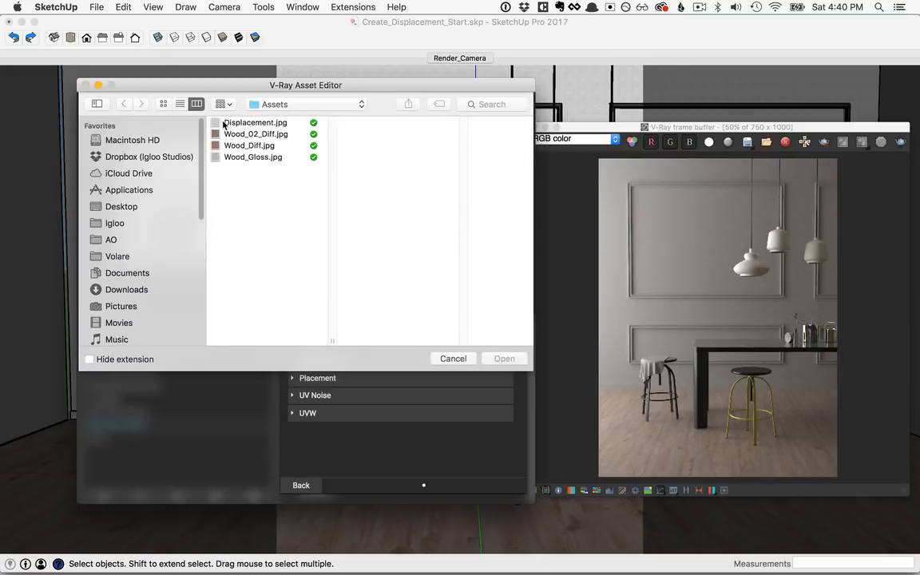
{"action": "left_click", "coordinate": [240, 123]}
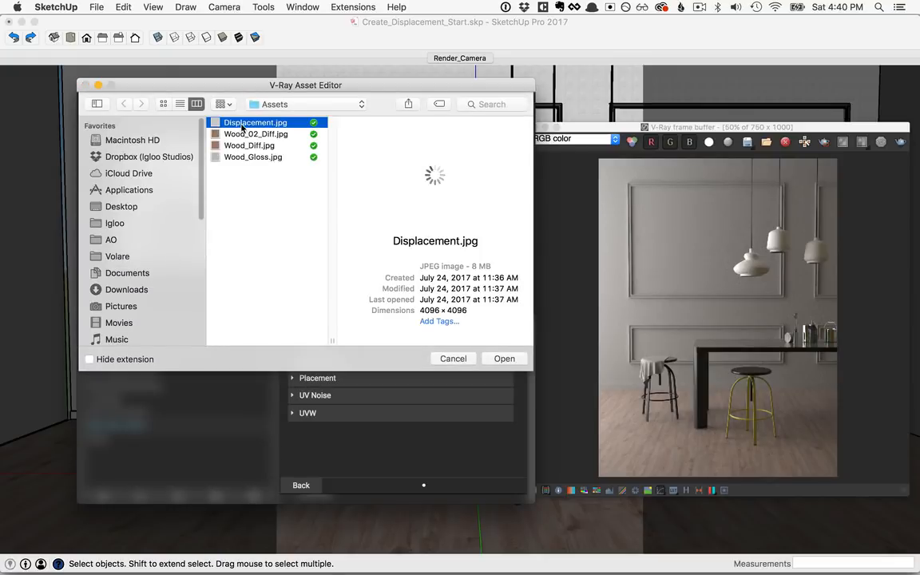
{"action": "left_click", "coordinate": [502, 358]}
{"action": "left_click", "coordinate": [300, 489]}
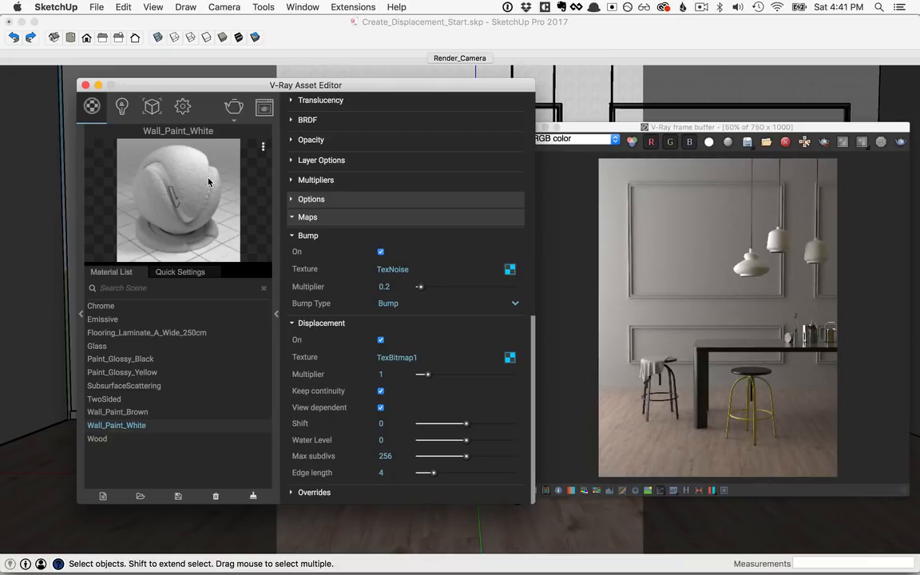
- Try the displacement Multiplier at 1.31 and 0.7, and restore it to 1, keeping Shift at 0
{"action": "left_click_drag", "start_coordinate": [428, 374], "coordinate": [431, 376]}
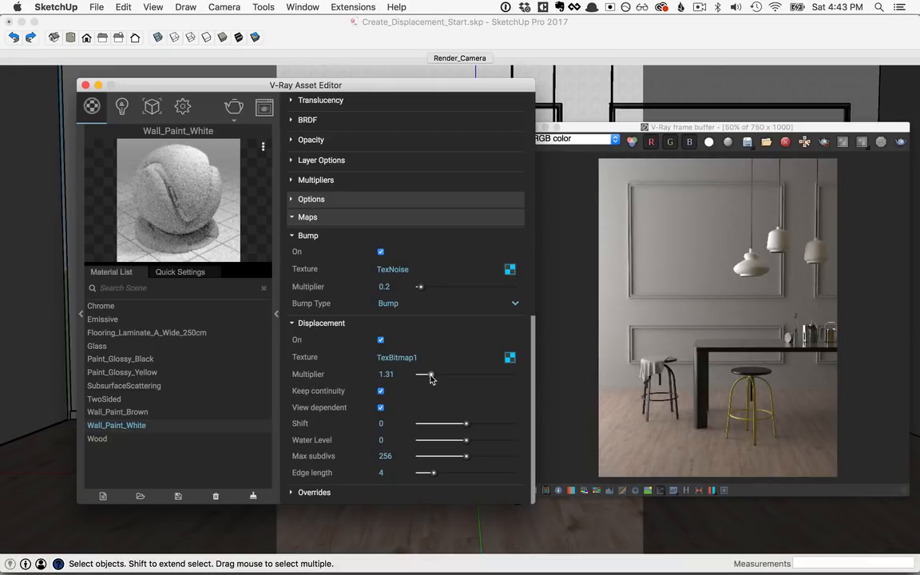
{"action": "left_click_drag", "start_coordinate": [430, 374], "coordinate": [425, 375]}
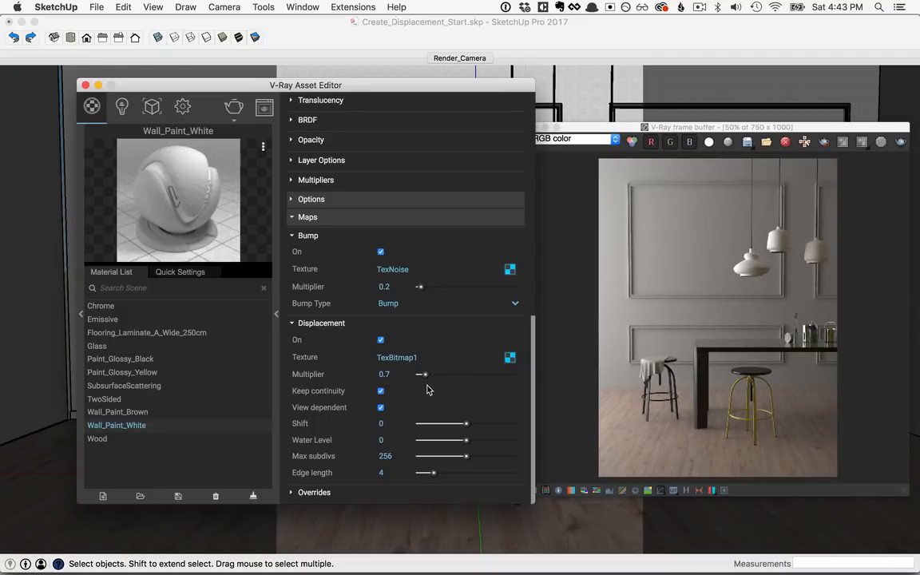
{"action": "double_click", "coordinate": [384, 374]}
{"action": "type", "text": "1"}
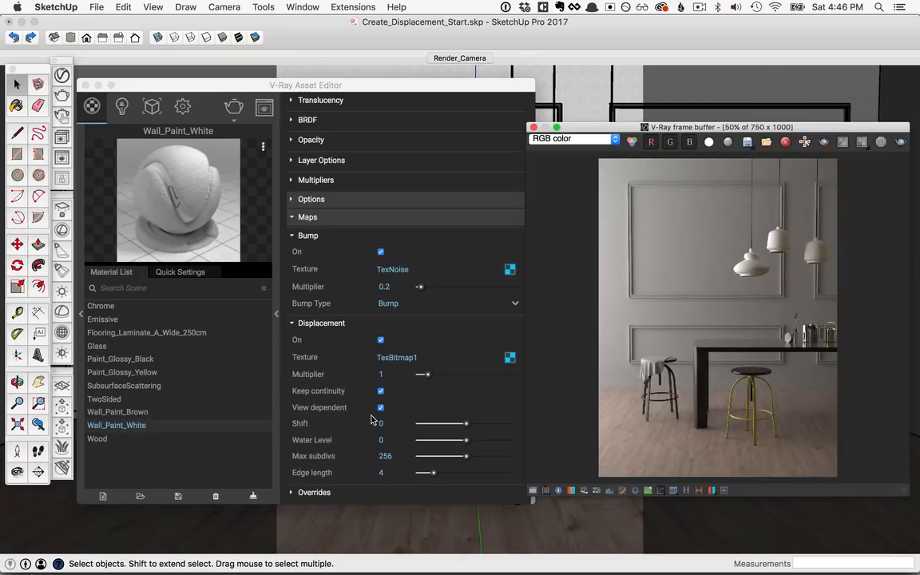
{"action": "left_click", "coordinate": [403, 421]}
{"action": "mouse_move", "coordinate": [467, 424]}
{"action": "left_mouse_down"}
{"action": "mouse_move", "coordinate": [489, 429]}
{"action": "mouse_move", "coordinate": [466, 428]}
{"action": "left_mouse_up"}
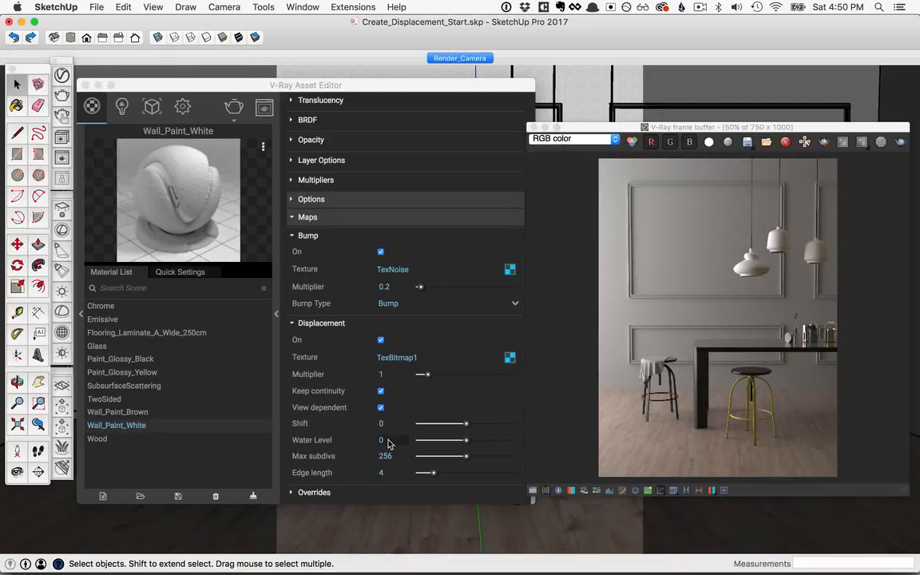
- Try a displacement Water Level of 0.65 on Wall_Paint_White and reset it to 0
{"action": "left_click", "coordinate": [376, 441]}
{"action": "type", "text": "0."}
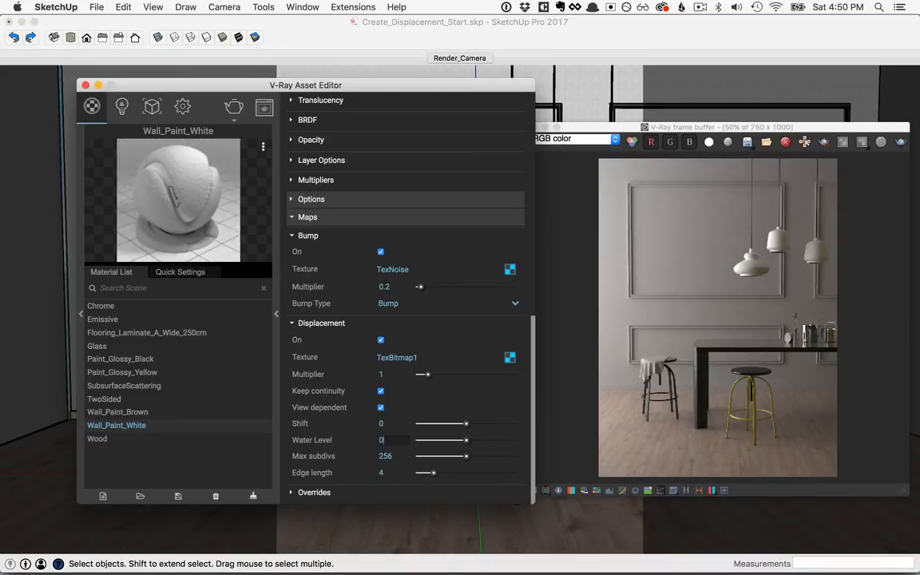
{"action": "type", "text": "65"}
{"action": "key", "text": "Return"}
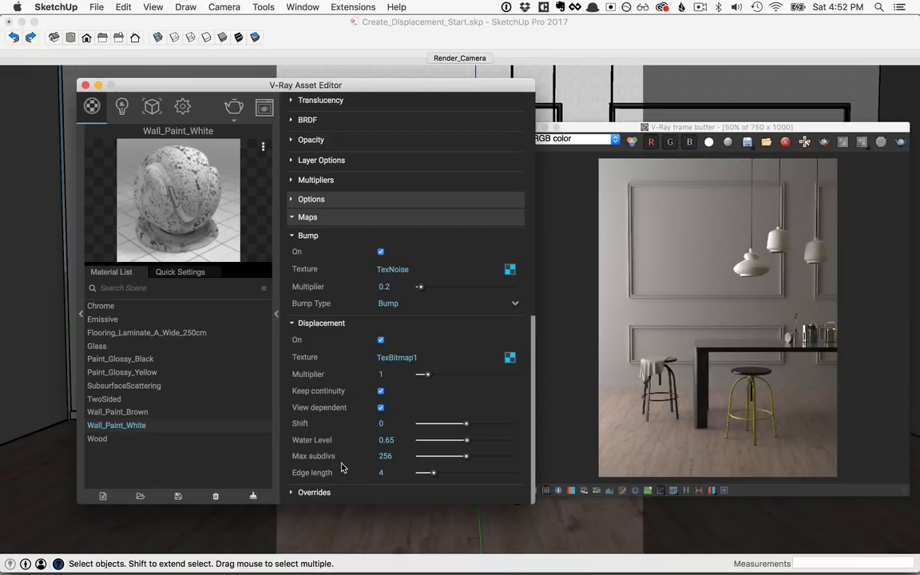
{"action": "left_click", "coordinate": [652, 223]}
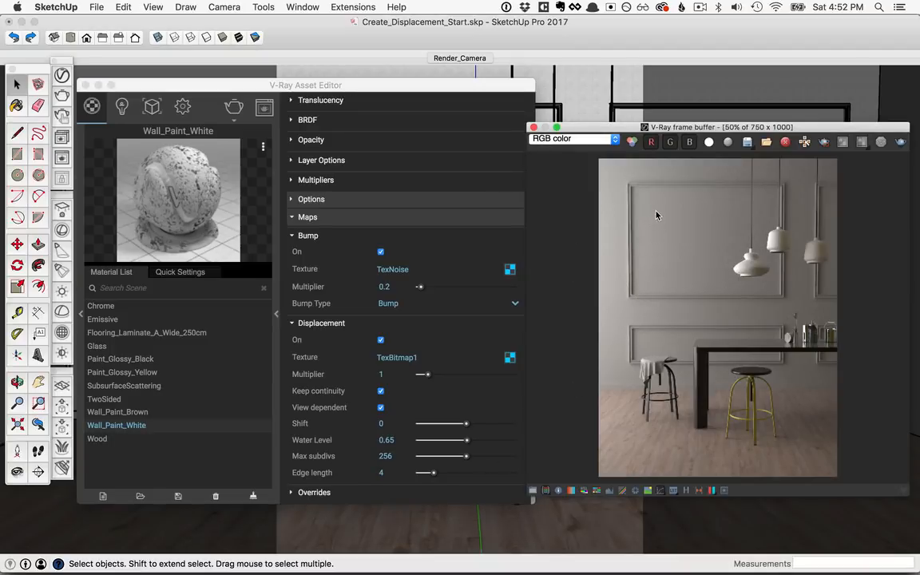
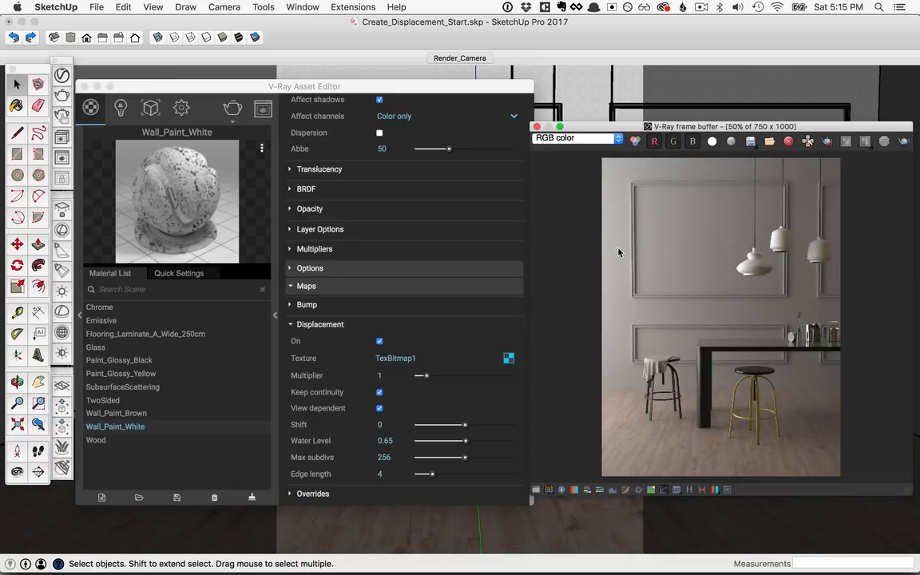
{"action": "left_click", "coordinate": [386, 440]}
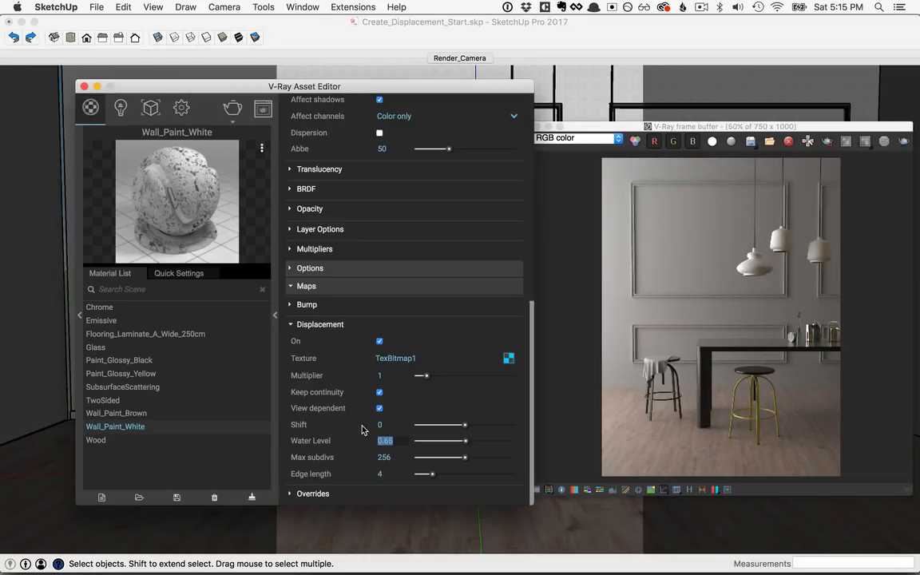
{"action": "type", "text": "0"}
{"action": "key", "text": "Return"}
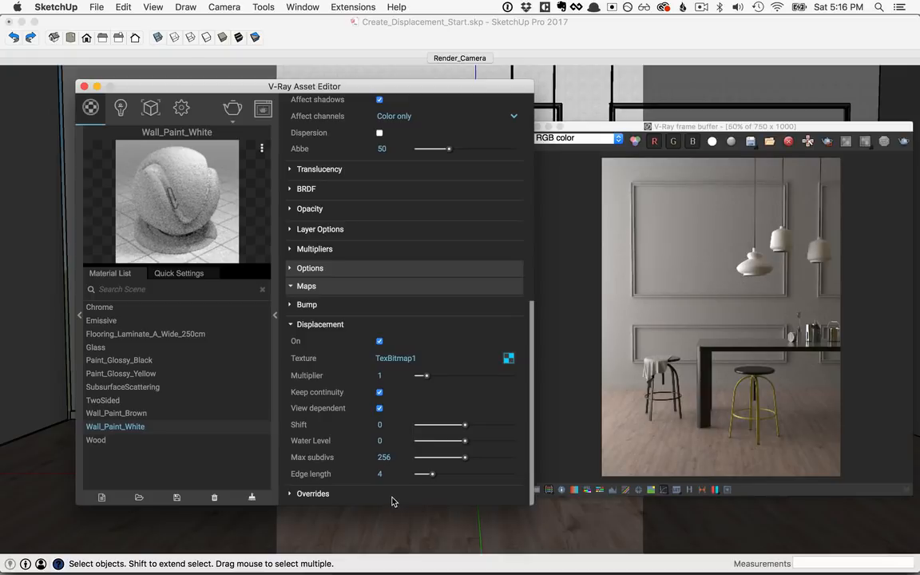
- Set the Wall_Paint_White texture width to 5 m in the SketchUp material settings and close the Colors window
{"action": "left_click", "coordinate": [451, 45]}
{"action": "left_click", "coordinate": [18, 102]}
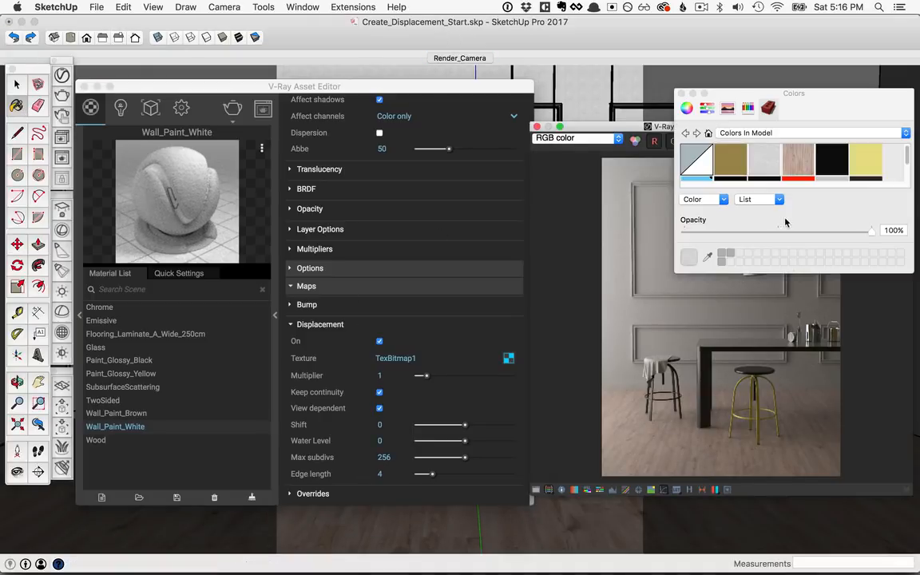
{"action": "left_click", "coordinate": [765, 164]}
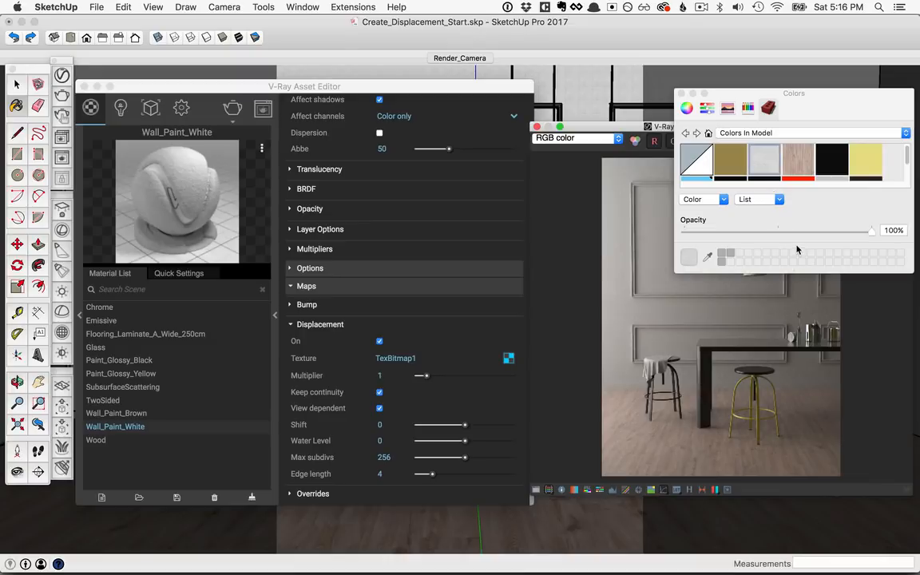
{"action": "left_click_drag", "start_coordinate": [765, 258], "coordinate": [735, 260]}
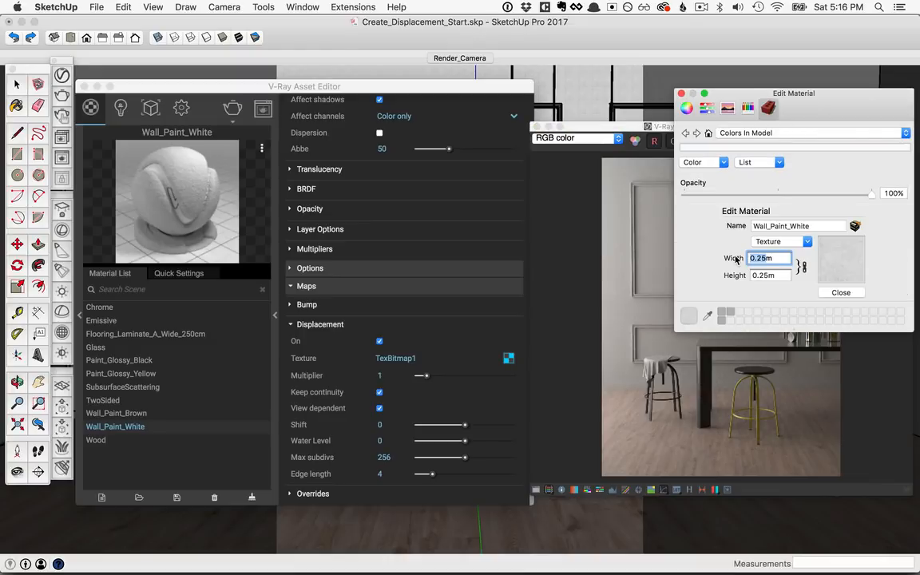
{"action": "type", "text": "5m"}
{"action": "key", "text": "Return"}
{"action": "left_click", "coordinate": [860, 294]}
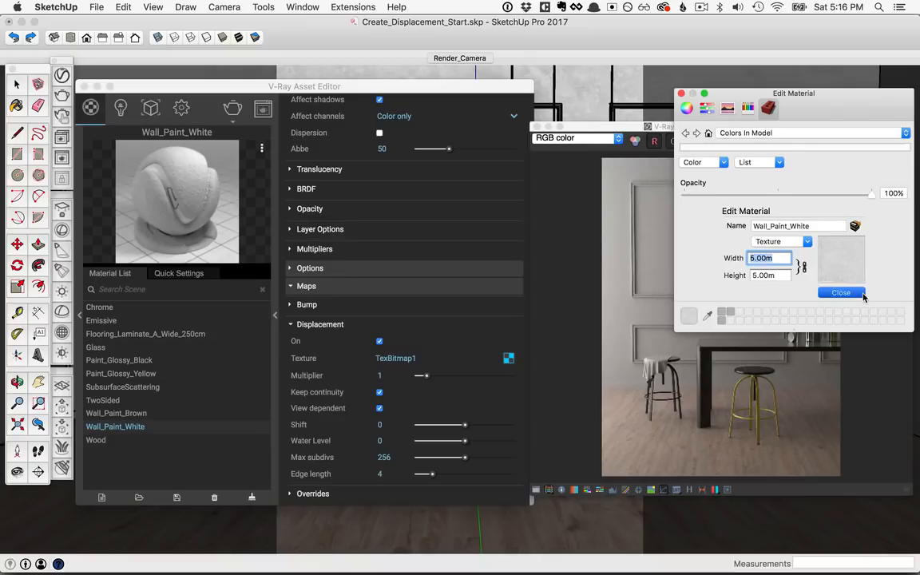
{"action": "left_click", "coordinate": [681, 94]}
- Render only a region around the lower-left corner of the upper wall moulding to test the displacement
{"action": "scroll", "coordinate": [638, 200], "scroll_direction": "up", "scroll_amount": 3}
{"action": "scroll", "coordinate": [639, 200], "scroll_direction": "down", "scroll_amount": 3}
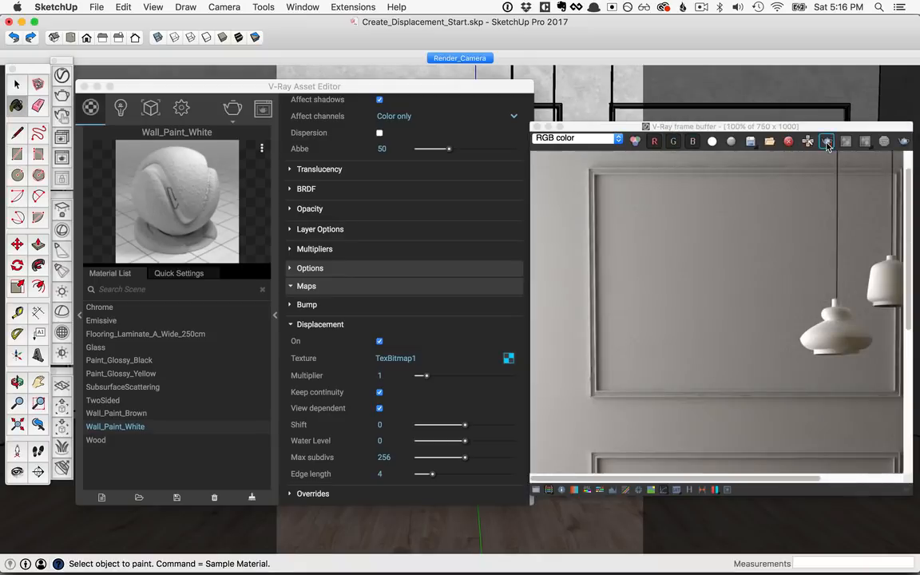
{"action": "left_click_drag", "start_coordinate": [566, 301], "coordinate": [692, 424]}
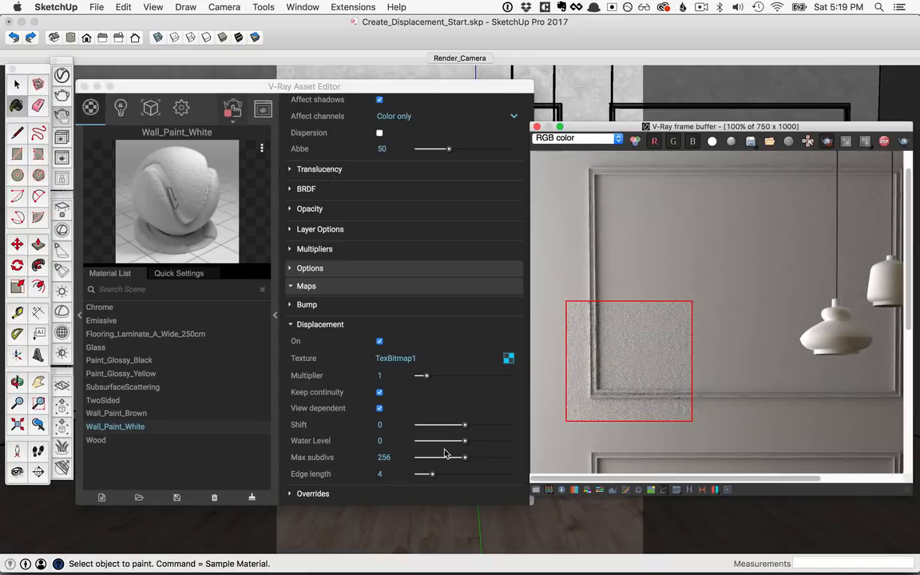
{"action": "left_click", "coordinate": [826, 142]}
{"action": "scroll", "coordinate": [583, 268], "scroll_direction": "down", "scroll_amount": 2}
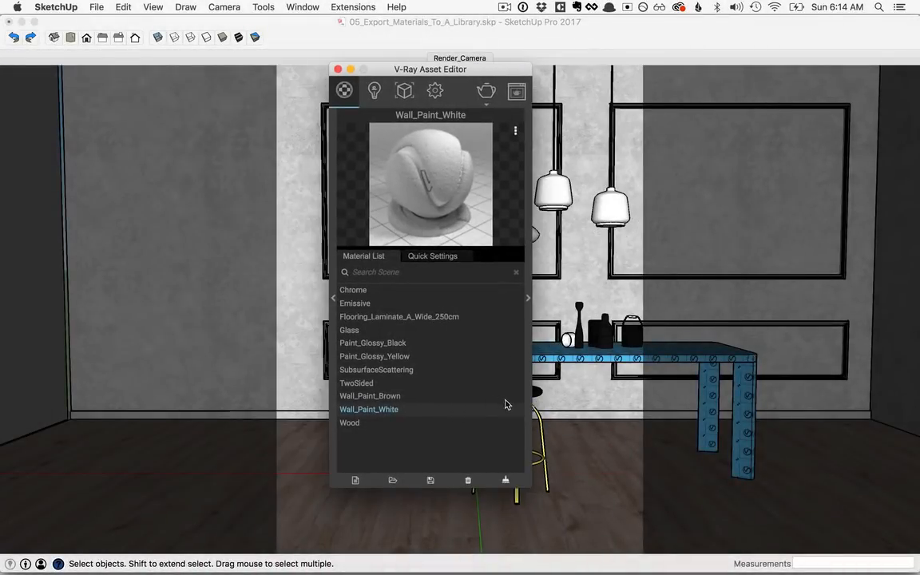
- View the V-Ray material library's categories in 05_Export_Materials_To_A_Library.skp and hide the library again
{"action": "left_click", "coordinate": [333, 298]}
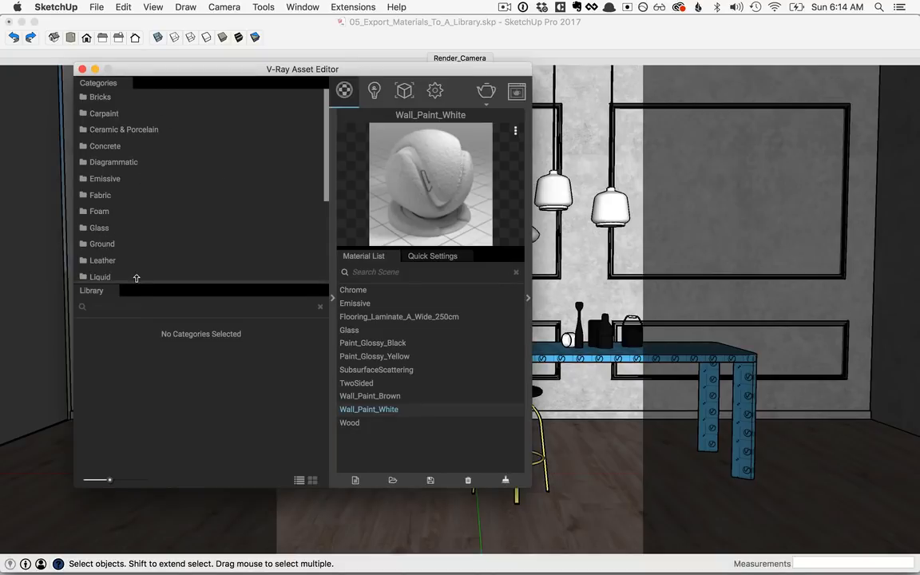
{"action": "left_click", "coordinate": [332, 297]}
{"action": "left_click_drag", "start_coordinate": [480, 73], "coordinate": [363, 83]}
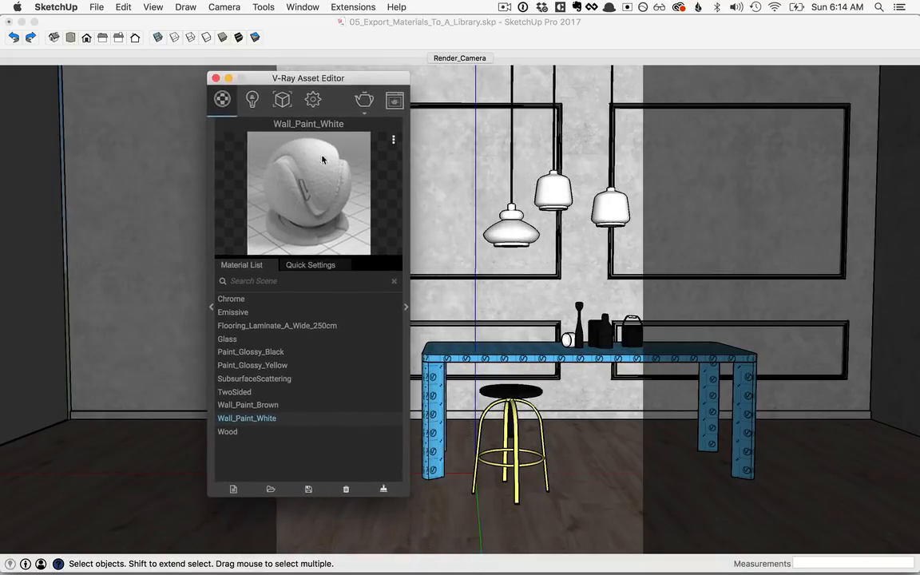
- Save the SubsurfaceScattering material to the Desktop as SubsurfaceScattering.vrmat
{"action": "left_click", "coordinate": [263, 379]}
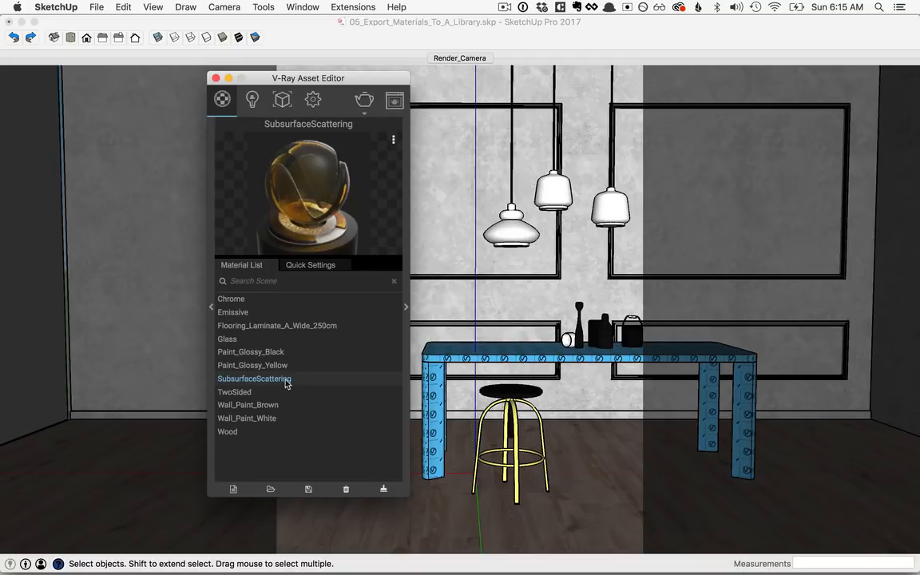
{"action": "left_click", "coordinate": [308, 490]}
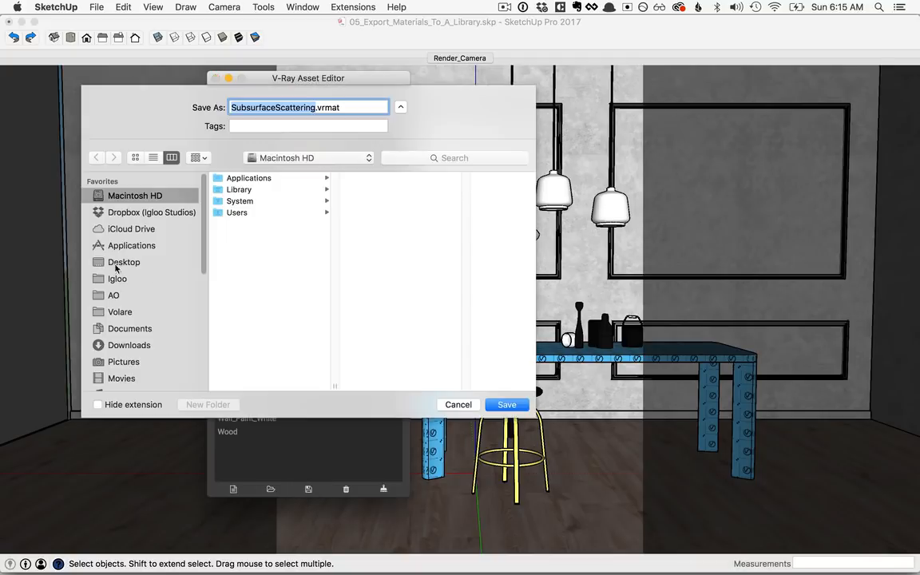
{"action": "left_click", "coordinate": [122, 263]}
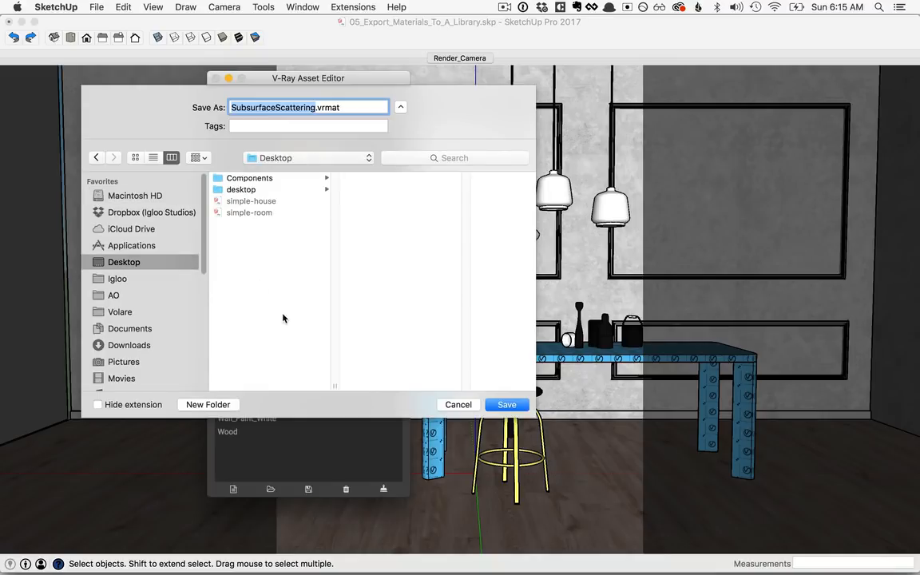
{"action": "left_click", "coordinate": [508, 404]}
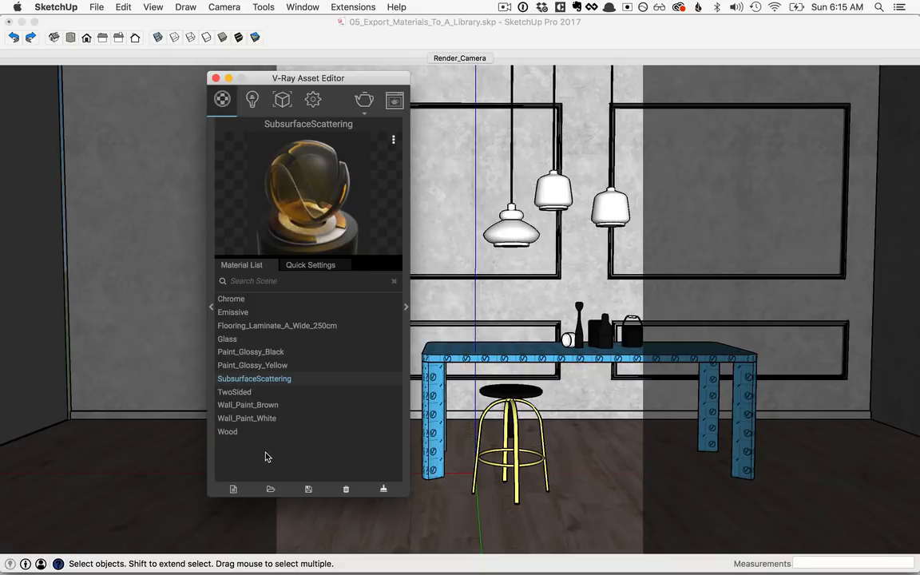
- Delete SubsurfaceScattering from the scene's materials and import it back from SubsurfaceScattering.vrmat on the Desktop
{"action": "right_click", "coordinate": [253, 381]}
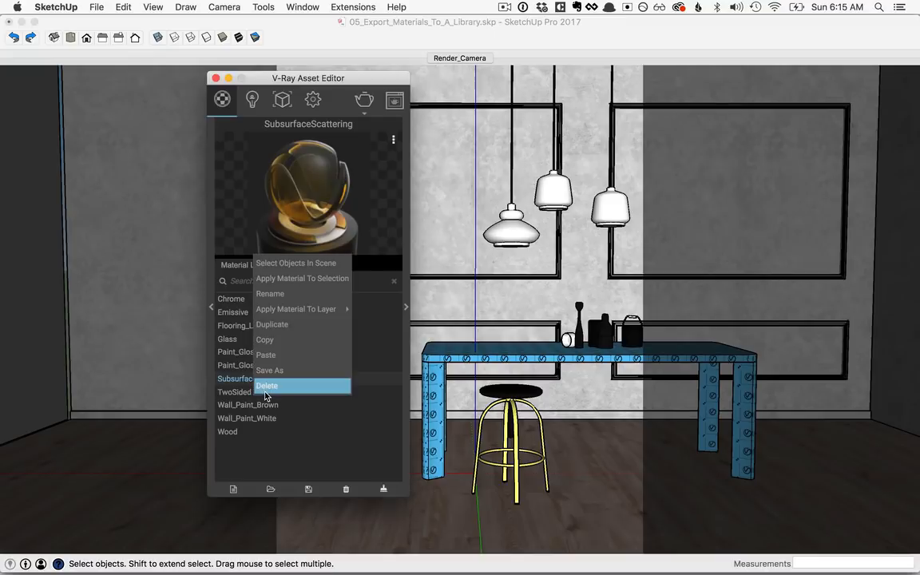
{"action": "left_click", "coordinate": [265, 386]}
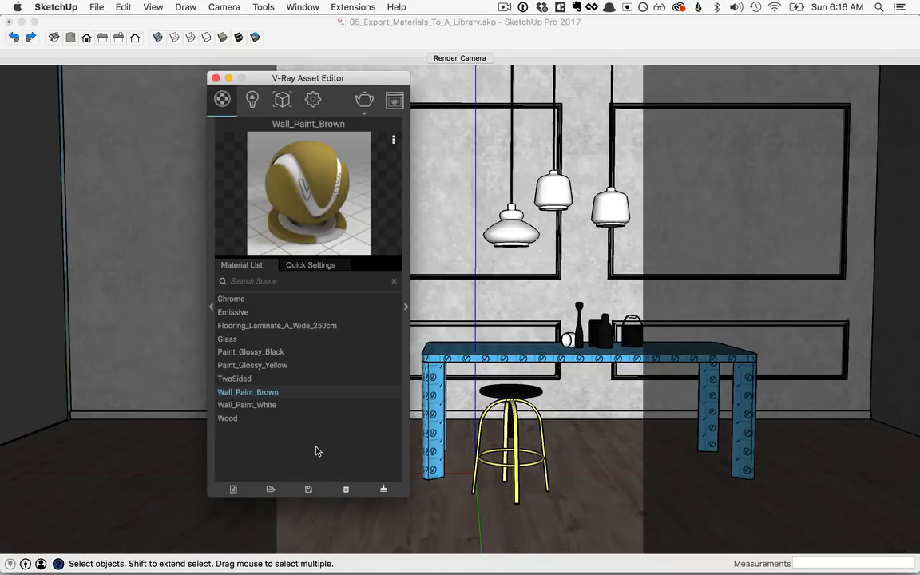
{"action": "left_click", "coordinate": [271, 489]}
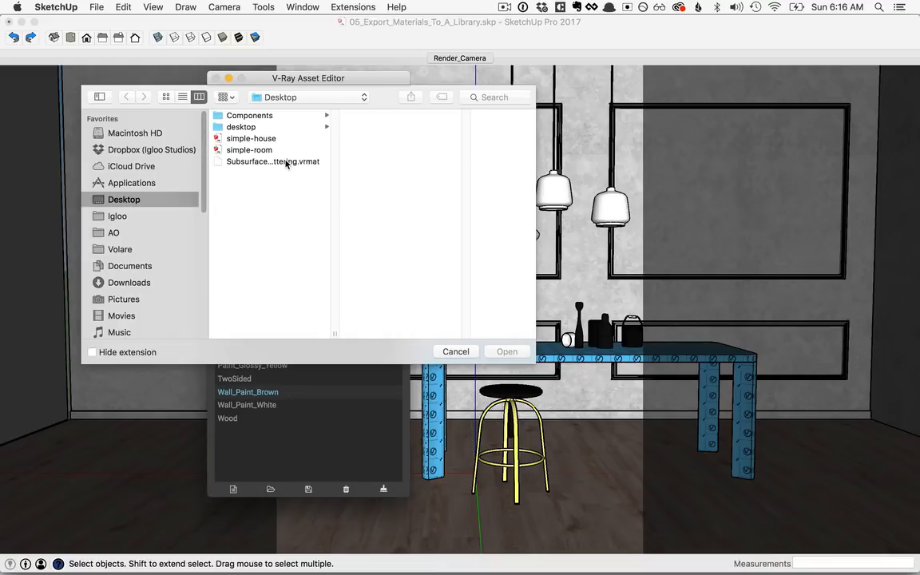
{"action": "left_click", "coordinate": [220, 159]}
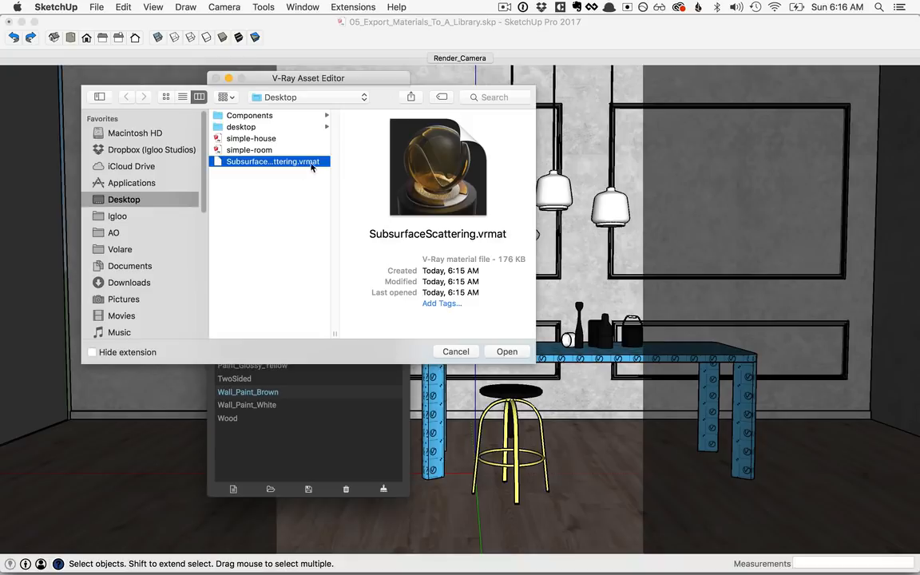
{"action": "left_click", "coordinate": [506, 351]}
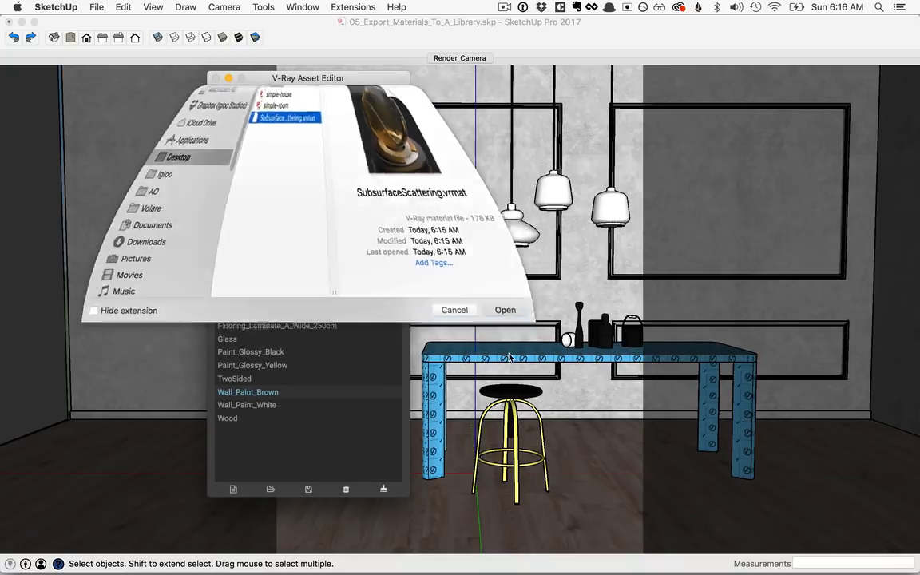